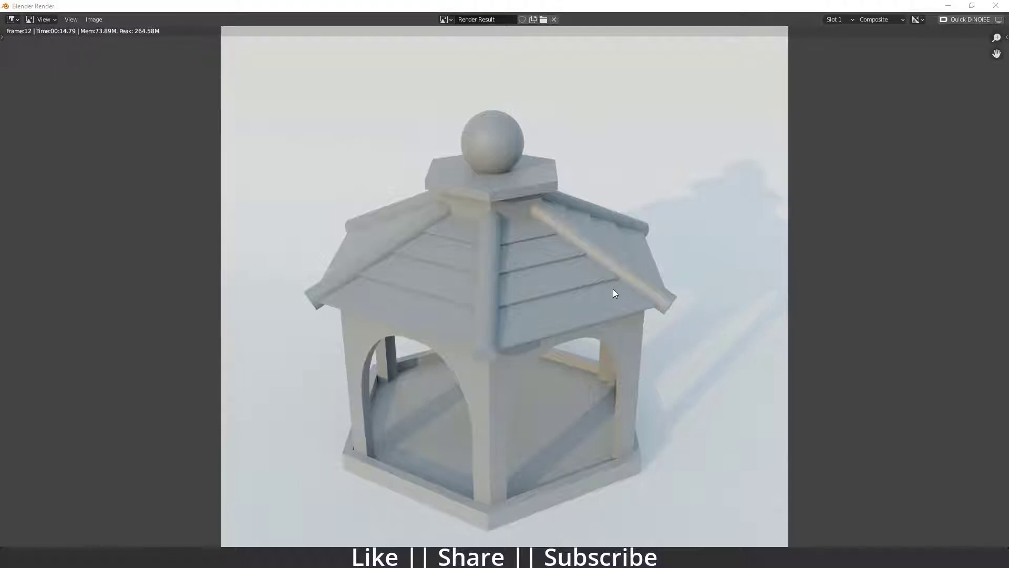
Step: Close the finished render and examine the existing hut model's arched walls and roof meshes up close
{"action": "left_click", "coordinate": [995, 6]}
{"action": "key", "text": "KP_0"}
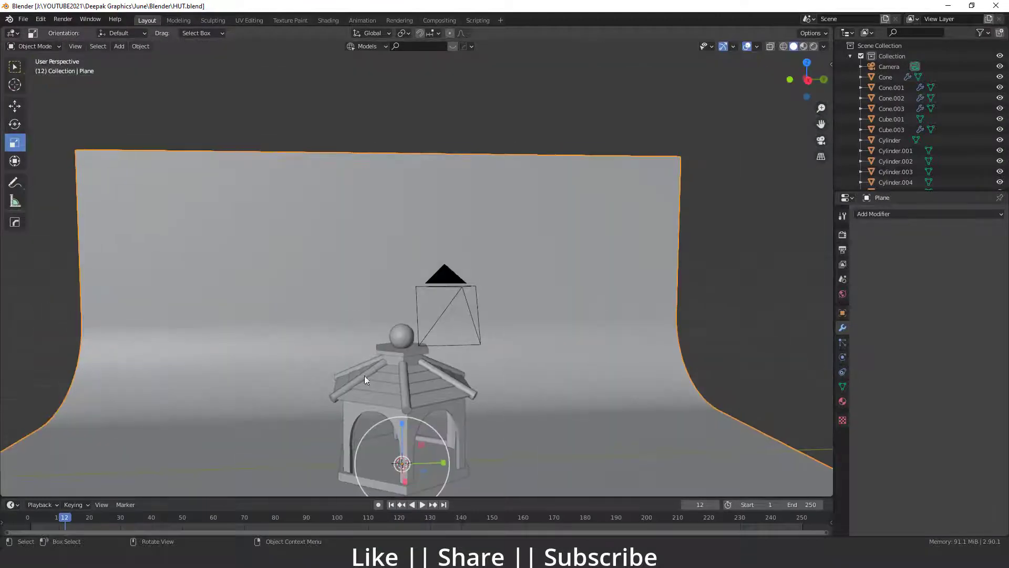
{"action": "middle_click_drag", "start_coordinate": [365, 376], "coordinate": [362, 249]}
{"action": "scroll", "coordinate": [465, 295], "scroll_direction": "up", "scroll_amount": 3}
{"action": "middle_click_drag", "start_coordinate": [465, 295], "coordinate": [387, 310]}
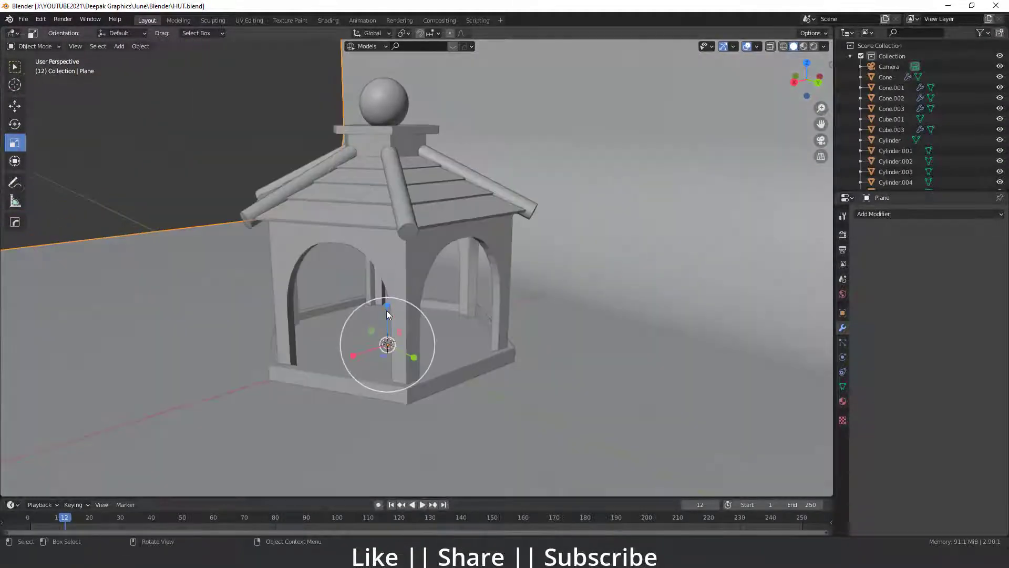
{"action": "left_click", "coordinate": [431, 269]}
{"action": "key", "text": "Tab"}
{"action": "middle_click_drag", "start_coordinate": [431, 269], "coordinate": [478, 266]}
{"action": "key", "text": "Tab"}
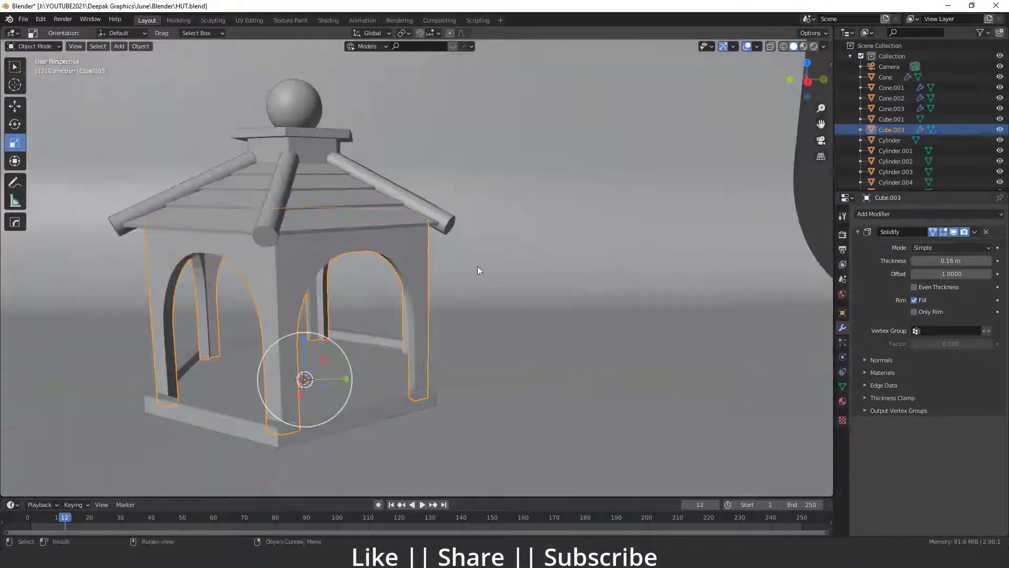
{"action": "middle_click_drag", "start_coordinate": [323, 224], "coordinate": [353, 267], "text": "shift"}
{"action": "left_click", "coordinate": [353, 270]}
{"action": "key", "text": "Tab"}
{"action": "key", "text": "Tab"}
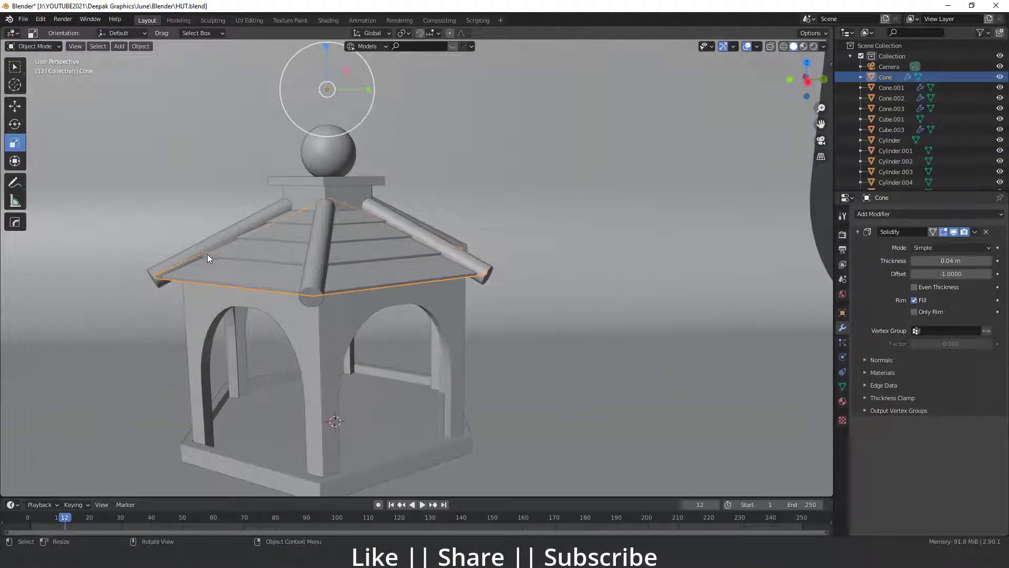
Step: Delete the whole hut model together with its curved backdrop, keeping only the camera in the scene
{"action": "scroll", "coordinate": [387, 287], "scroll_direction": "down", "scroll_amount": 4}
{"action": "middle_click_drag", "start_coordinate": [387, 287], "coordinate": [338, 395]}
{"action": "scroll", "coordinate": [375, 309], "scroll_direction": "down", "scroll_amount": 3}
{"action": "left_click_drag", "start_coordinate": [590, 451], "coordinate": [291, 152]}
{"action": "key", "text": "Delete"}
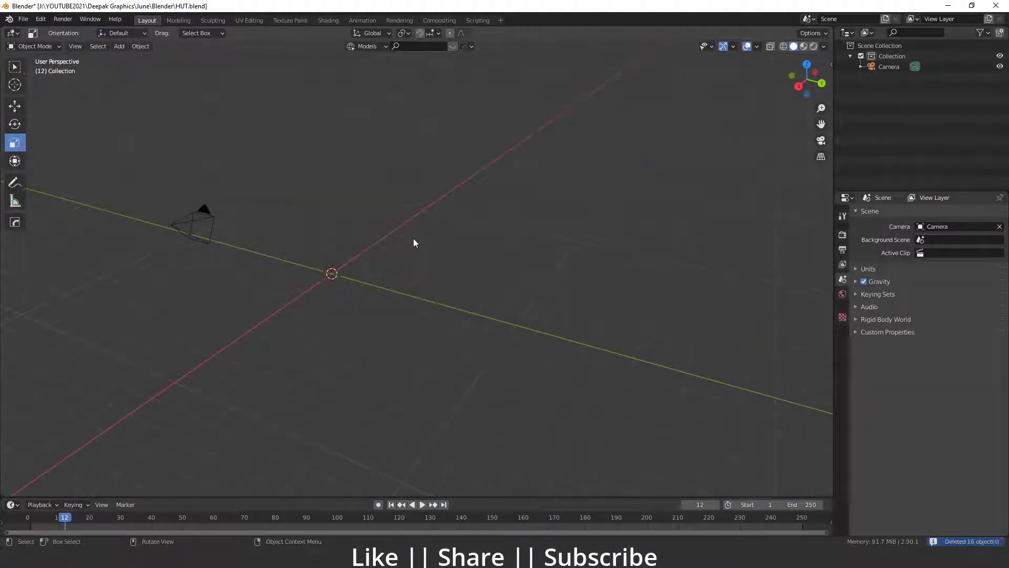
Step: Start the Shortcut VUr key display with its dock set to Left, and hide its settings again
{"action": "key", "text": "n"}
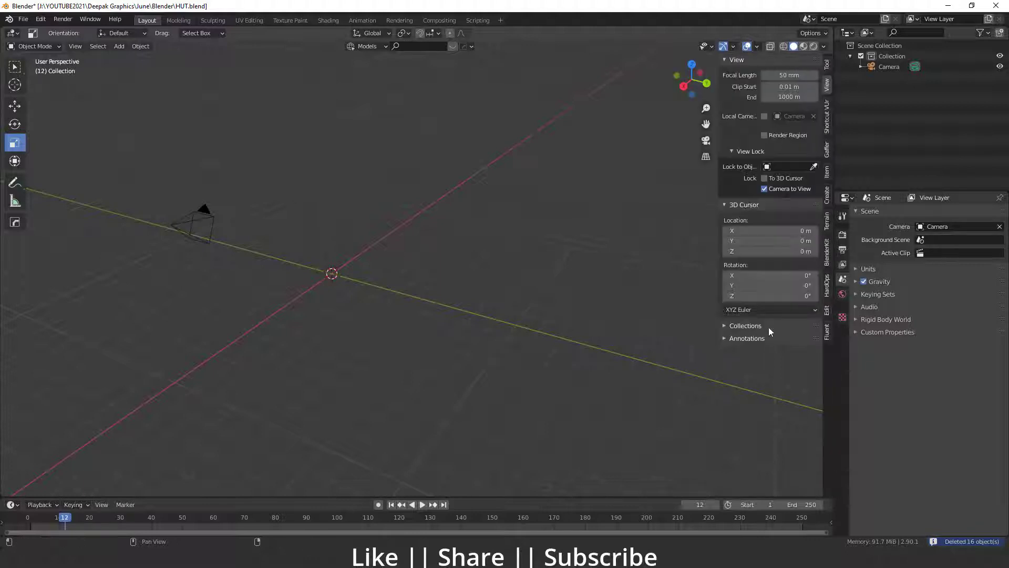
{"action": "left_click", "coordinate": [824, 128]}
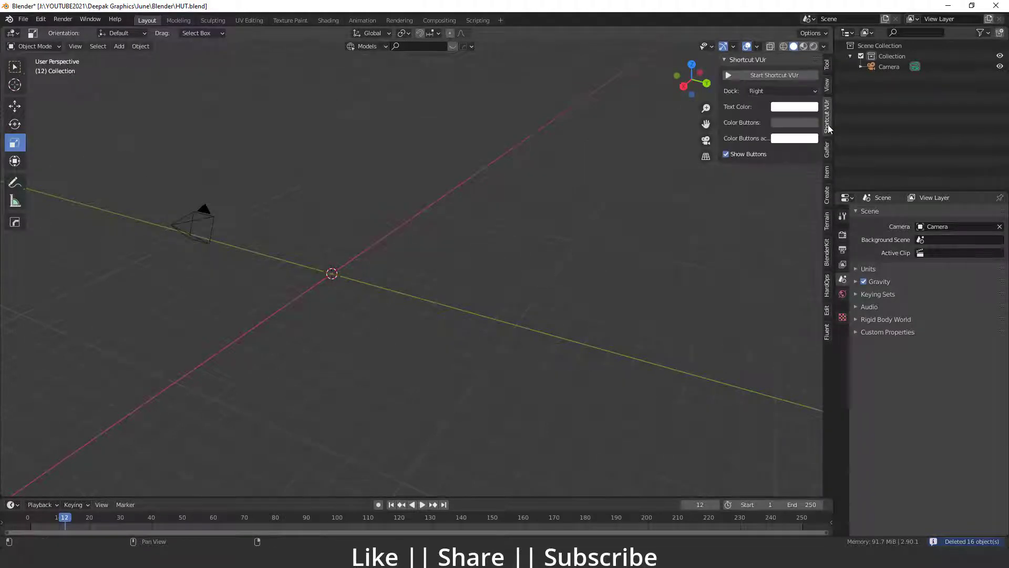
{"action": "left_click", "coordinate": [791, 91]}
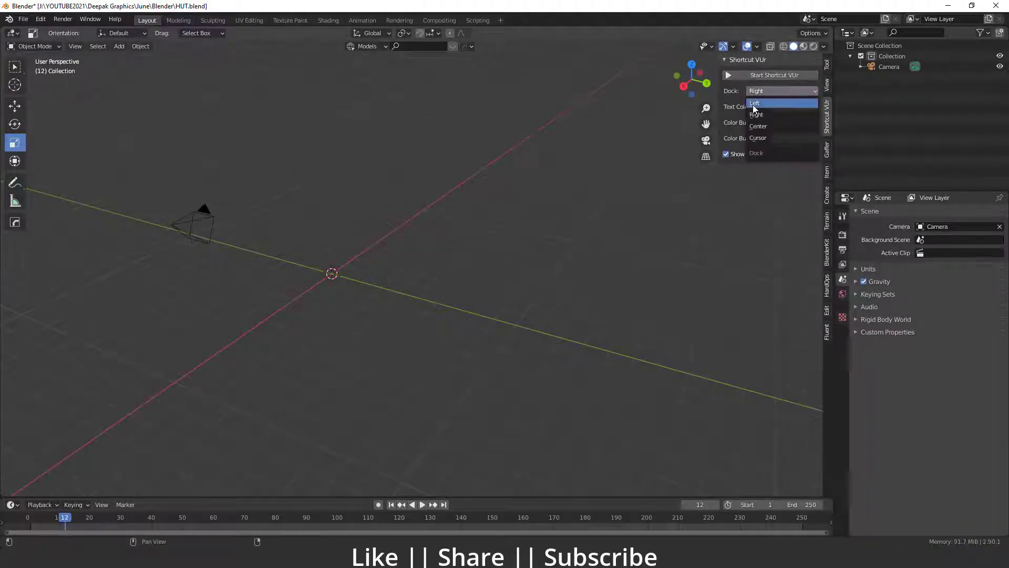
{"action": "left_click", "coordinate": [768, 112]}
{"action": "left_click", "coordinate": [775, 75]}
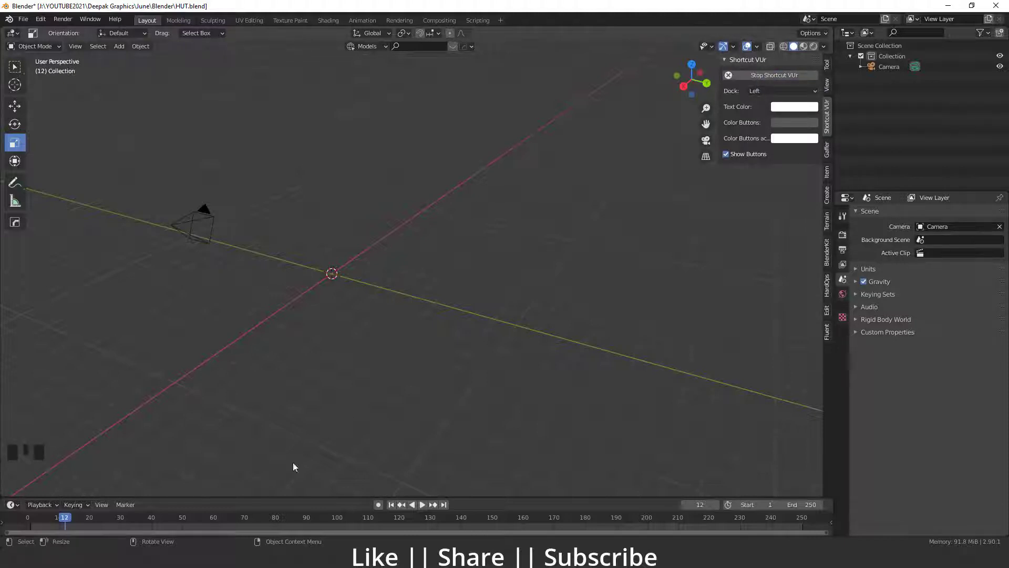
{"action": "key", "text": "n"}
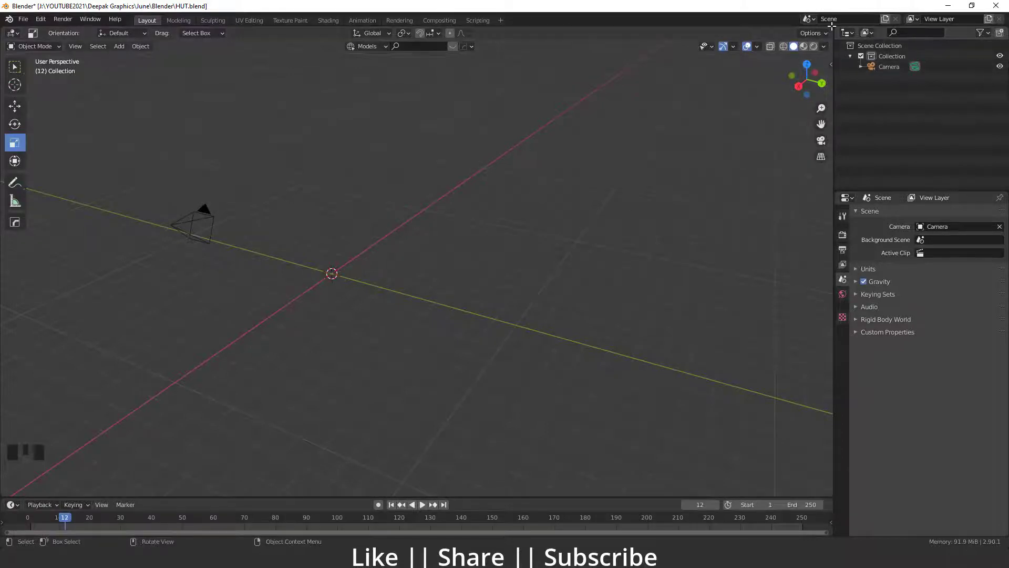
Step: Split the 3D viewport vertically and turn the new area into an Image Editor
{"action": "left_click_drag", "start_coordinate": [828, 31], "coordinate": [507, 38]}
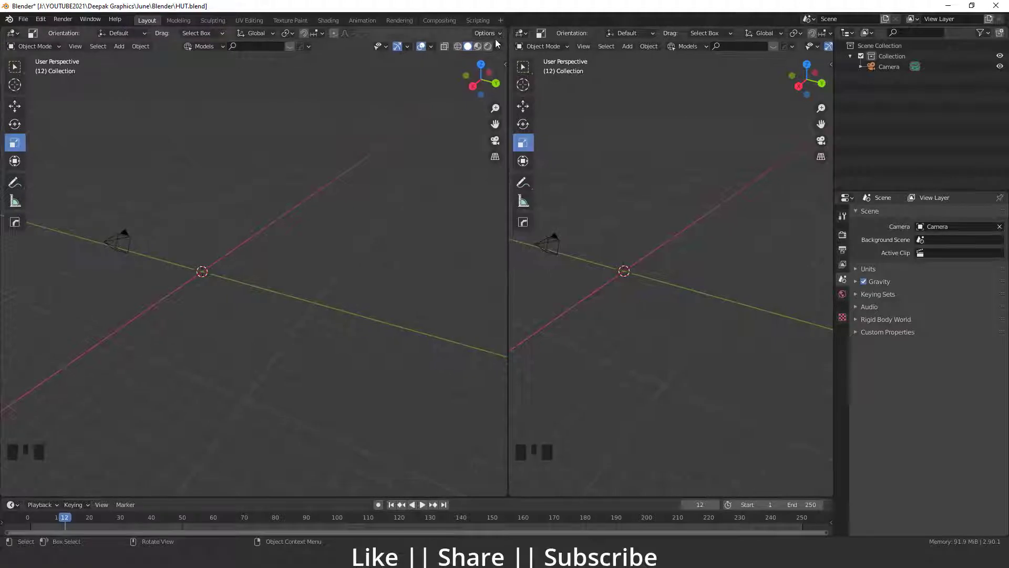
{"action": "left_click", "coordinate": [523, 33]}
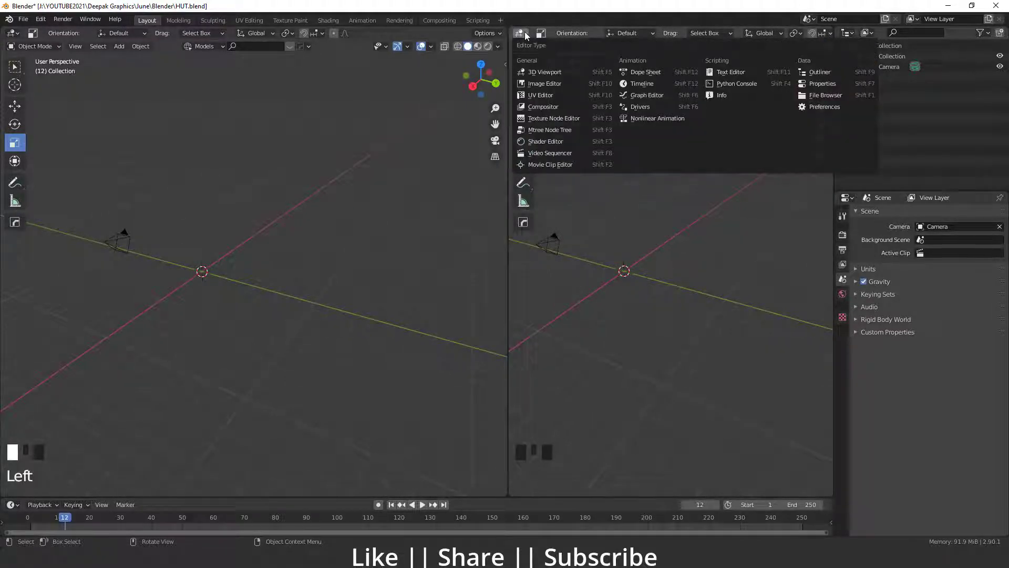
{"action": "left_click", "coordinate": [550, 87]}
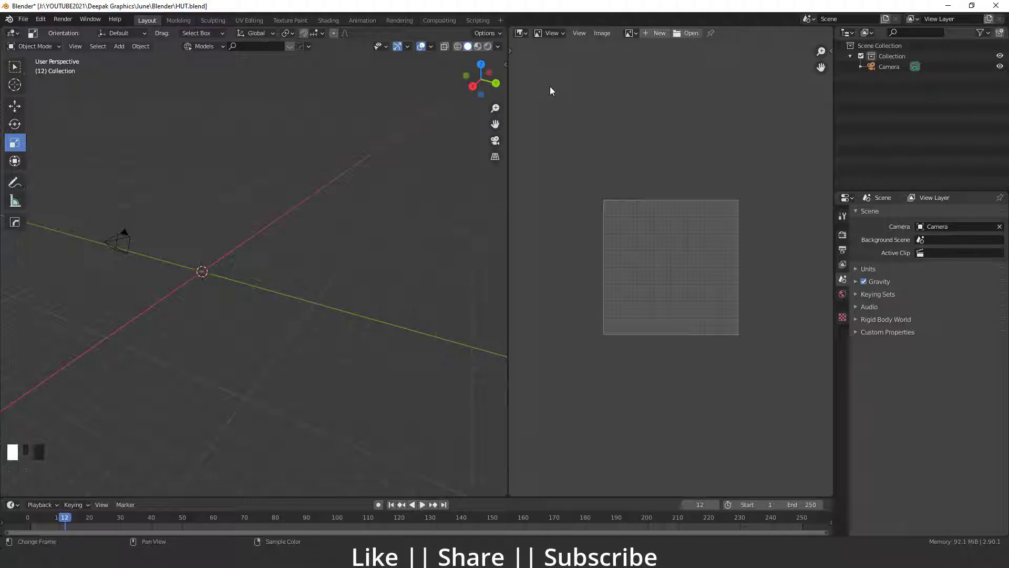
Step: Open the reference image images (3).jpg from the YOUTUBE2021 Deepak Graphics, June, Element folder
{"action": "left_click", "coordinate": [689, 34]}
{"action": "left_click", "coordinate": [290, 399]}
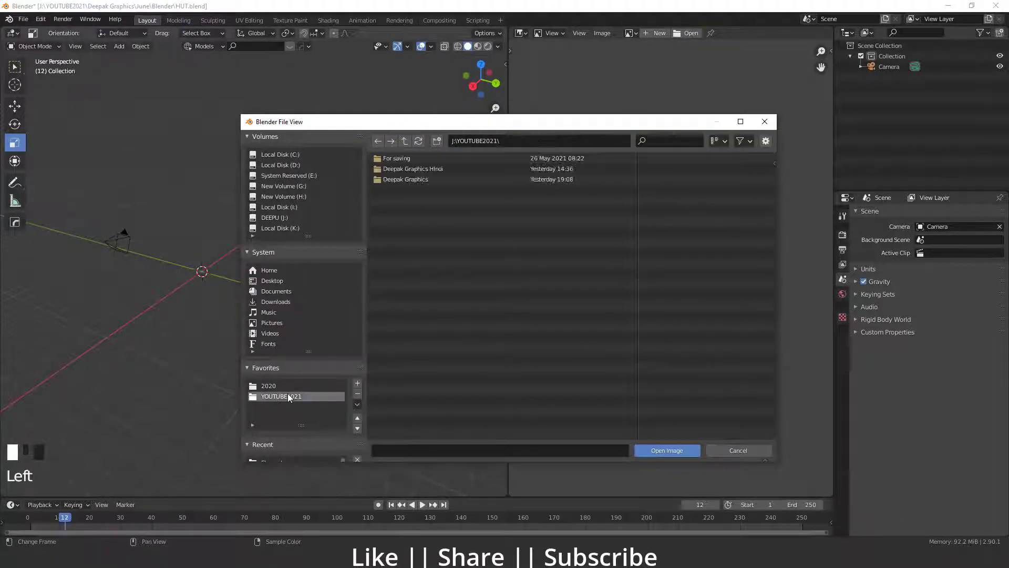
{"action": "left_click", "coordinate": [426, 179]}
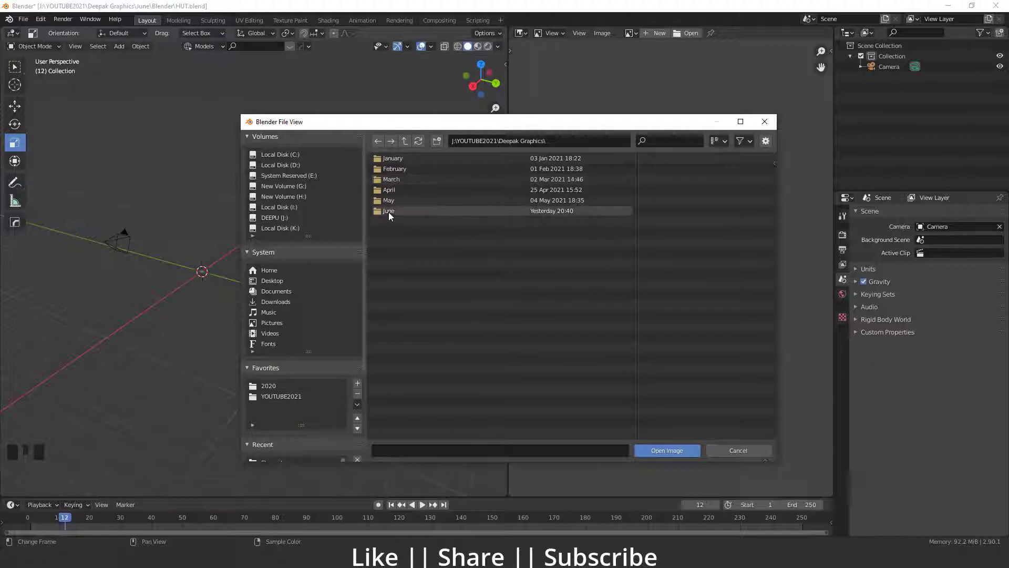
{"action": "left_click", "coordinate": [389, 212]}
{"action": "left_click", "coordinate": [403, 177]}
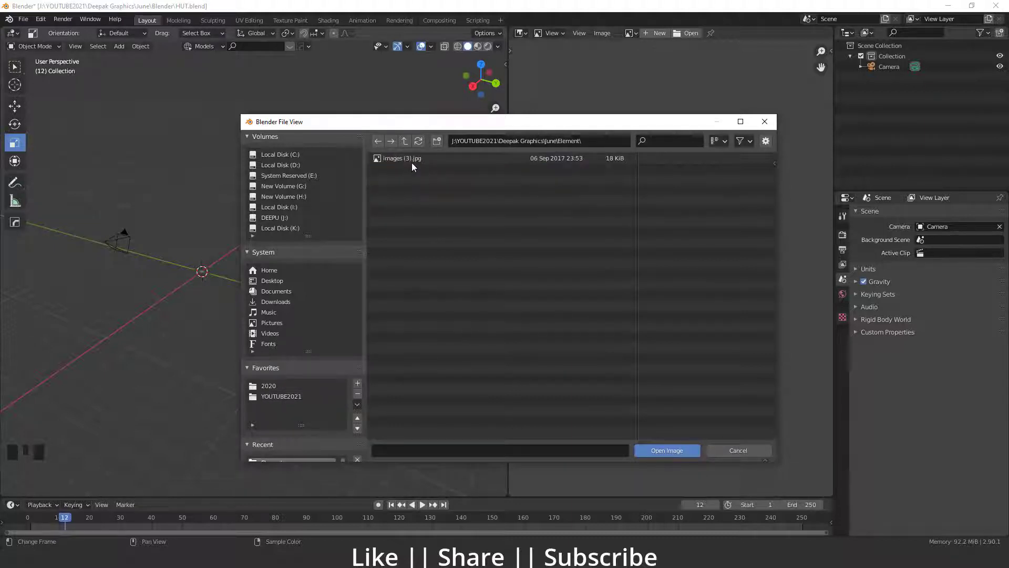
{"action": "double_click", "coordinate": [413, 159]}
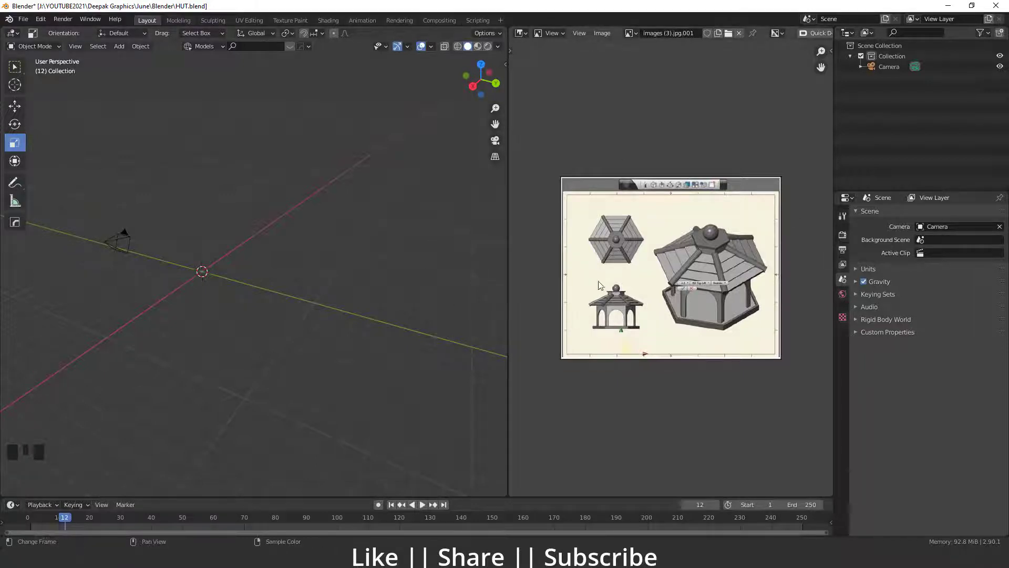
Step: Undo the annotation strokes drawn on the reference image
{"action": "key", "text": "ctrl+z"}
{"action": "key", "text": "ctrl+z"}
{"action": "key", "text": "ctrl+z"}
{"action": "key", "text": "ctrl+z"}
{"action": "key", "text": "ctrl+z"}
{"action": "key", "text": "ctrl+z"}
{"action": "key", "text": "ctrl+z"}
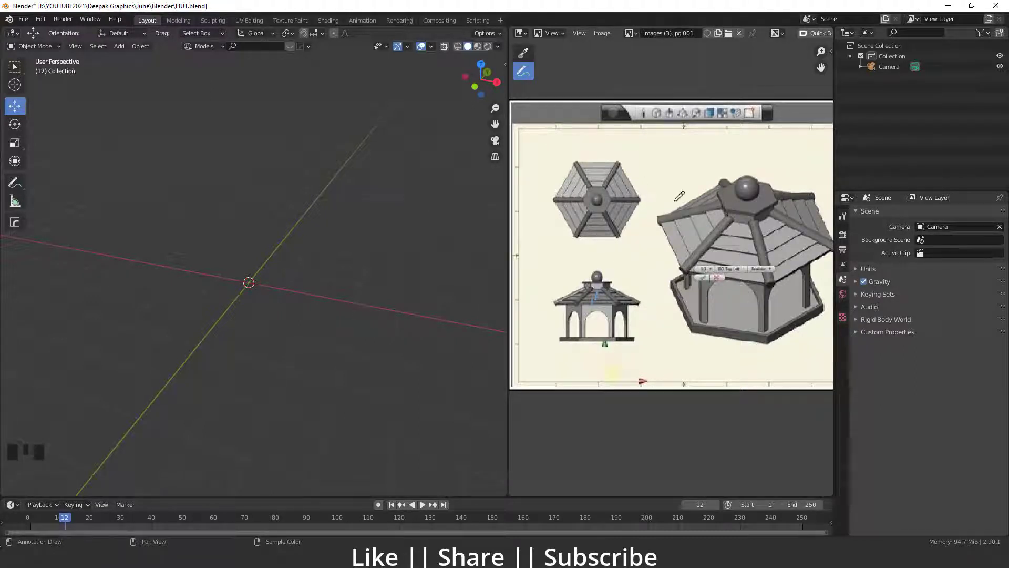
Step: Mark the sides of the hexagonal roof in the reference's top view with annotation strokes
{"action": "left_click_drag", "start_coordinate": [604, 167], "coordinate": [610, 143]}
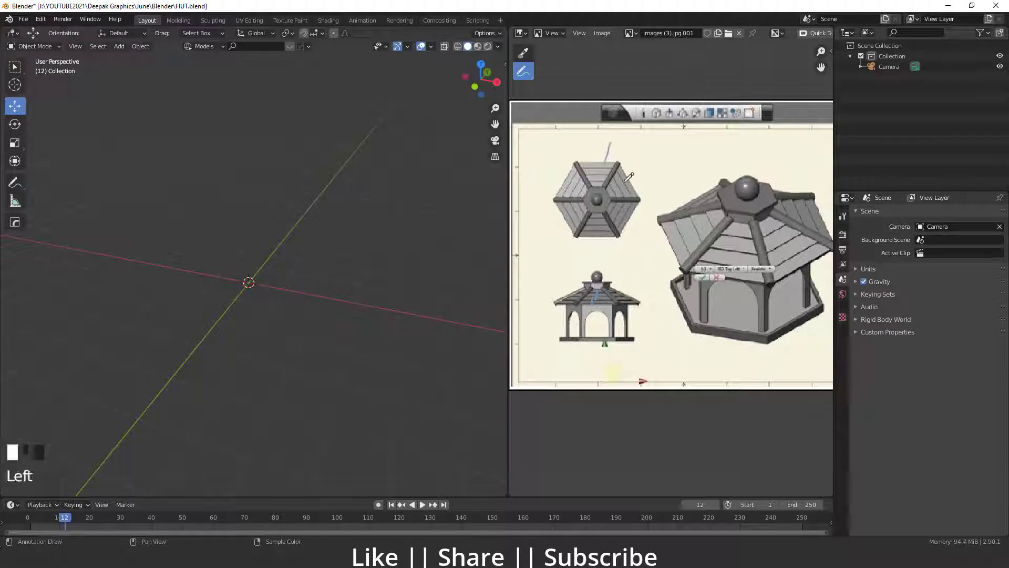
{"action": "mouse_move", "coordinate": [633, 189]}
{"action": "left_mouse_down"}
{"action": "mouse_move", "coordinate": [650, 181]}
{"action": "mouse_move", "coordinate": [645, 221]}
{"action": "left_mouse_up"}
{"action": "left_click_drag", "start_coordinate": [591, 238], "coordinate": [587, 247]}
{"action": "left_click", "coordinate": [558, 213]}
{"action": "left_click_drag", "start_coordinate": [555, 217], "coordinate": [574, 216]}
{"action": "mouse_move", "coordinate": [558, 180]}
{"action": "left_mouse_down"}
{"action": "mouse_move", "coordinate": [574, 188]}
{"action": "mouse_move", "coordinate": [553, 265]}
{"action": "mouse_move", "coordinate": [593, 175]}
{"action": "mouse_move", "coordinate": [537, 231]}
{"action": "left_mouse_up"}
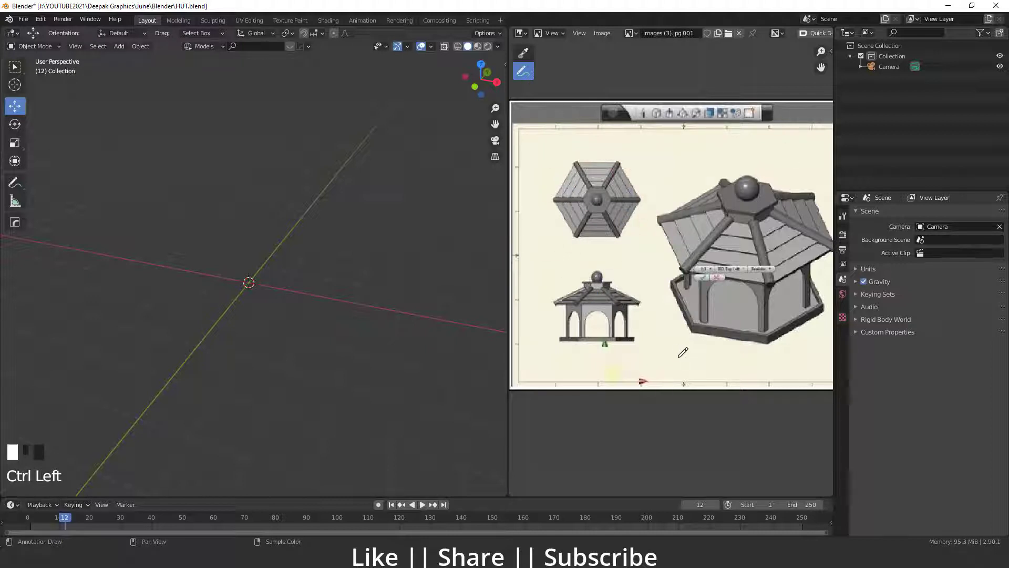
Step: Mark the front wall and its arch in the reference's front view with an annotation stroke
{"action": "middle_click_drag", "start_coordinate": [680, 349], "coordinate": [713, 243], "text": "shift"}
{"action": "middle_click_drag", "start_coordinate": [580, 310], "coordinate": [648, 311], "text": "shift"}
{"action": "scroll", "coordinate": [631, 296], "scroll_direction": "up", "scroll_amount": 2}
{"action": "mouse_move", "coordinate": [615, 274]}
{"action": "left_mouse_down"}
{"action": "mouse_move", "coordinate": [661, 285]}
{"action": "mouse_move", "coordinate": [661, 316]}
{"action": "left_mouse_up"}
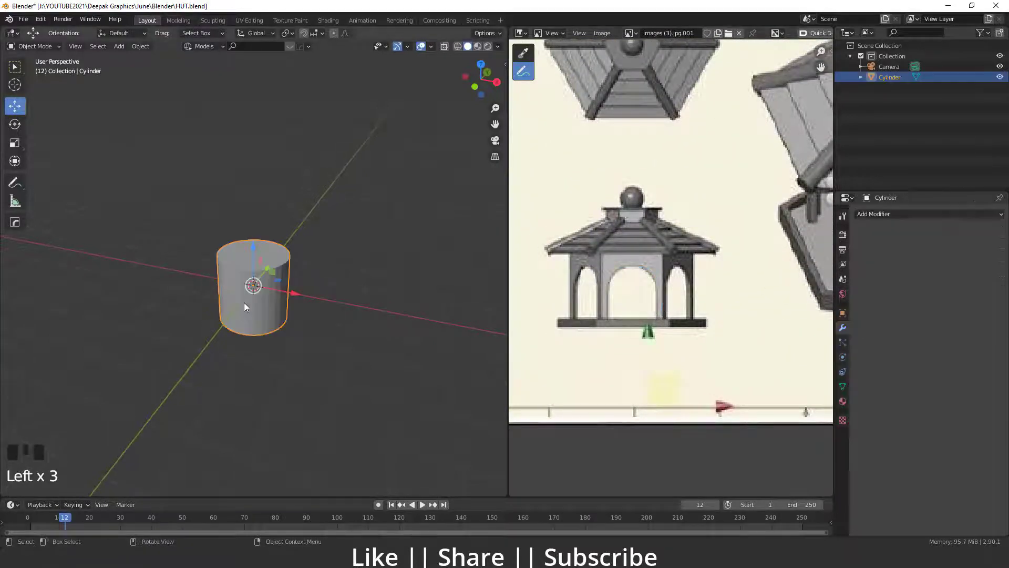
Step: Delete the existing cylinder and add a new mesh cylinder with 6 vertices
{"action": "key", "text": "Delete"}
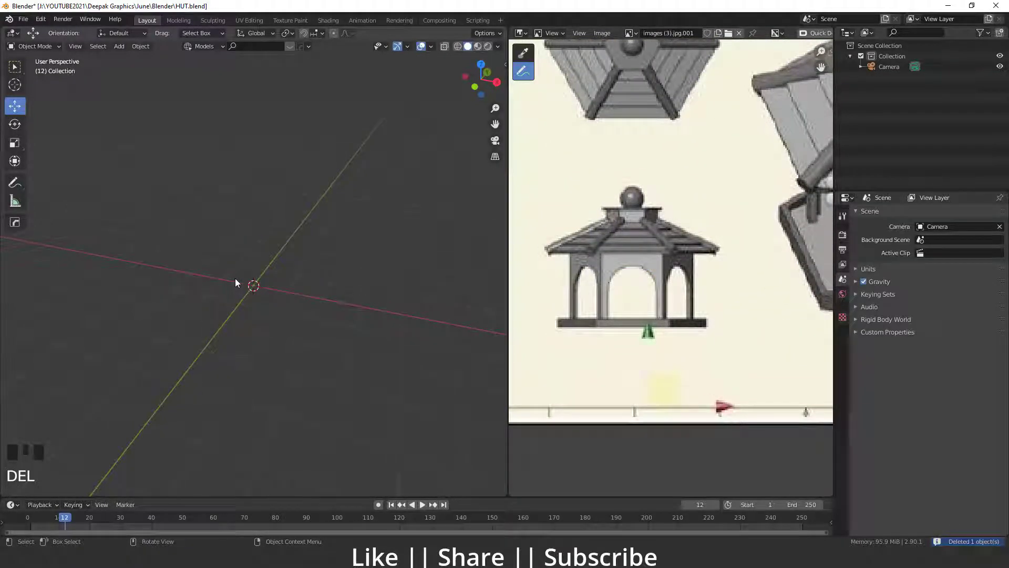
{"action": "key", "text": "shift+a"}
{"action": "mouse_move", "coordinate": [235, 279]}
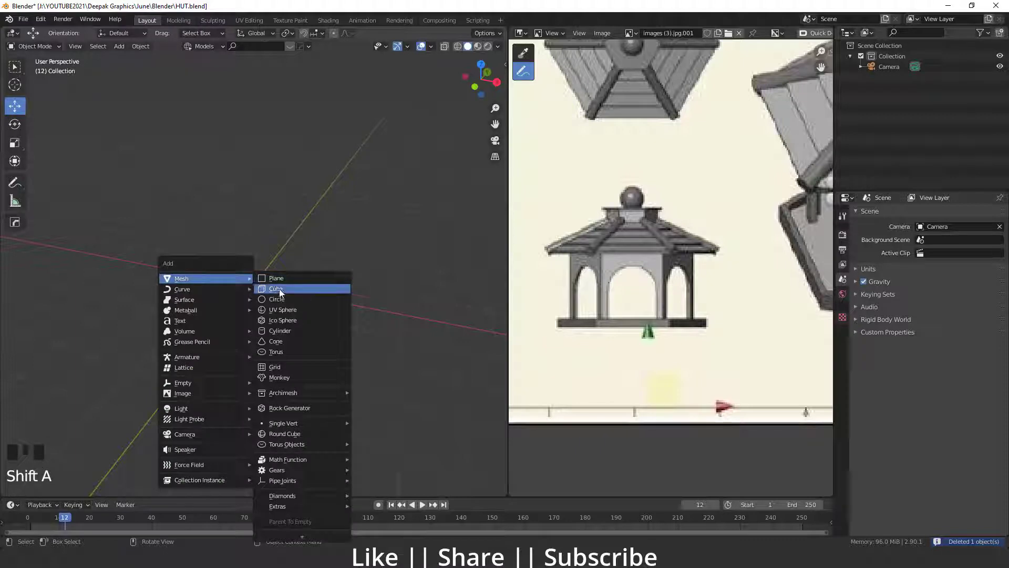
{"action": "left_click", "coordinate": [280, 330]}
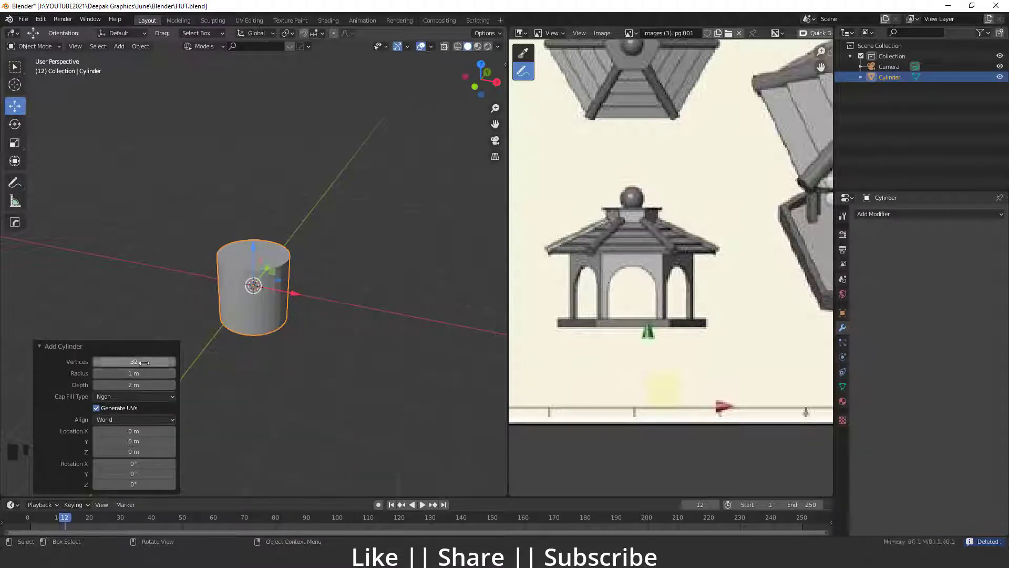
{"action": "left_click", "coordinate": [127, 362]}
{"action": "type", "text": "6"}
{"action": "key", "text": "Return"}
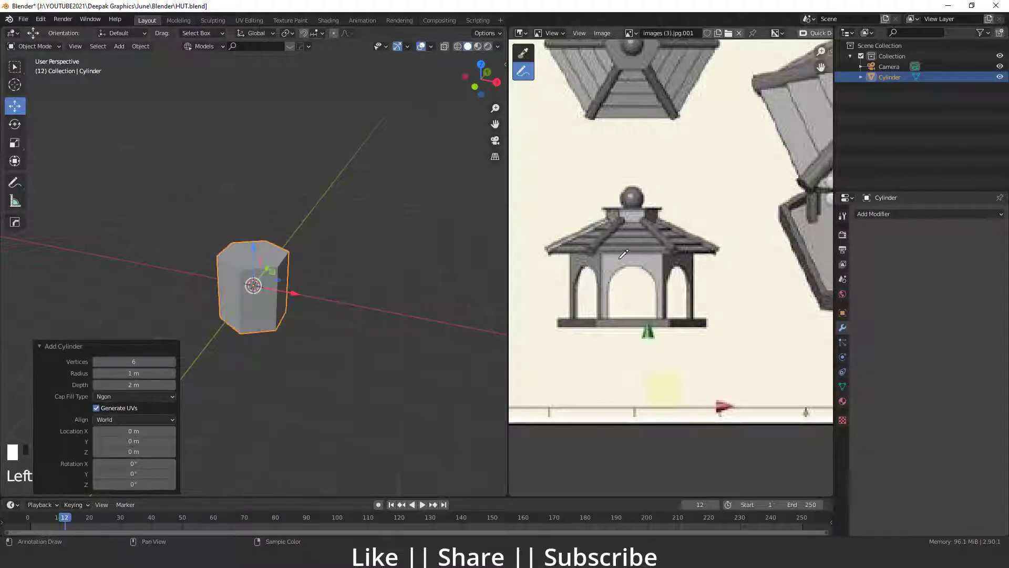
Step: Set the hexagonal cylinder's radius to 1.74 m and its depth to 2.3 m
{"action": "middle_click_drag", "start_coordinate": [648, 196], "coordinate": [661, 243], "text": "shift"}
{"action": "middle_click_drag", "start_coordinate": [194, 240], "coordinate": [196, 258], "text": "shift"}
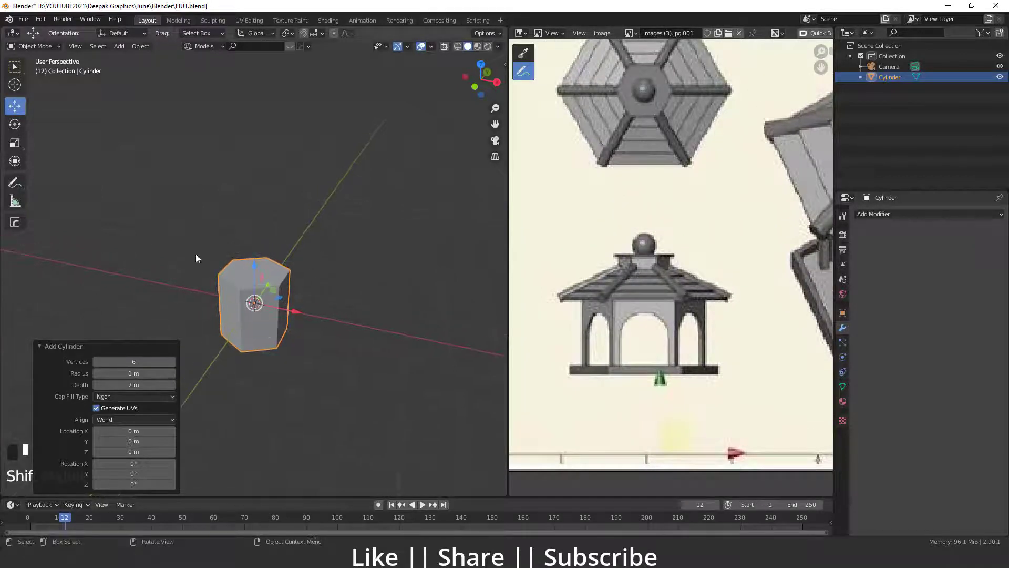
{"action": "left_click_drag", "start_coordinate": [134, 373], "coordinate": [193, 373]}
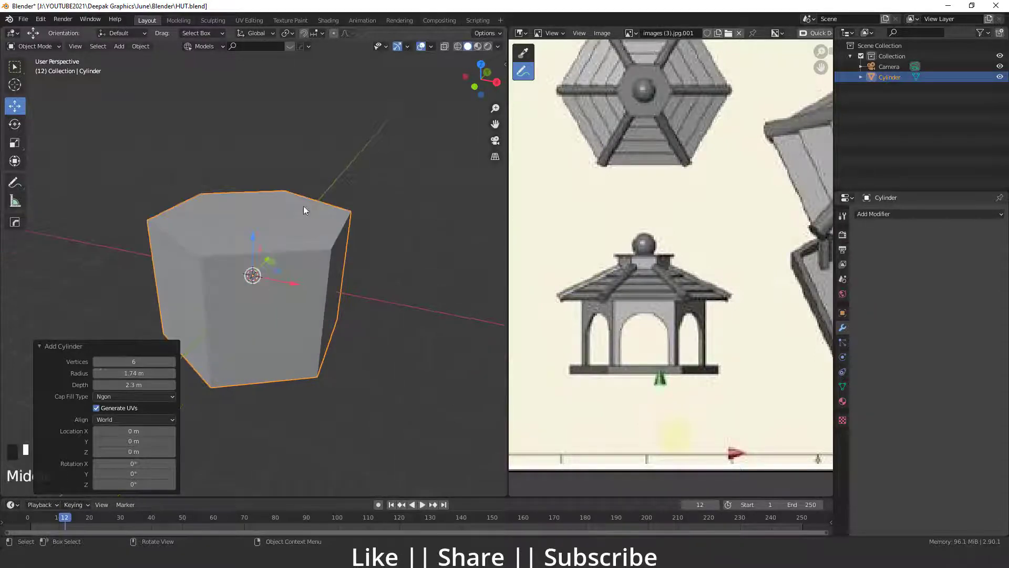
Step: Rotate the hexagonal cylinder 30° about the Z axis in top view, matching the reference's roof orientation
{"action": "key", "text": "grave"}
{"action": "left_click", "coordinate": [295, 141]}
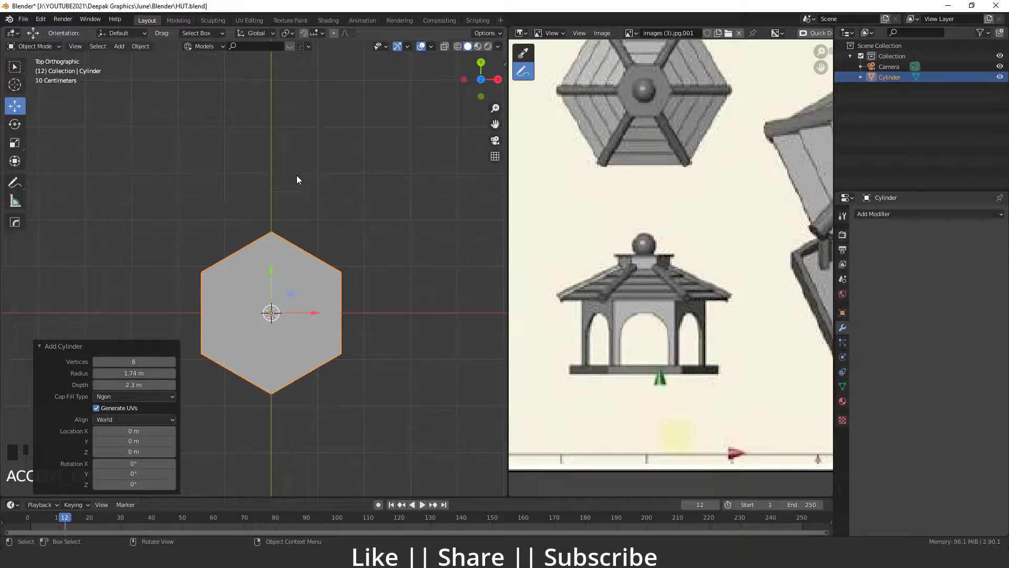
{"action": "left_click", "coordinate": [15, 124]}
{"action": "left_click_drag", "start_coordinate": [306, 293], "coordinate": [285, 269]}
{"action": "middle_click_drag", "start_coordinate": [220, 340], "coordinate": [220, 316], "text": "shift"}
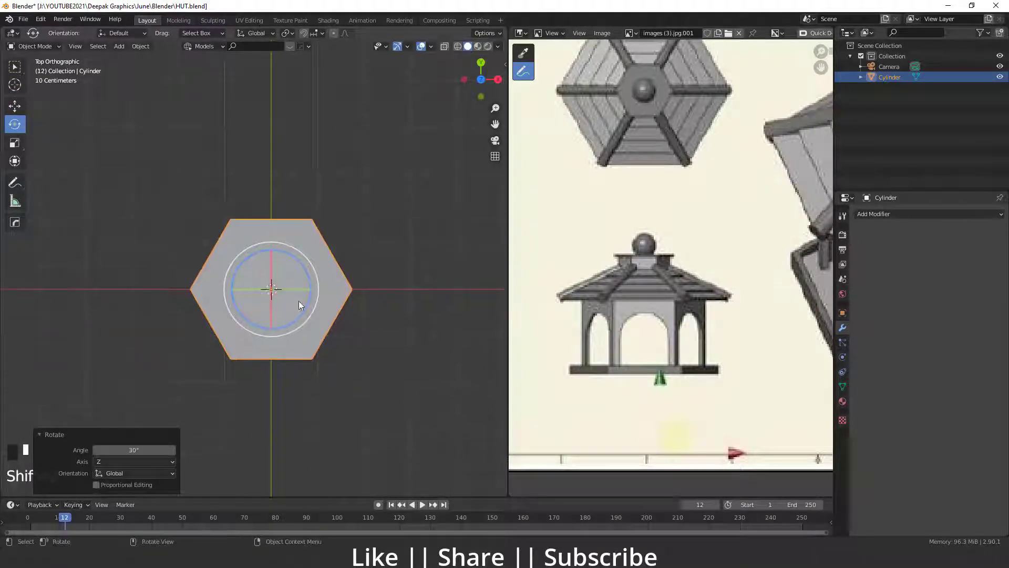
Step: Add a cube at the cylinder's centre in front view and scale it uniformly to about 0.639
{"action": "key", "text": "grave"}
{"action": "left_click", "coordinate": [104, 153]}
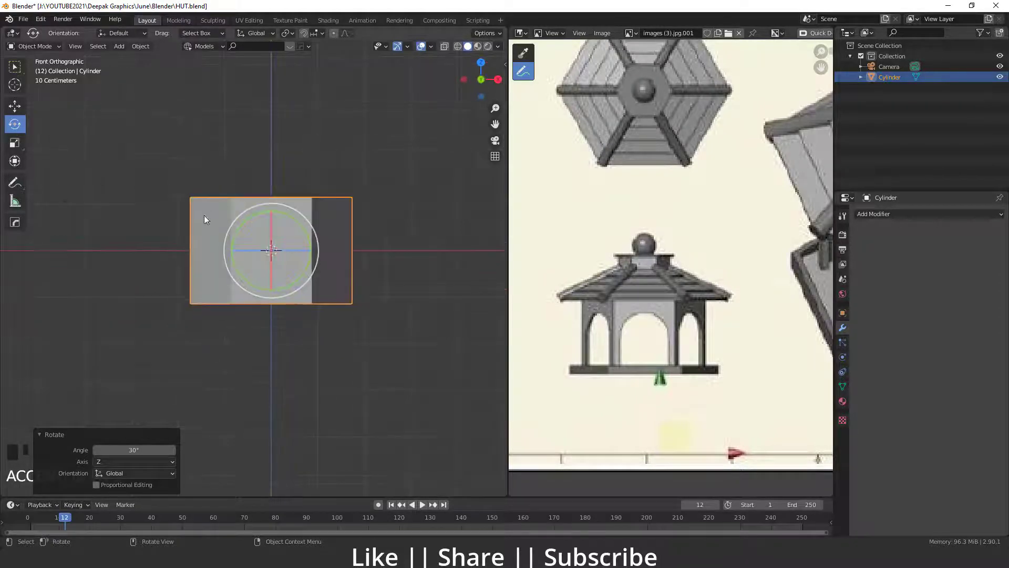
{"action": "scroll", "coordinate": [254, 270], "scroll_direction": "up", "scroll_amount": 2}
{"action": "key", "text": "shift+a"}
{"action": "mouse_move", "coordinate": [213, 254]}
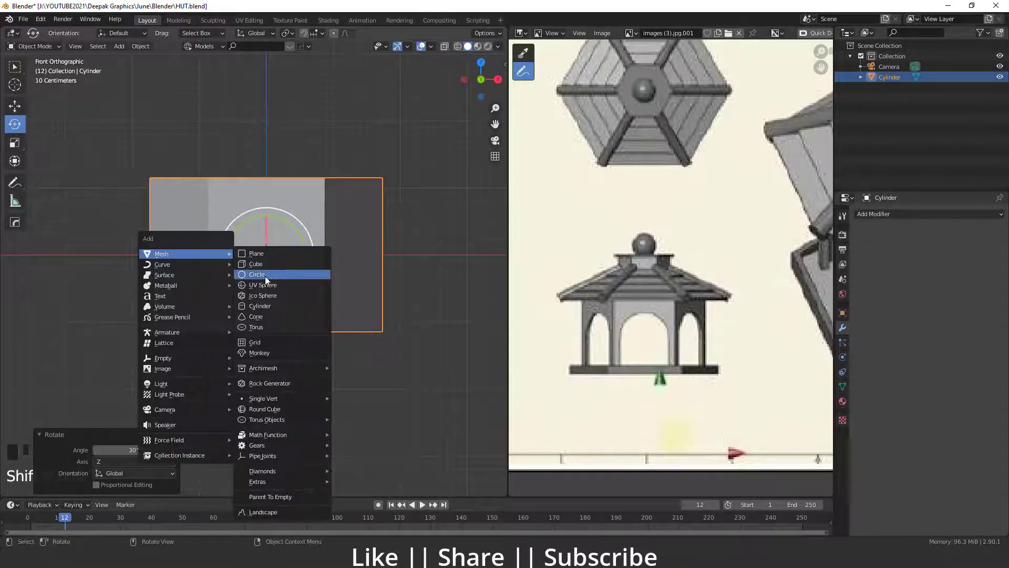
{"action": "left_click", "coordinate": [257, 264]}
{"action": "scroll", "coordinate": [307, 292], "scroll_direction": "down", "scroll_amount": 2}
{"action": "scroll", "coordinate": [273, 282], "scroll_direction": "up", "scroll_amount": 2}
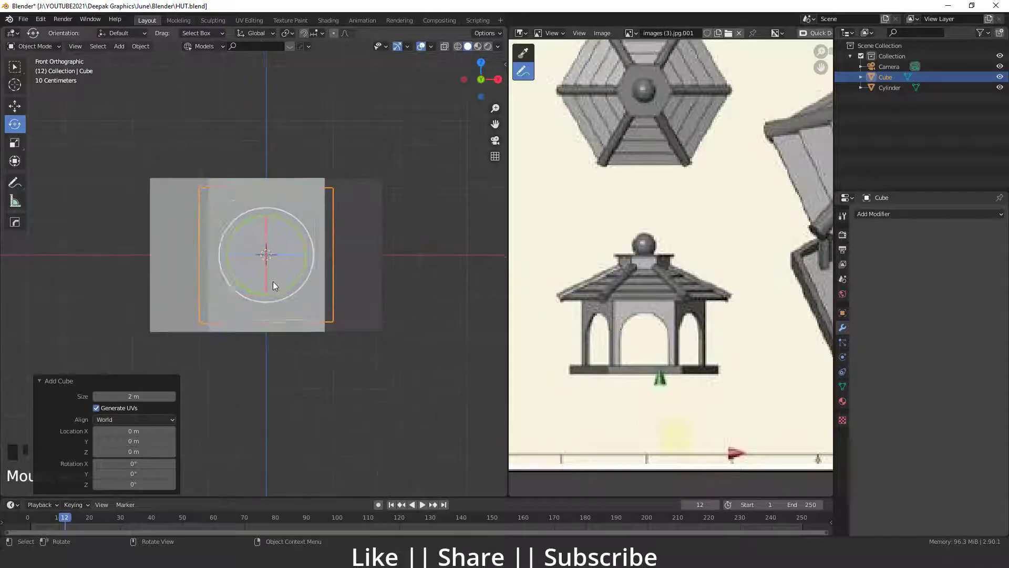
{"action": "key", "text": "s"}
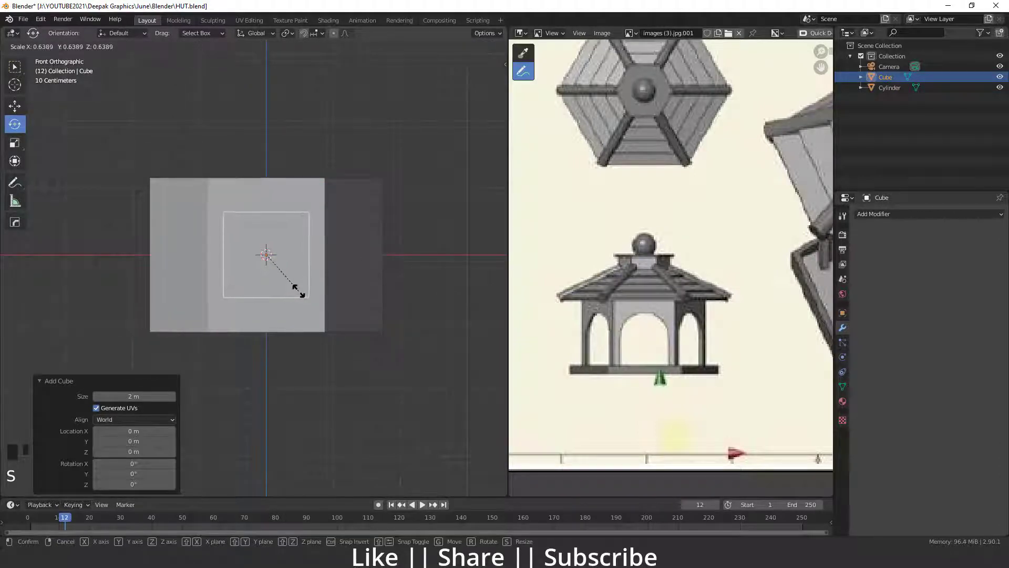
{"action": "left_click", "coordinate": [304, 292]}
Step: Move the cube about 1.52 m along negative Y to the hexagonal body's front face and check it in front view
{"action": "middle_click_drag", "start_coordinate": [304, 292], "coordinate": [265, 310]}
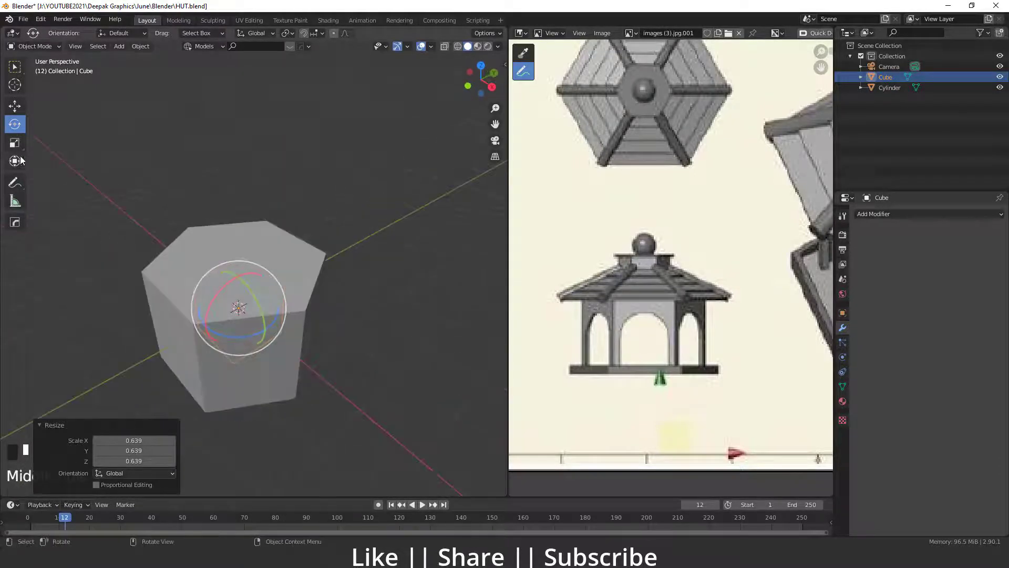
{"action": "left_click", "coordinate": [15, 143]}
{"action": "left_click_drag", "start_coordinate": [270, 291], "coordinate": [197, 324]}
{"action": "key", "text": "w"}
{"action": "key", "text": "grave"}
{"action": "left_click", "coordinate": [105, 267]}
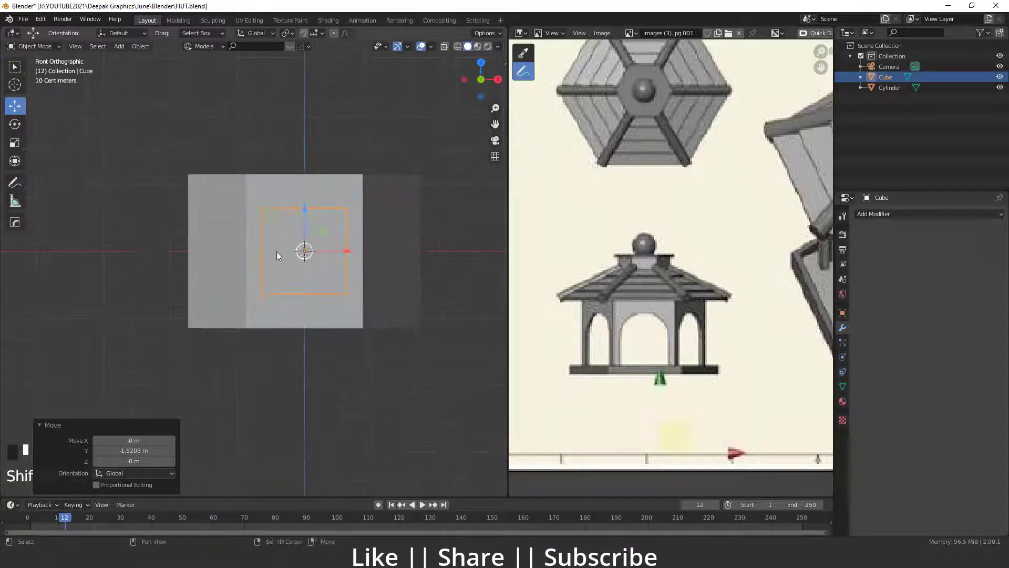
Step: Extend the cube downward by moving its bottom vertices about 0.98 m along negative Z, using see-through display in Edit Mode
{"action": "key", "text": "Tab"}
{"action": "left_click", "coordinate": [479, 53]}
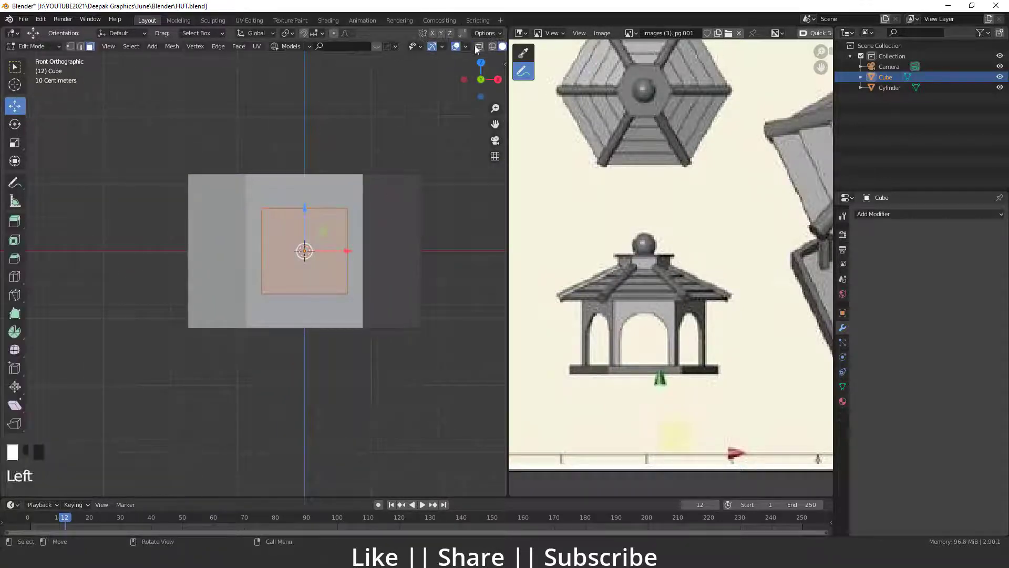
{"action": "left_click", "coordinate": [479, 46]}
{"action": "key", "text": "1"}
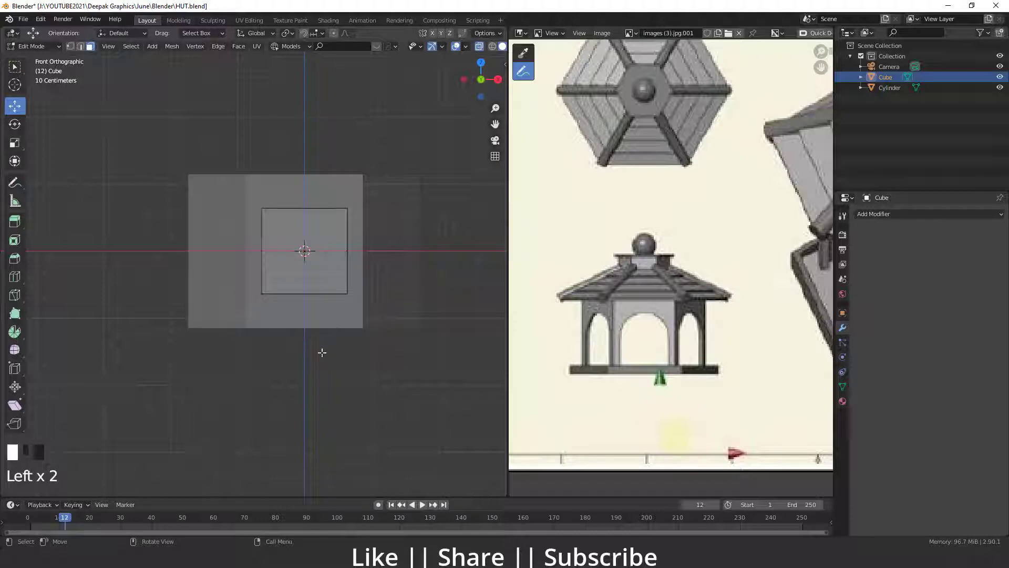
{"action": "left_click_drag", "start_coordinate": [415, 328], "coordinate": [250, 320]}
{"action": "left_click_drag", "start_coordinate": [358, 315], "coordinate": [226, 289]}
{"action": "left_click_drag", "start_coordinate": [298, 260], "coordinate": [307, 330]}
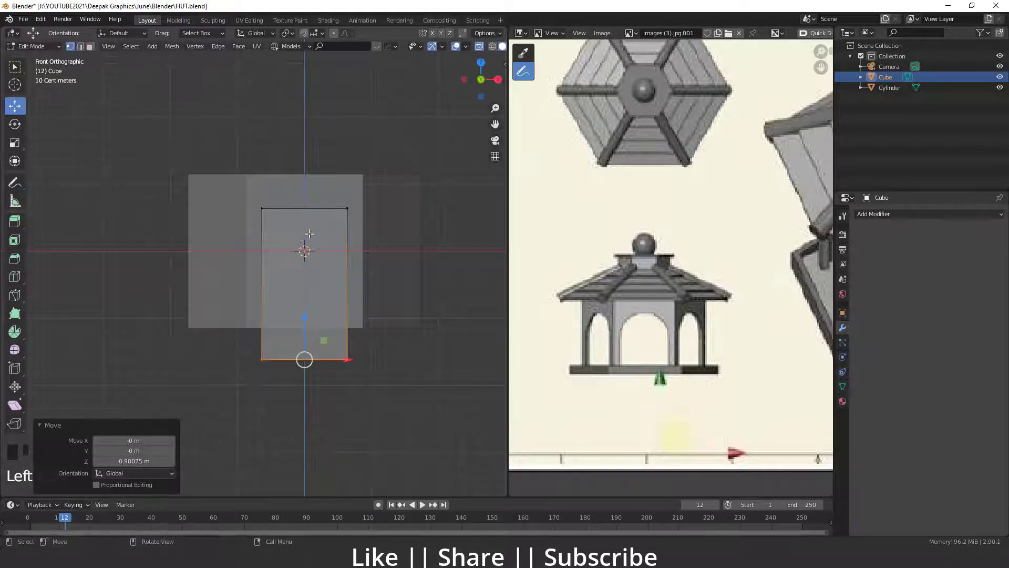
{"action": "scroll", "coordinate": [309, 234], "scroll_direction": "up", "scroll_amount": 1}
{"action": "middle_click_drag", "start_coordinate": [303, 330], "coordinate": [270, 330], "text": "shift"}
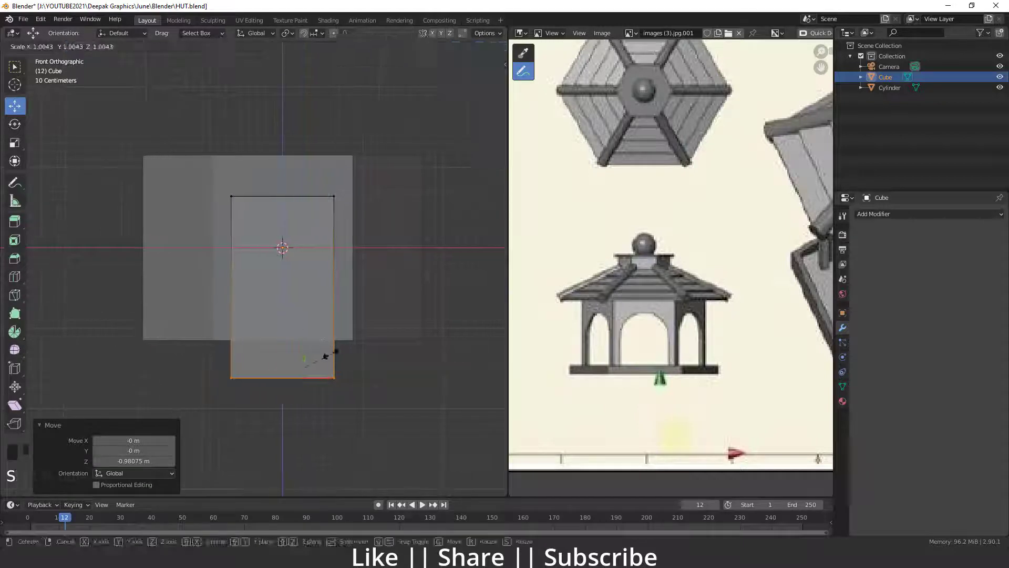
Step: Scale the whole cube uniformly by about 1.083 in Object Mode and restore the solid, non-see-through display in front view
{"action": "key", "text": "Tab"}
{"action": "key", "text": "s"}
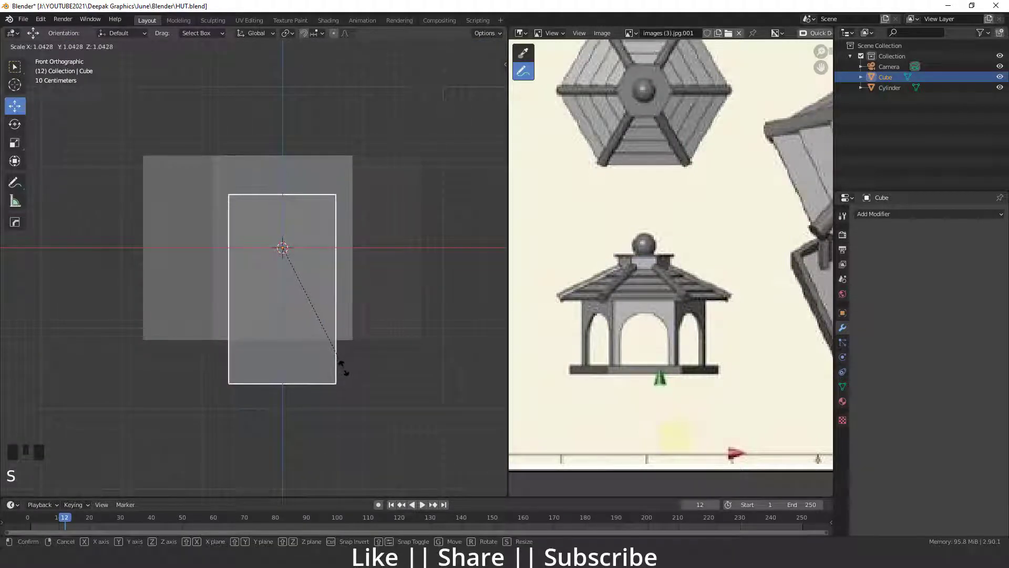
{"action": "left_click", "coordinate": [346, 371]}
{"action": "scroll", "coordinate": [322, 338], "scroll_direction": "down", "scroll_amount": 2}
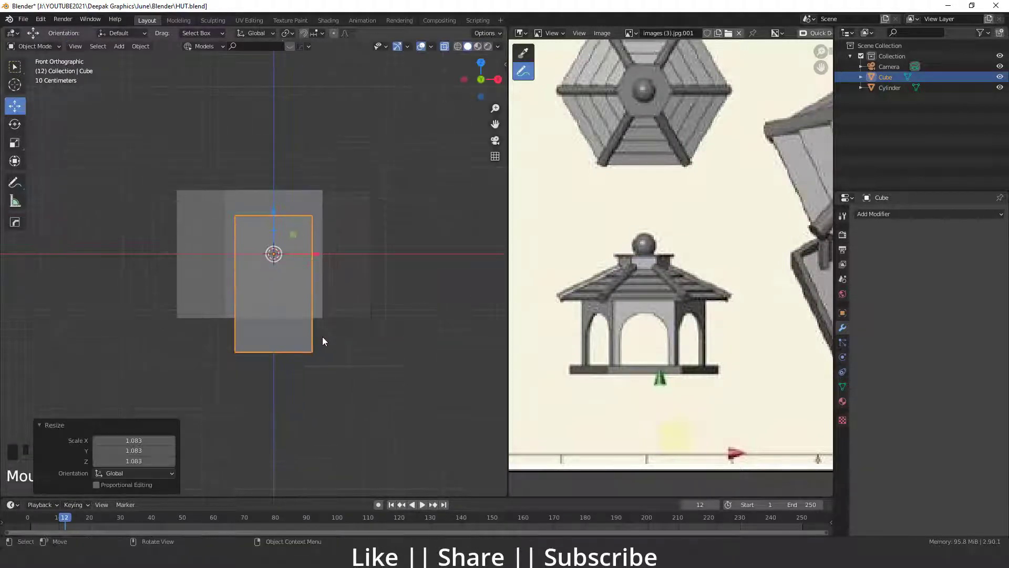
{"action": "middle_click_drag", "start_coordinate": [322, 337], "coordinate": [251, 349]}
{"action": "key", "text": "KP_1"}
{"action": "left_click", "coordinate": [444, 46]}
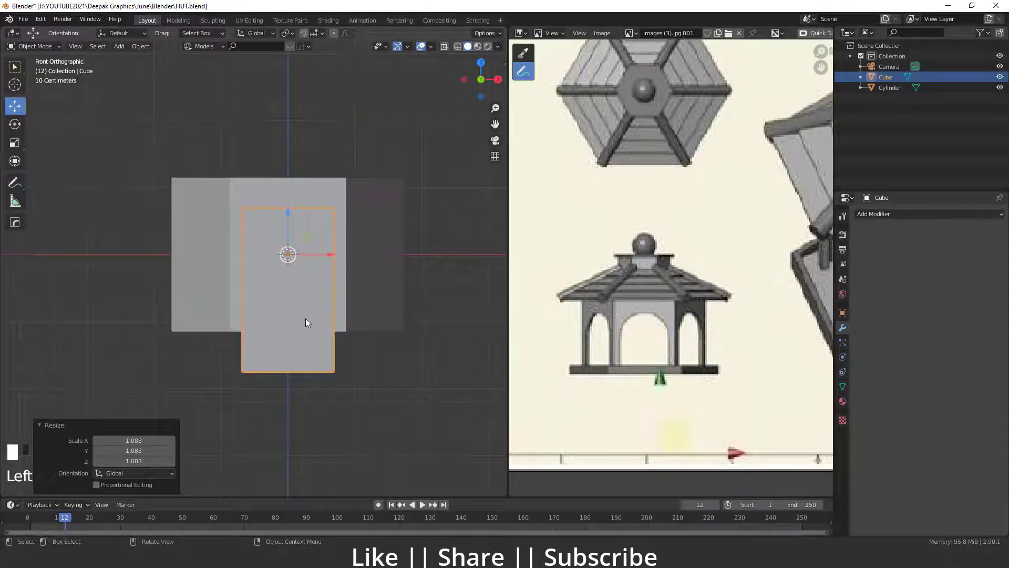
Step: Apply the extended cube's scale
{"action": "middle_click_drag", "start_coordinate": [305, 317], "coordinate": [281, 236]}
{"action": "key", "text": "ctrl+a"}
{"action": "left_click", "coordinate": [207, 275]}
Step: Bevel the cube's two upper side edges by about 0.58 m with multiple segments to form a rounded arch
{"action": "key", "text": "Tab"}
{"action": "key", "text": "2"}
{"action": "left_click", "coordinate": [236, 267]}
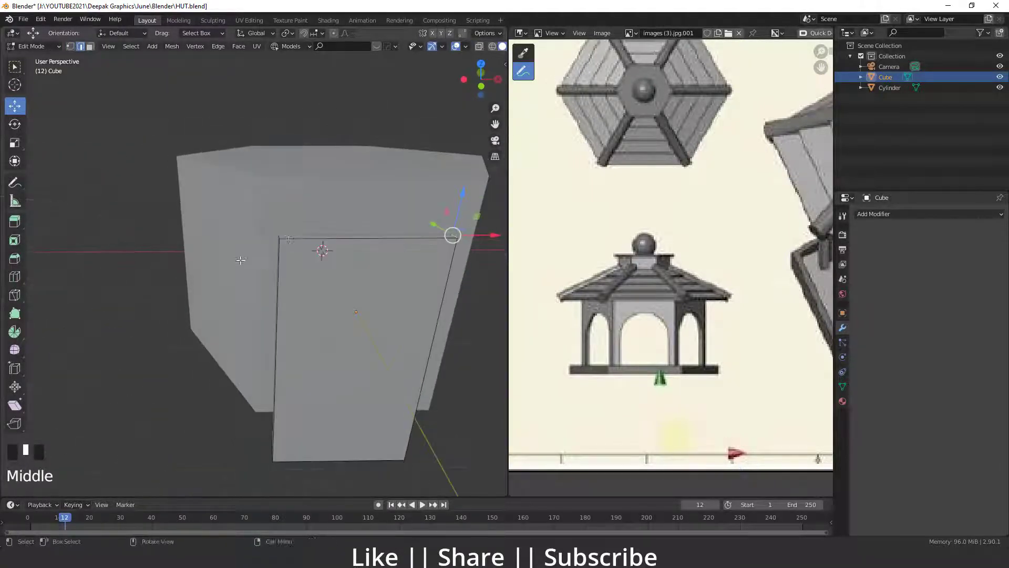
{"action": "left_click", "coordinate": [279, 262], "text": "shift"}
{"action": "key", "text": "grave"}
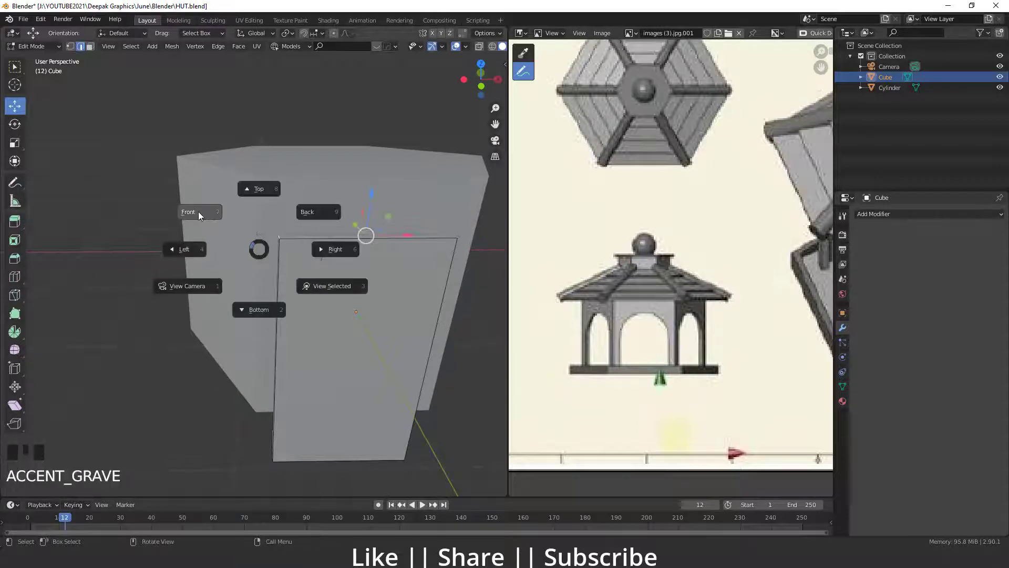
{"action": "left_click", "coordinate": [198, 211]}
{"action": "middle_click_drag", "start_coordinate": [297, 251], "coordinate": [246, 286], "text": "shift"}
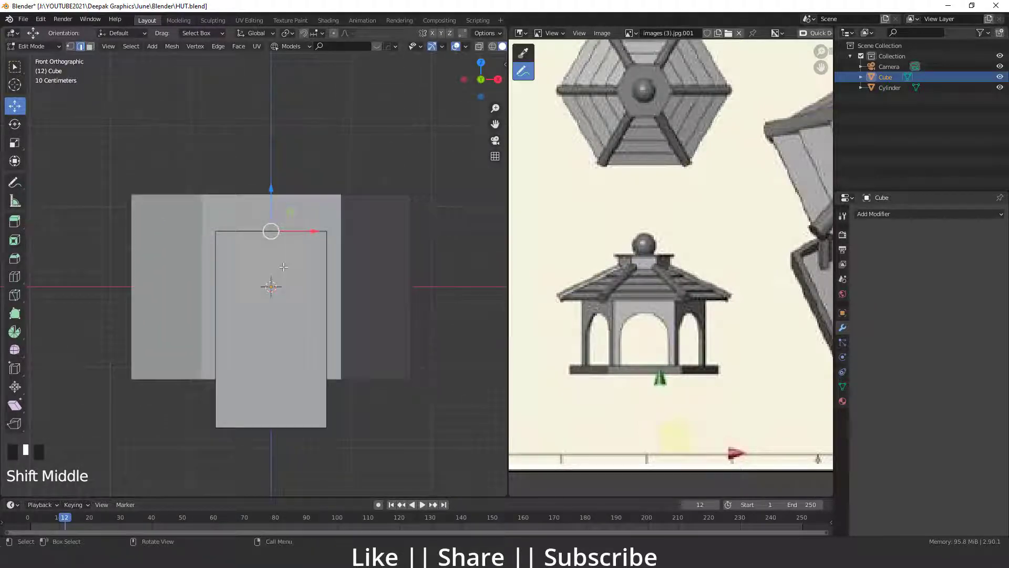
{"action": "key", "text": "ctrl+b"}
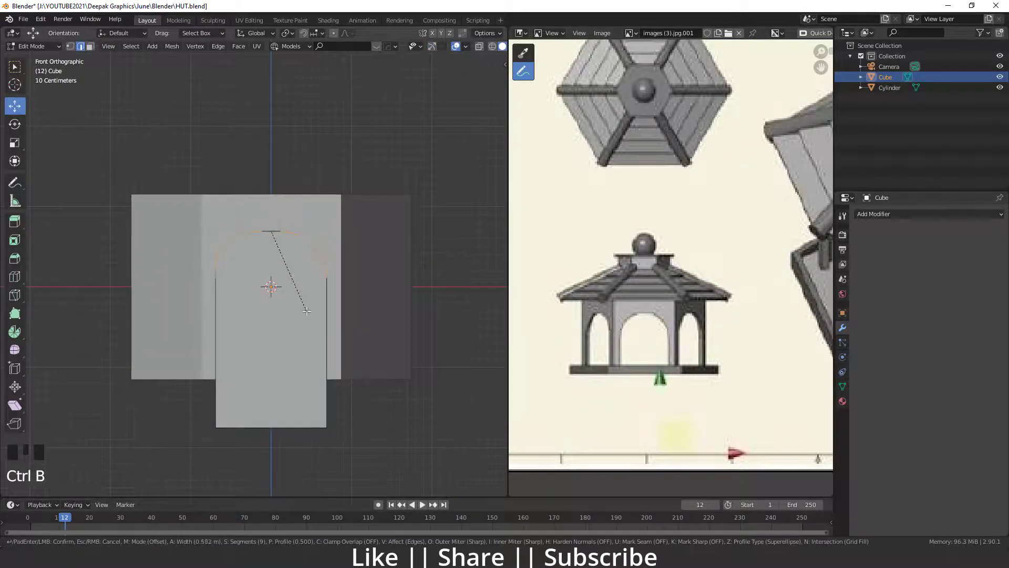
{"action": "scroll", "coordinate": [308, 310], "scroll_direction": "down", "scroll_amount": 1}
{"action": "scroll", "coordinate": [307, 311], "scroll_direction": "down", "scroll_amount": 5}
{"action": "scroll", "coordinate": [307, 312], "scroll_direction": "up", "scroll_amount": 5}
{"action": "left_click", "coordinate": [306, 312]}
{"action": "middle_click_drag", "start_coordinate": [340, 338], "coordinate": [295, 356]}
{"action": "middle_click_drag", "start_coordinate": [282, 411], "coordinate": [219, 262], "text": "shift"}
{"action": "left_click", "coordinate": [337, 375]}
{"action": "key", "text": "Tab"}
{"action": "key", "text": "Tab"}
{"action": "left_click", "coordinate": [342, 382]}
{"action": "key", "text": "Tab"}
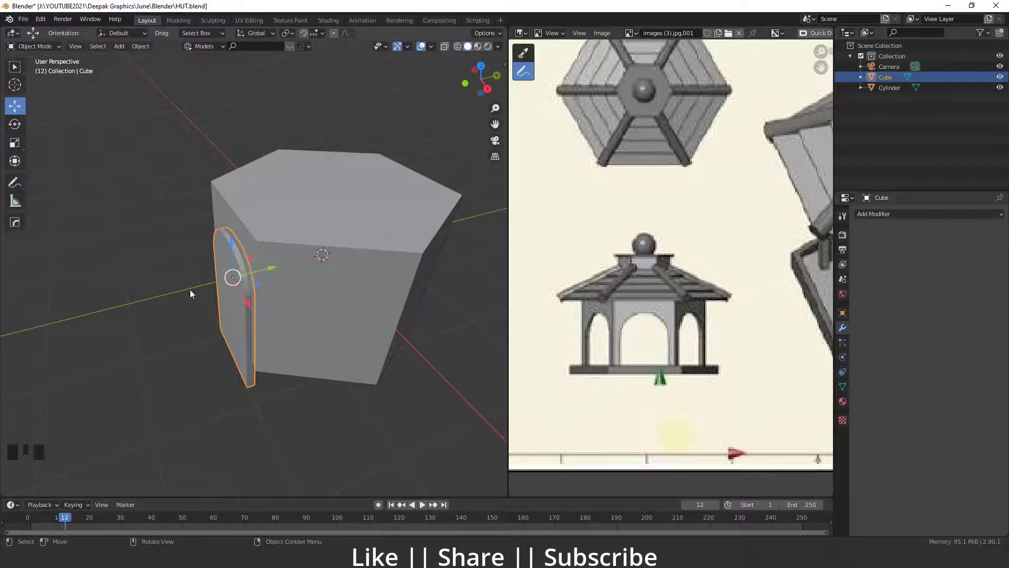
Step: Set the arched block's origin to the 3D cursor at the hexagonal body's centre and test its pivot with a cancelled scale
{"action": "middle_click_drag", "start_coordinate": [235, 327], "coordinate": [220, 297], "text": "shift"}
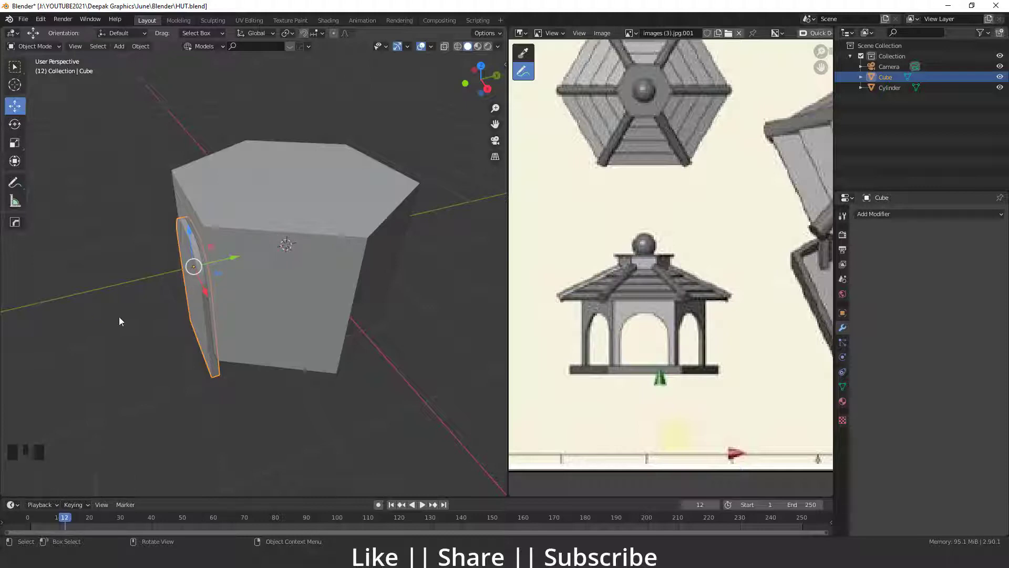
{"action": "right_click", "coordinate": [195, 285]}
{"action": "mouse_move", "coordinate": [191, 281]}
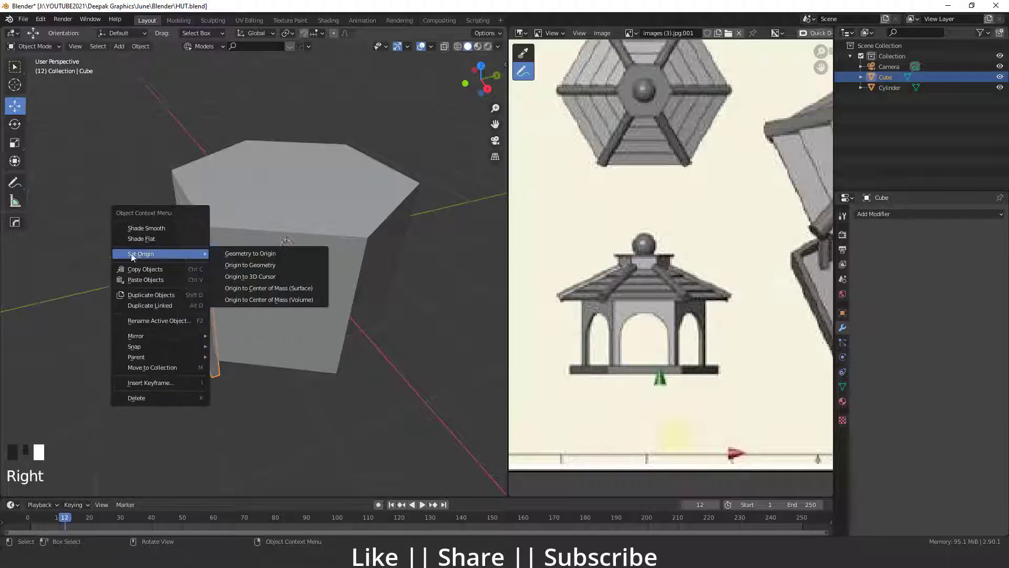
{"action": "left_click", "coordinate": [248, 276]}
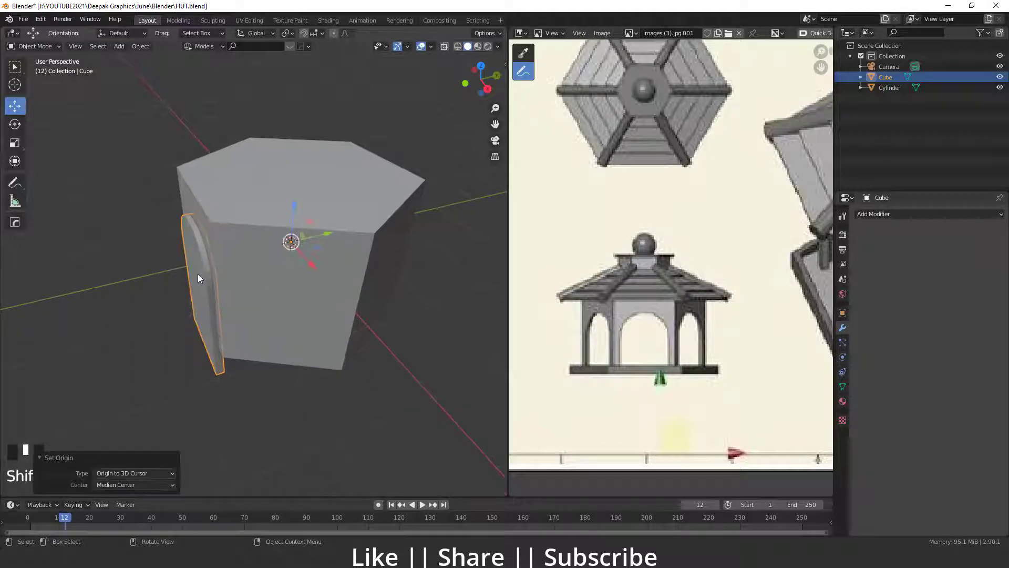
{"action": "key", "text": "s"}
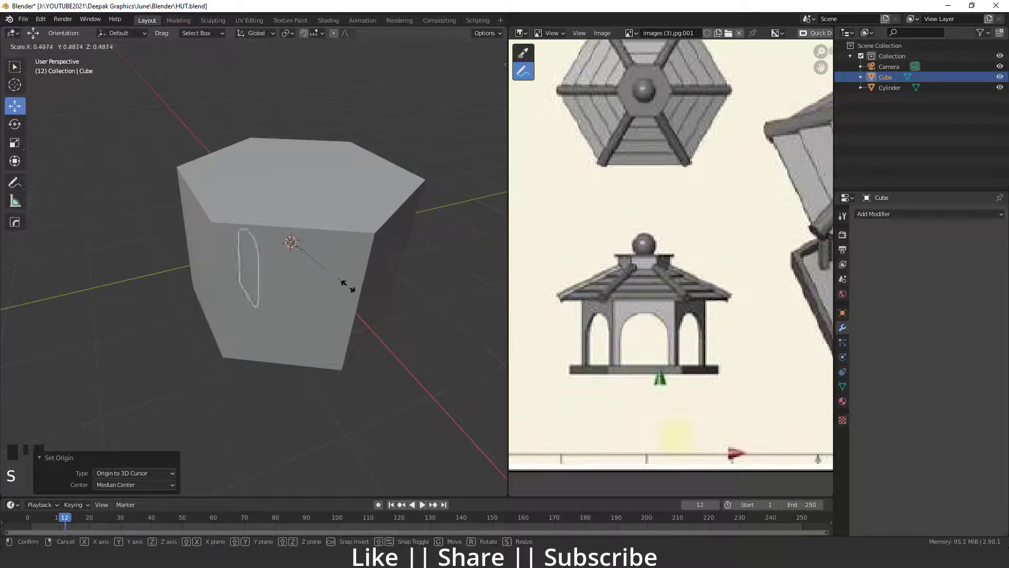
{"action": "key", "text": "Escape"}
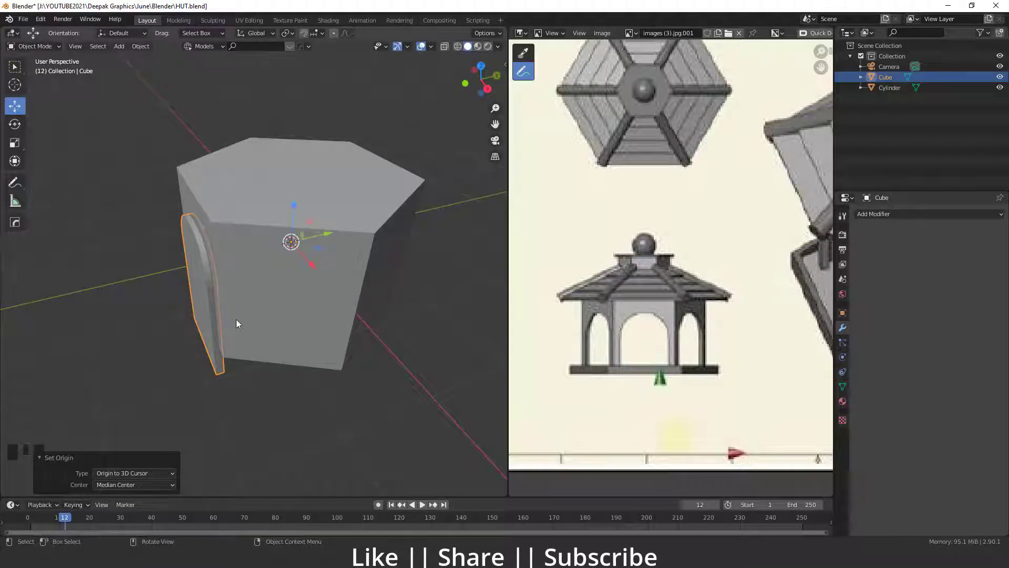
Step: Duplicate the arched block and rotate the copy 60° about the Z axis onto the adjacent hexagon face
{"action": "middle_click_drag", "start_coordinate": [236, 322], "coordinate": [213, 304]}
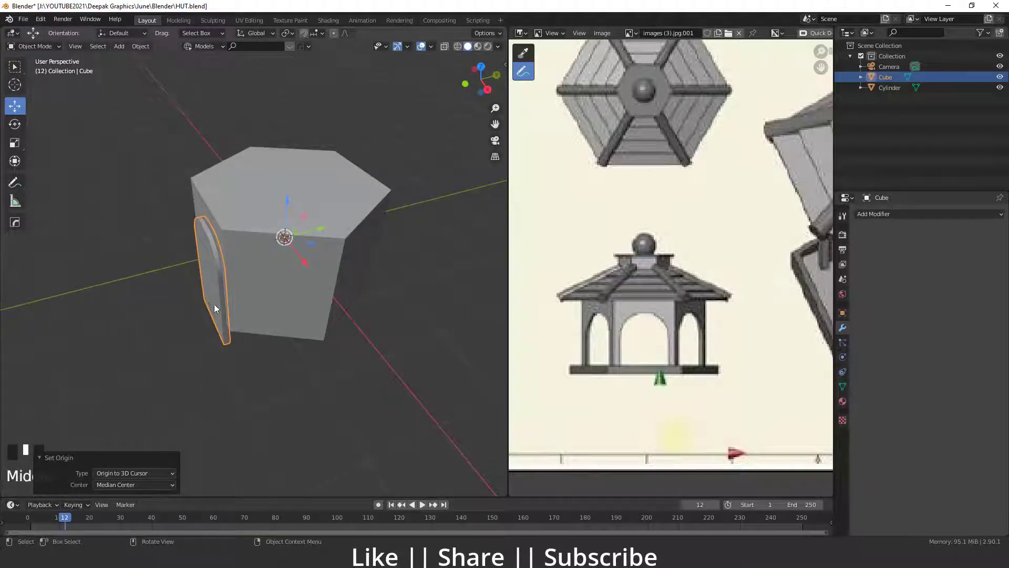
{"action": "key", "text": "shift+d"}
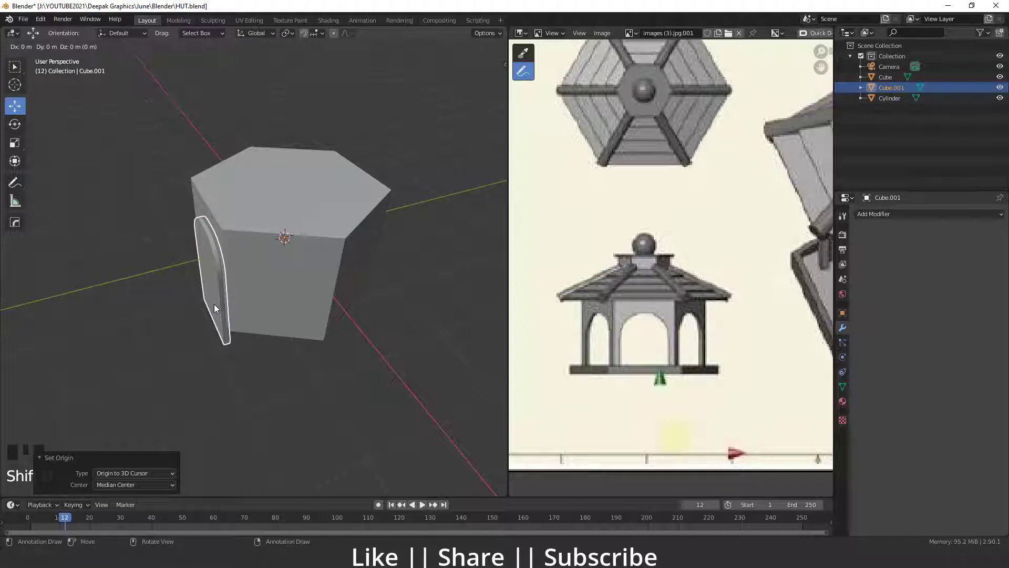
{"action": "key", "text": "z"}
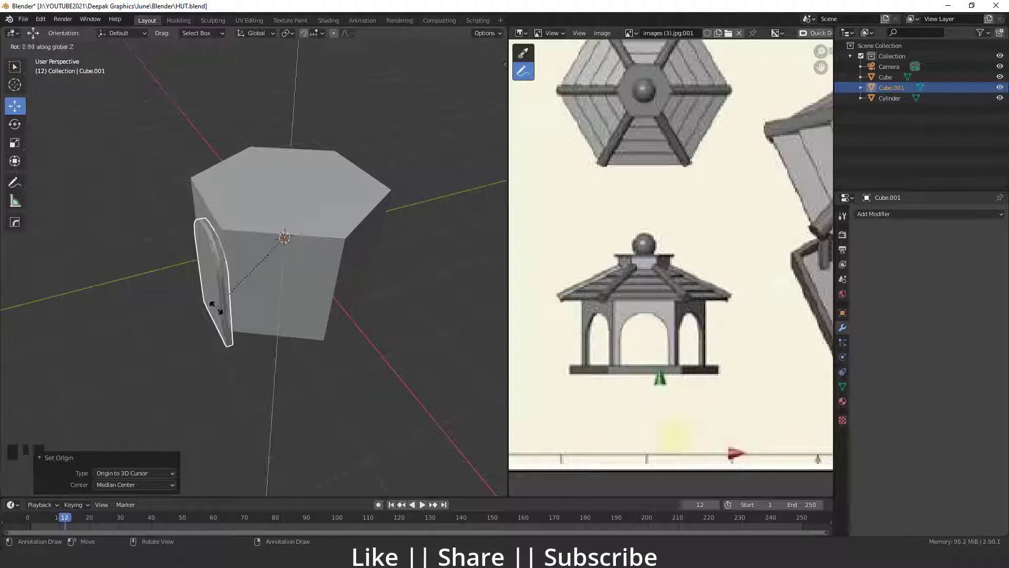
{"action": "left_click", "coordinate": [323, 390]}
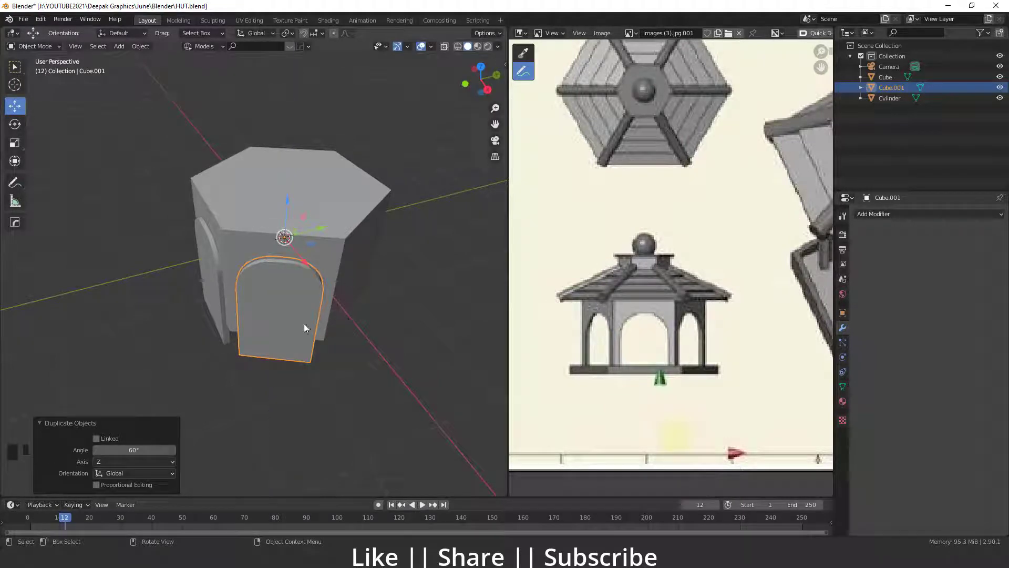
Step: Repeat the 60° rotated duplication four more times so every hexagon face has an arched block
{"action": "key", "text": "shift+r"}
{"action": "key", "text": "shift+r"}
{"action": "key", "text": "shift+r"}
{"action": "key", "text": "shift+r"}
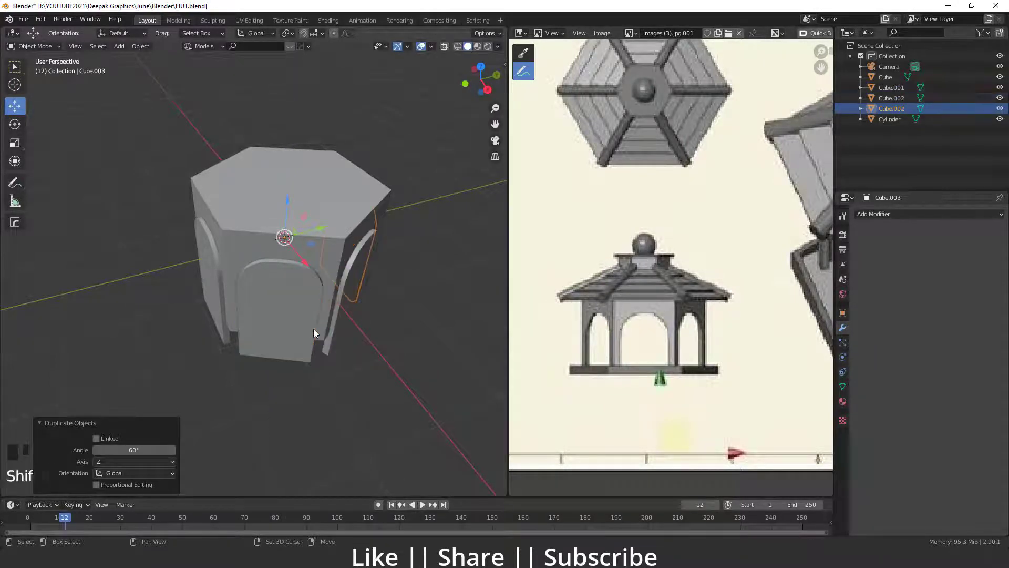
{"action": "middle_click_drag", "start_coordinate": [313, 329], "coordinate": [242, 303]}
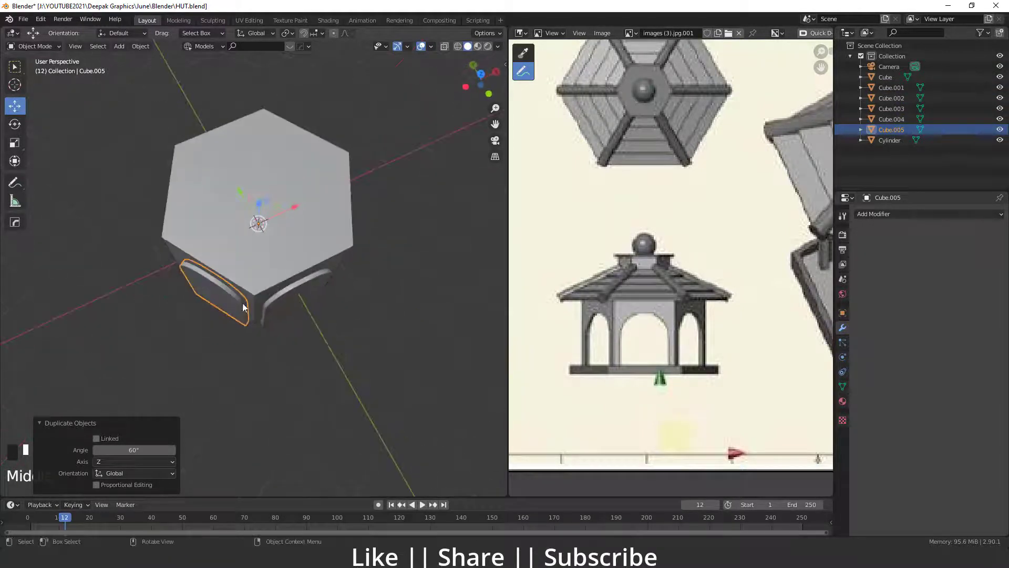
{"action": "middle_click_drag", "start_coordinate": [160, 172], "coordinate": [114, 189]}
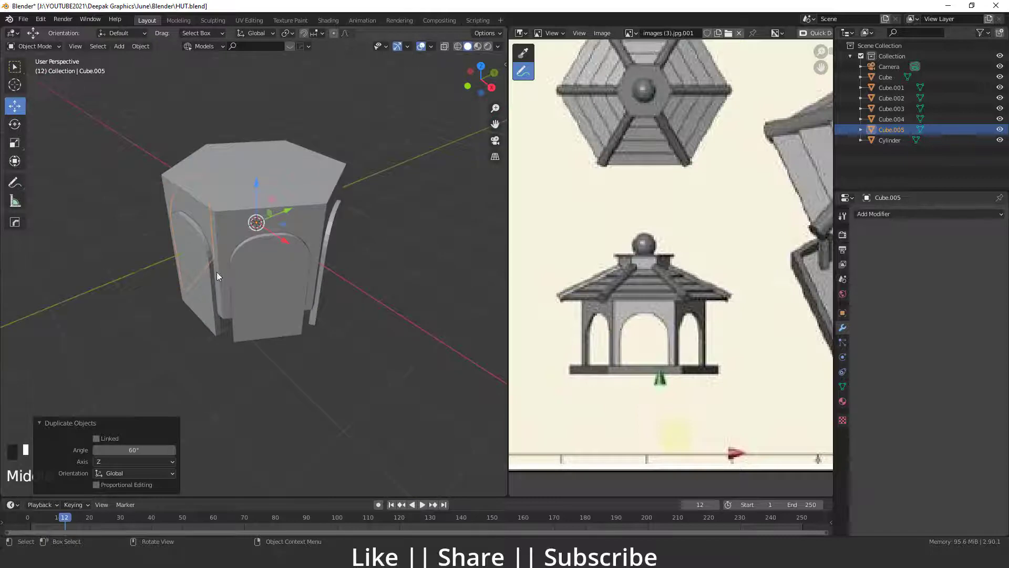
Step: Select all six arched blocks around the hexagonal body and join them into one object
{"action": "middle_click_drag", "start_coordinate": [218, 276], "coordinate": [246, 286]}
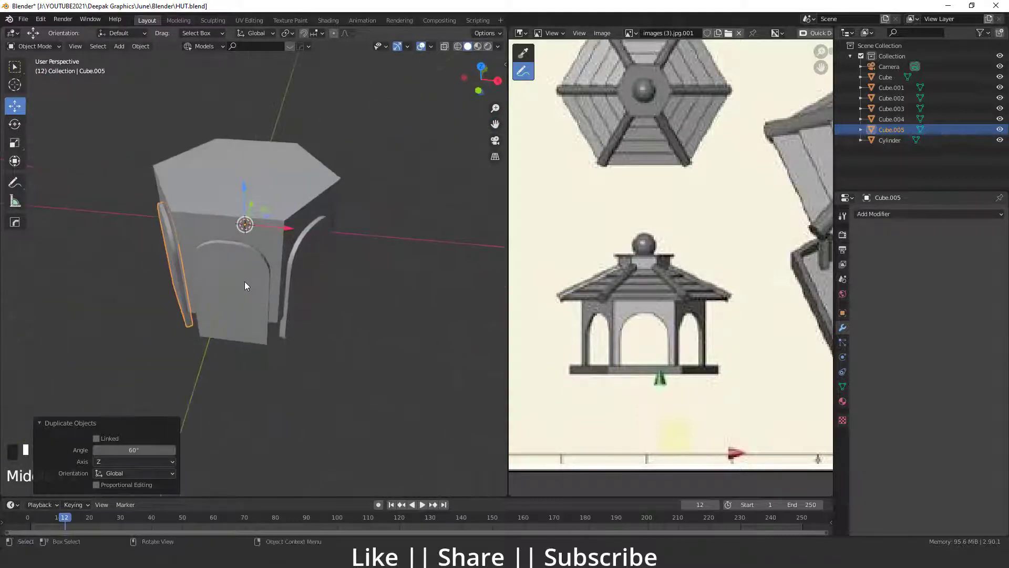
{"action": "left_click", "coordinate": [242, 279], "text": "shift"}
{"action": "left_click", "coordinate": [310, 265], "text": "shift"}
{"action": "middle_click_drag", "start_coordinate": [316, 265], "coordinate": [237, 287]}
{"action": "middle_click_drag", "start_coordinate": [368, 280], "coordinate": [213, 283], "text": "shift"}
{"action": "left_click", "coordinate": [234, 269], "text": "shift"}
{"action": "middle_click_drag", "start_coordinate": [231, 279], "coordinate": [307, 275], "text": "shift"}
{"action": "left_click", "coordinate": [281, 273], "text": "shift"}
{"action": "left_click", "coordinate": [349, 286], "text": "shift"}
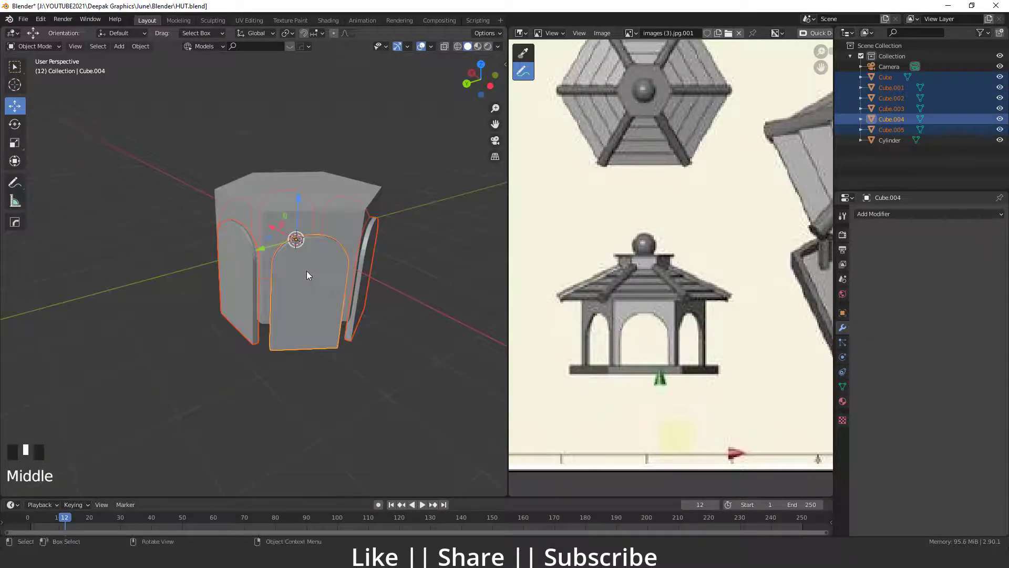
{"action": "key", "text": "ctrl+j"}
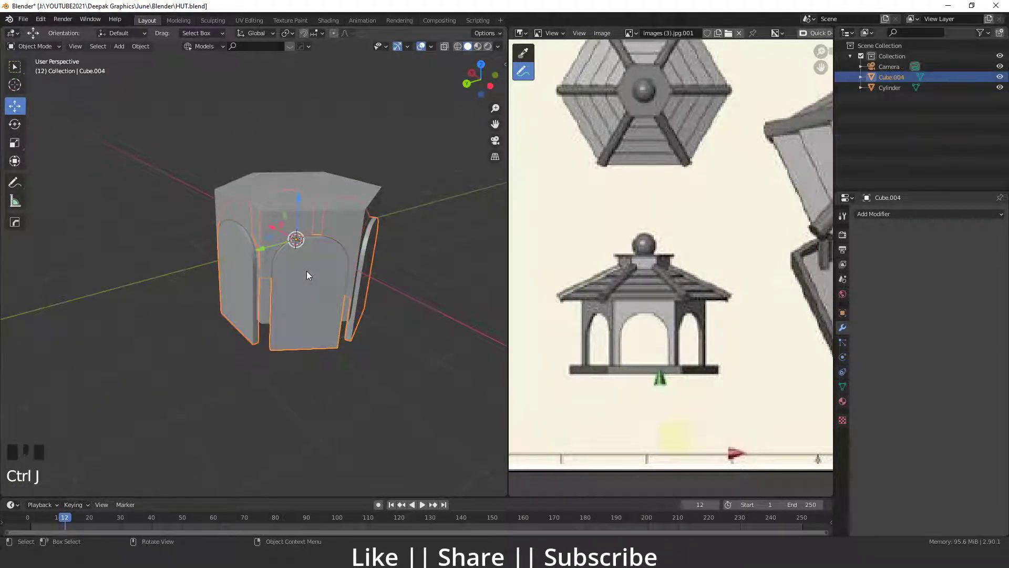
{"action": "middle_click_drag", "start_coordinate": [317, 297], "coordinate": [289, 287], "text": "shift"}
{"action": "left_click", "coordinate": [291, 303]}
{"action": "left_click", "coordinate": [288, 325]}
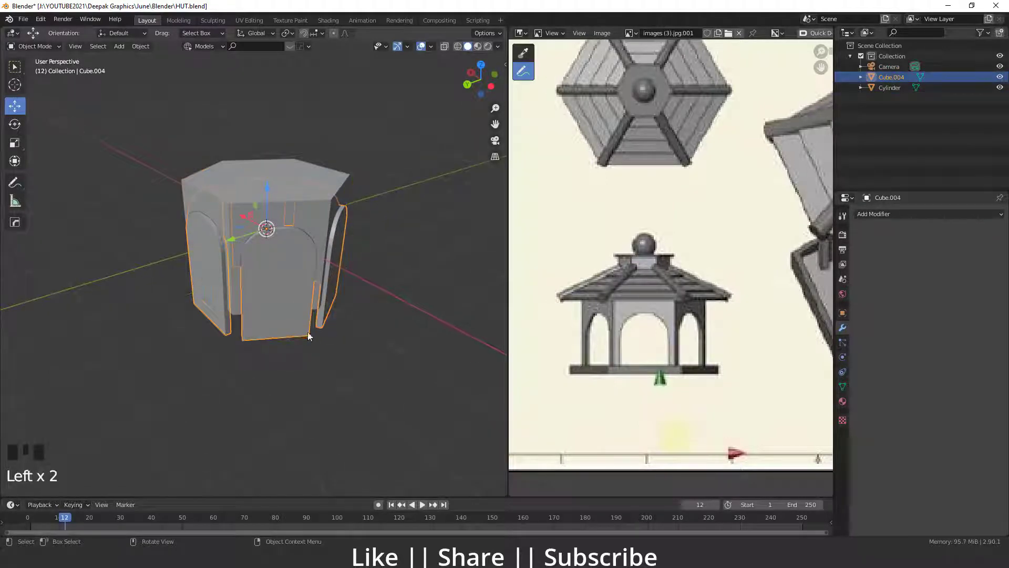
{"action": "key", "text": "g"}
{"action": "left_click", "coordinate": [295, 310]}
{"action": "middle_click_drag", "start_coordinate": [294, 310], "coordinate": [273, 300]}
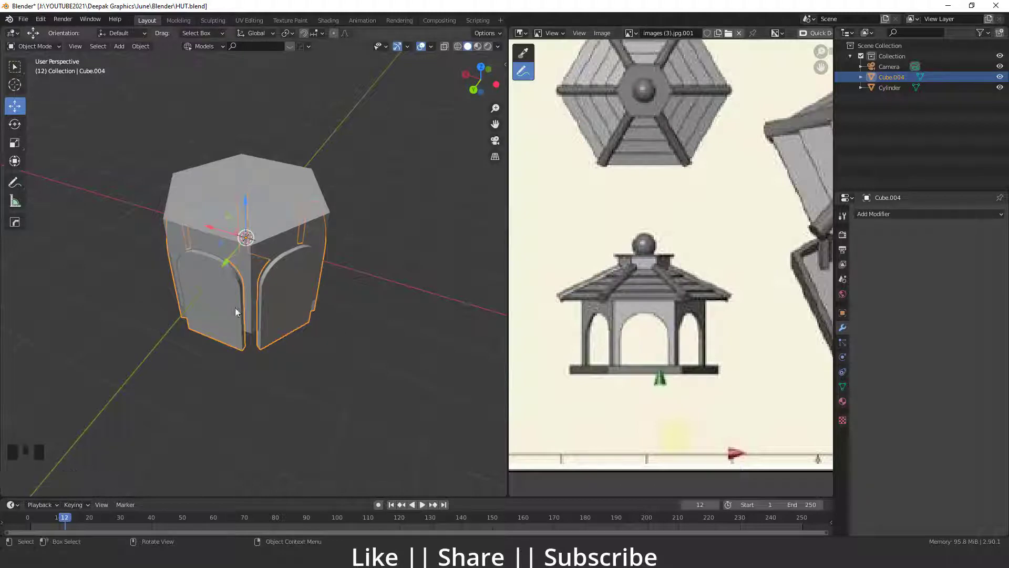
Step: Add a Boolean modifier set to Difference to the hexagonal cylinder, with the joined arched blocks as cutter, and apply it
{"action": "middle_click_drag", "start_coordinate": [235, 308], "coordinate": [289, 236], "text": "shift"}
{"action": "left_click", "coordinate": [289, 234]}
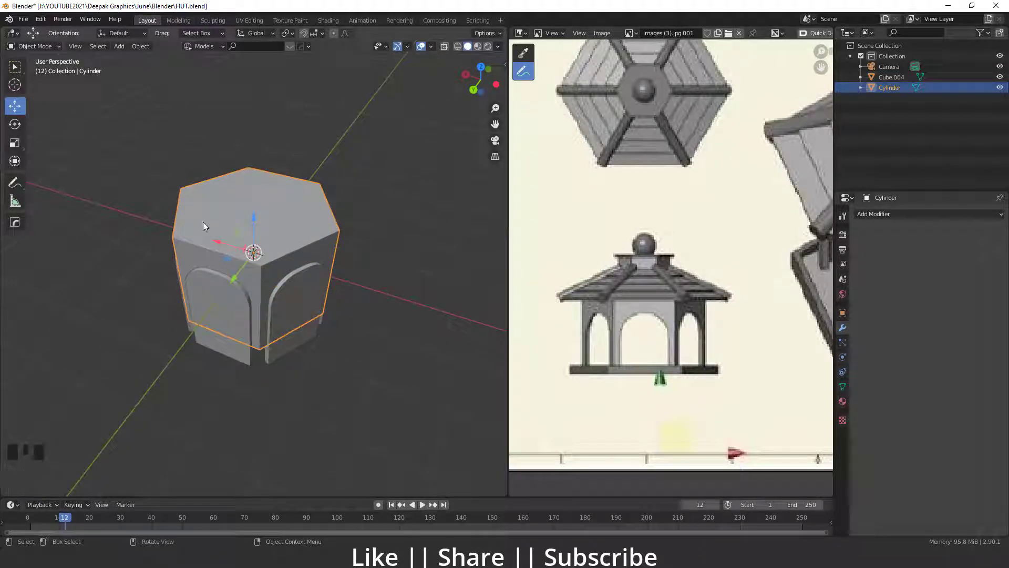
{"action": "left_click", "coordinate": [878, 216]}
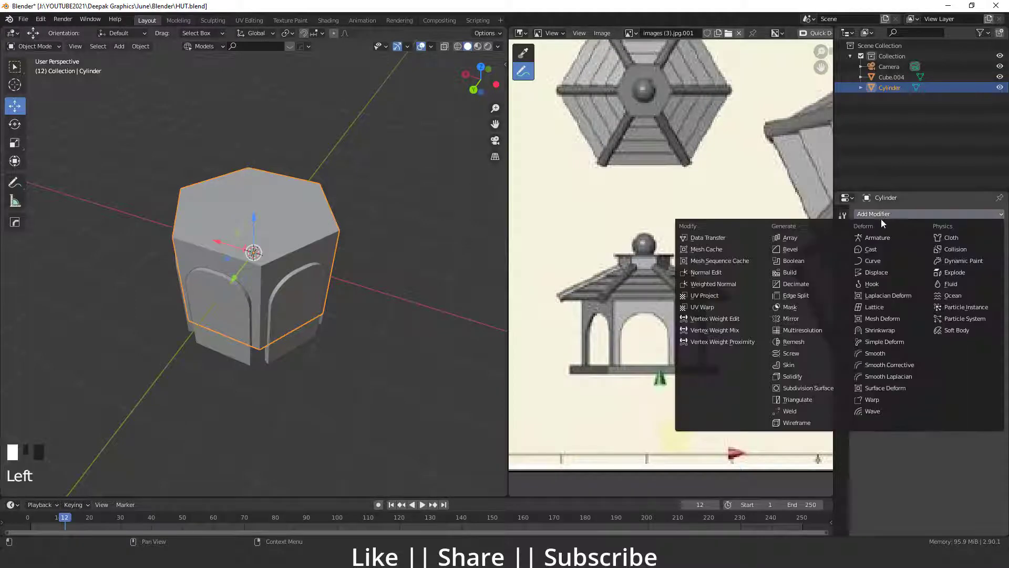
{"action": "left_click", "coordinate": [797, 262]}
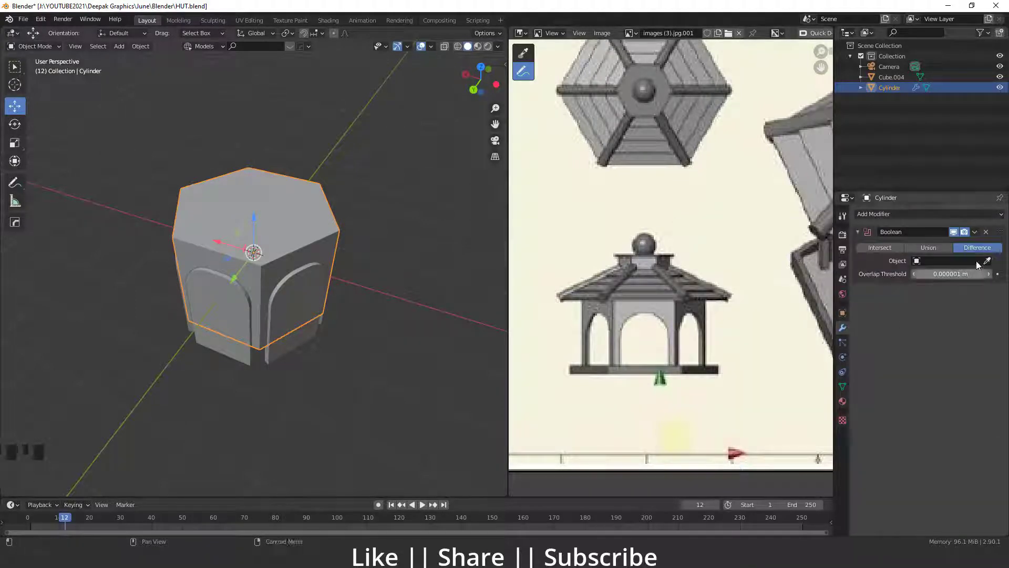
{"action": "left_click", "coordinate": [227, 288]}
{"action": "left_click", "coordinate": [973, 232]}
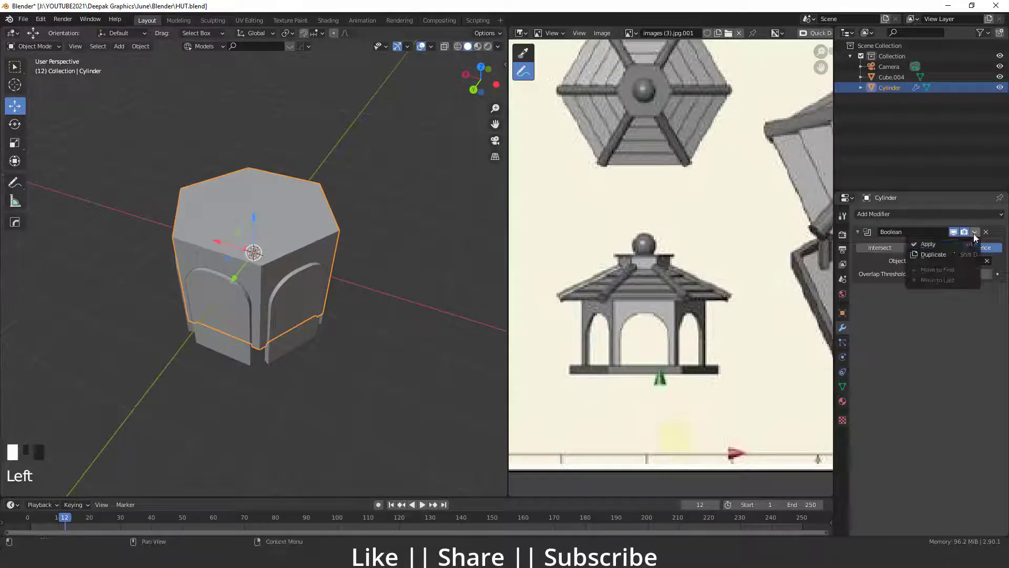
{"action": "left_click", "coordinate": [941, 246]}
Step: Delete the joined arched cutter object, leaving only the cut hexagonal body
{"action": "left_click", "coordinate": [240, 317]}
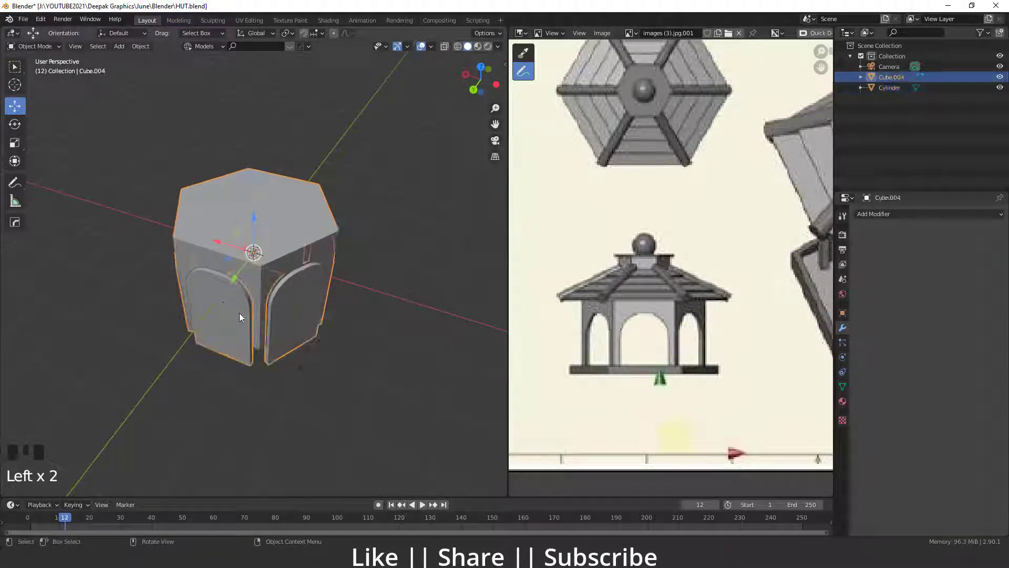
{"action": "key", "text": "Delete"}
{"action": "middle_click_drag", "start_coordinate": [250, 326], "coordinate": [262, 274]}
Step: In the hexagonal body's mesh, select the leftover faces filling the arches and delete them
{"action": "left_click", "coordinate": [277, 251]}
{"action": "key", "text": "Tab"}
{"action": "left_click", "coordinate": [264, 264]}
{"action": "left_click", "coordinate": [261, 273], "text": "shift"}
{"action": "middle_click_drag", "start_coordinate": [380, 277], "coordinate": [279, 275]}
{"action": "left_click", "coordinate": [334, 280], "text": "shift"}
{"action": "left_click", "coordinate": [278, 275], "text": "shift"}
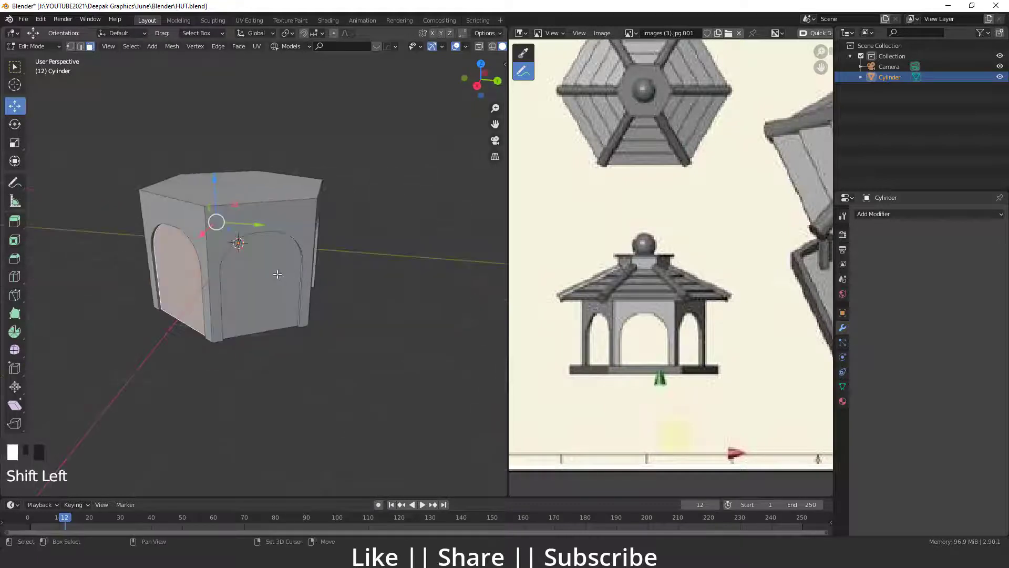
{"action": "middle_click_drag", "start_coordinate": [347, 274], "coordinate": [253, 300]}
{"action": "key", "text": "Delete"}
{"action": "left_click", "coordinate": [236, 286]}
Step: Delete the floor face of the hexagonal body so its underside is open
{"action": "key", "text": "Tab"}
{"action": "scroll", "coordinate": [234, 339], "scroll_direction": "up", "scroll_amount": 1}
{"action": "key", "text": "Tab"}
{"action": "left_click", "coordinate": [238, 316]}
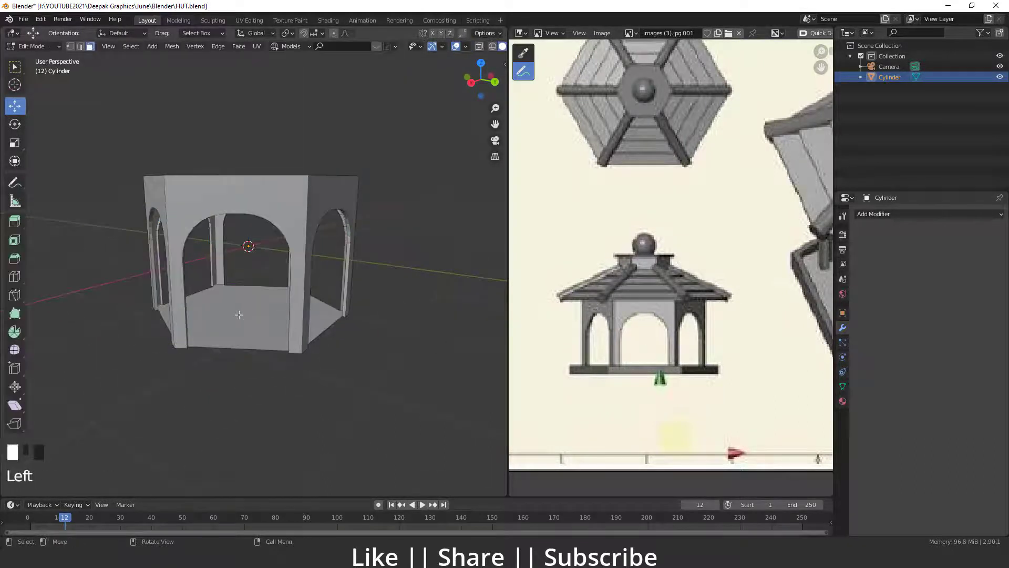
{"action": "middle_click_drag", "start_coordinate": [247, 346], "coordinate": [248, 352]}
{"action": "key", "text": "Delete"}
{"action": "left_click", "coordinate": [249, 352]}
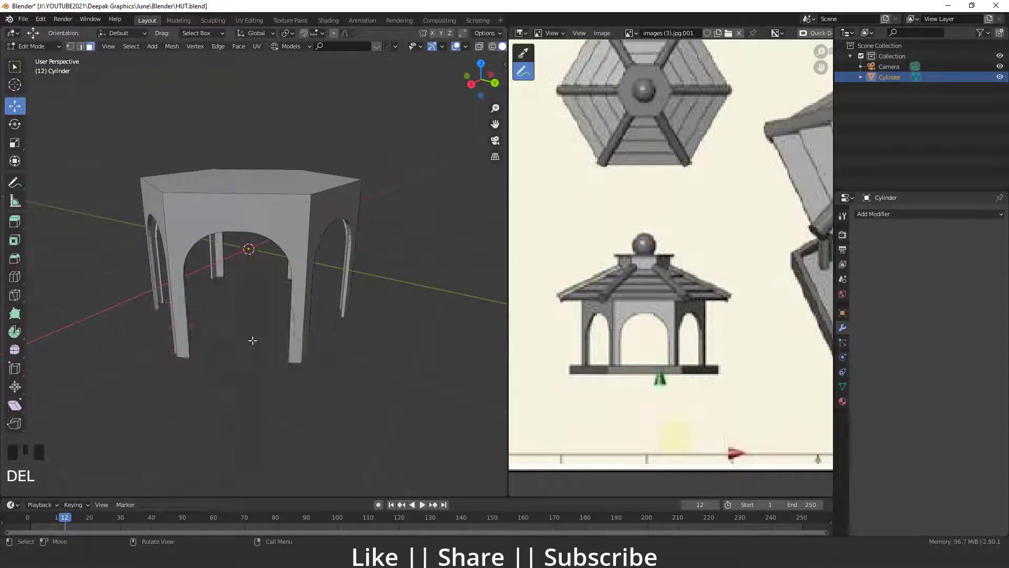
Step: Delete the top face of the hexagonal body, leaving only the arched walls
{"action": "key", "text": "Tab"}
{"action": "middle_click_drag", "start_coordinate": [246, 279], "coordinate": [245, 304], "text": "shift"}
{"action": "key", "text": "Tab"}
{"action": "left_click", "coordinate": [240, 206]}
{"action": "middle_click_drag", "start_coordinate": [246, 238], "coordinate": [252, 269]}
{"action": "key", "text": "Delete"}
{"action": "left_click", "coordinate": [252, 270]}
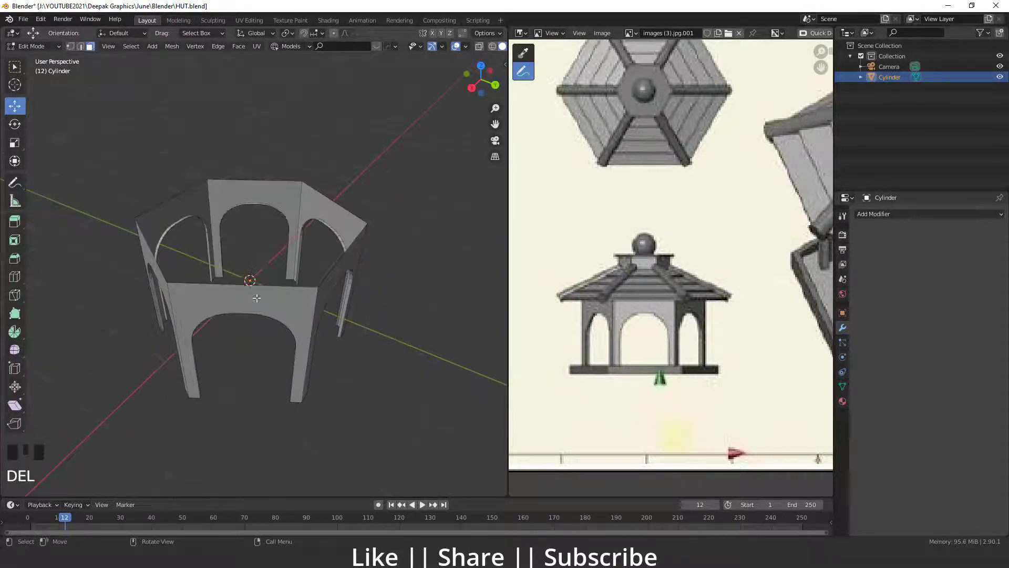
Step: Raise the arched hexagonal walls about 1.12 m along the Z axis
{"action": "key", "text": "Tab"}
{"action": "scroll", "coordinate": [237, 371], "scroll_direction": "down", "scroll_amount": 2}
{"action": "middle_click_drag", "start_coordinate": [237, 371], "coordinate": [249, 338]}
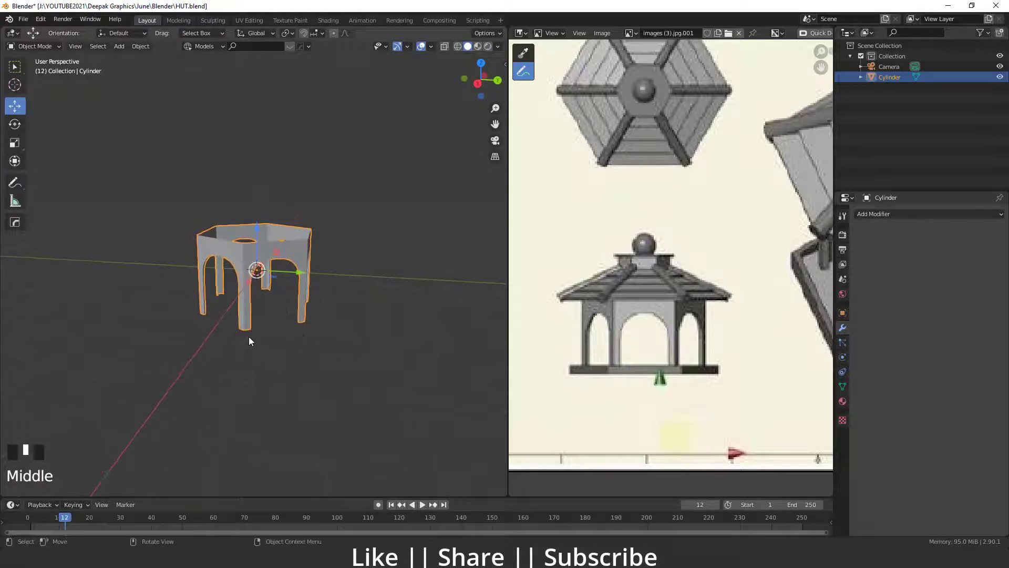
{"action": "key", "text": "grave"}
{"action": "left_click_drag", "start_coordinate": [267, 232], "coordinate": [268, 190]}
{"action": "middle_click_drag", "start_coordinate": [267, 209], "coordinate": [261, 281]}
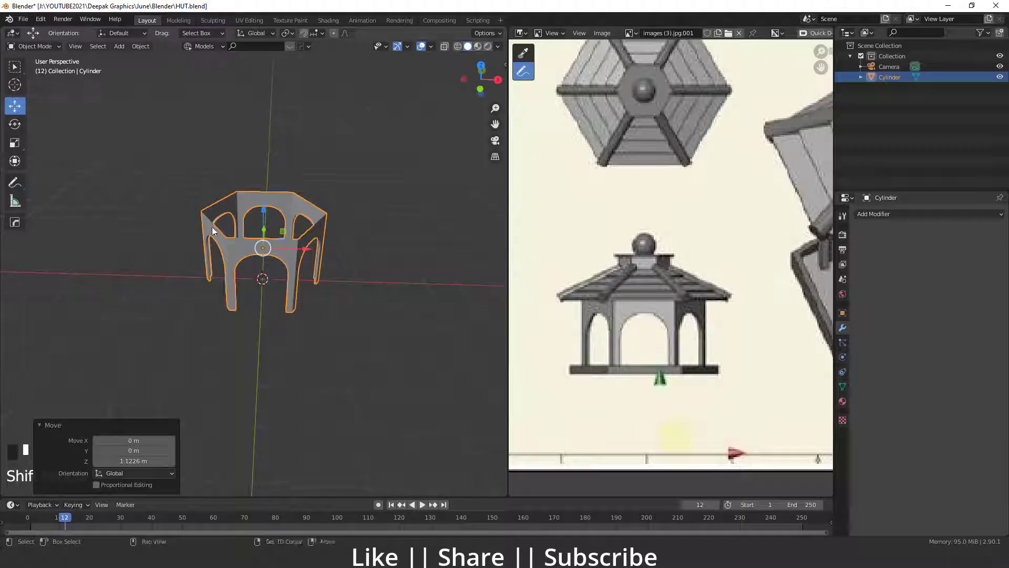
Step: Add a mesh cone with 6 vertices at the origin for the roof
{"action": "key", "text": "shift+a"}
{"action": "mouse_move", "coordinate": [203, 219]}
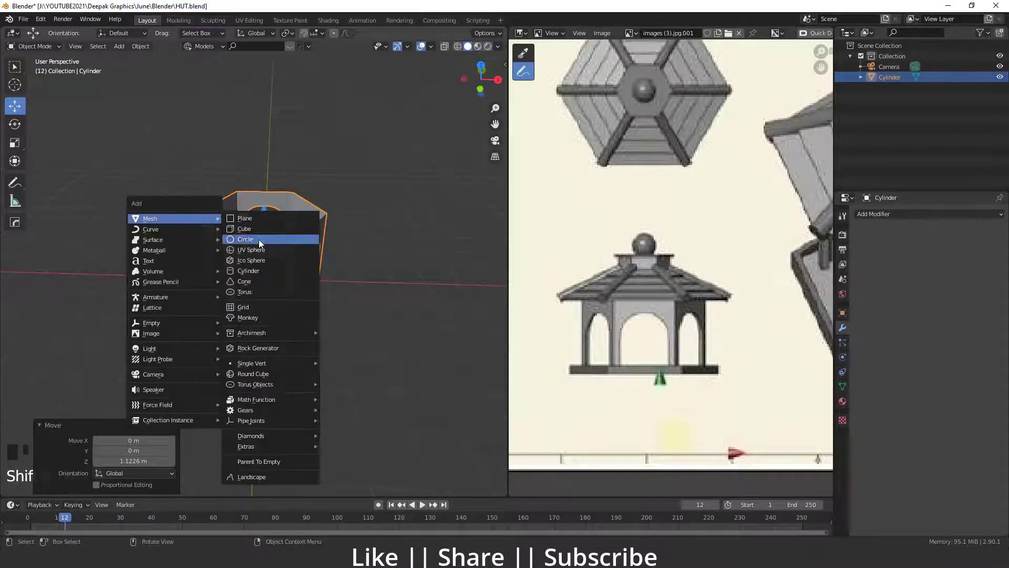
{"action": "left_click", "coordinate": [247, 282]}
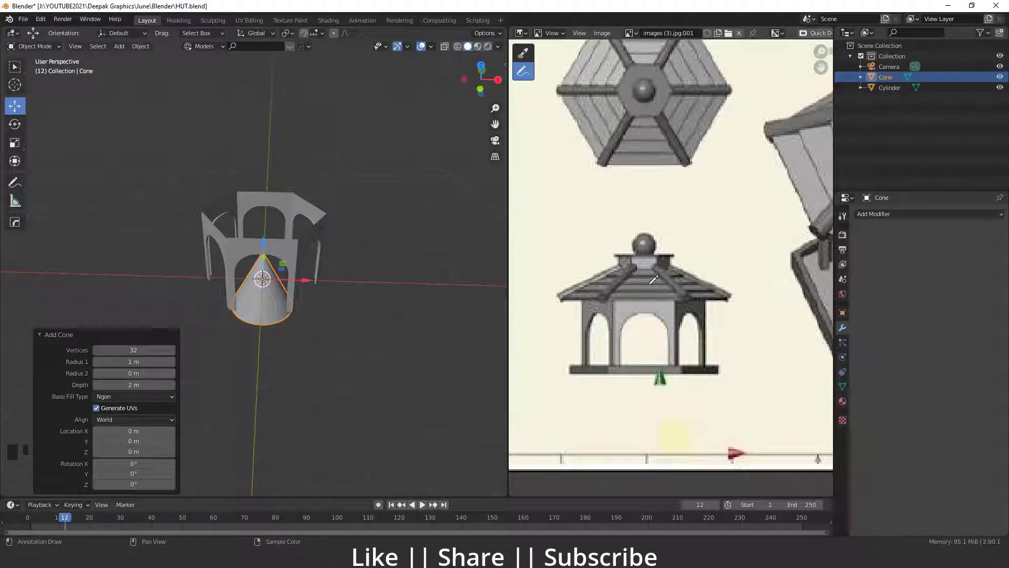
{"action": "left_click", "coordinate": [100, 349]}
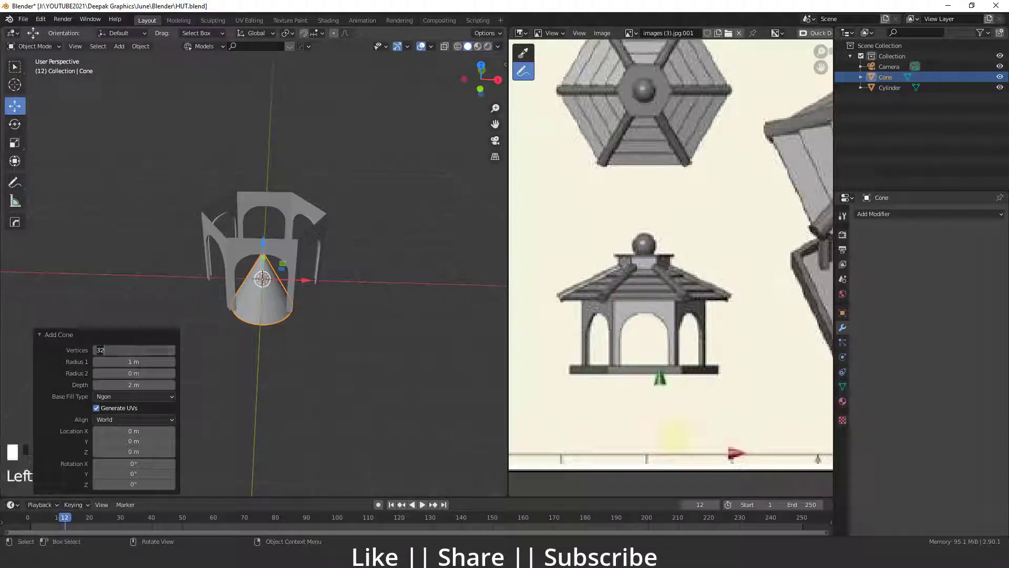
{"action": "key", "text": "Return"}
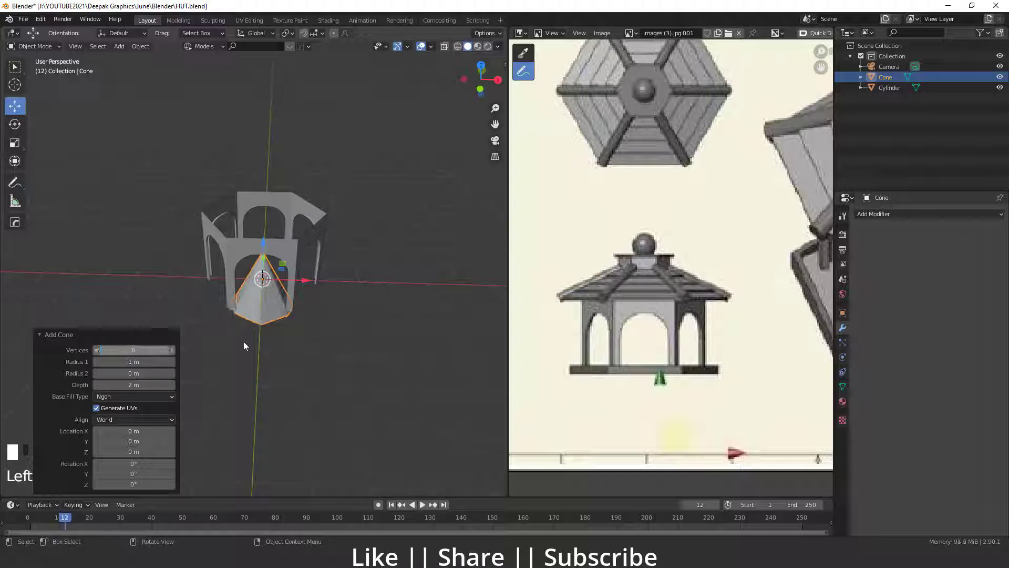
Step: In the top view, rotate the cone 30° about Z and scale it by about 1.88 to cover the walls
{"action": "key", "text": "grave"}
{"action": "left_click", "coordinate": [256, 217]}
{"action": "scroll", "coordinate": [259, 251], "scroll_direction": "up", "scroll_amount": 3}
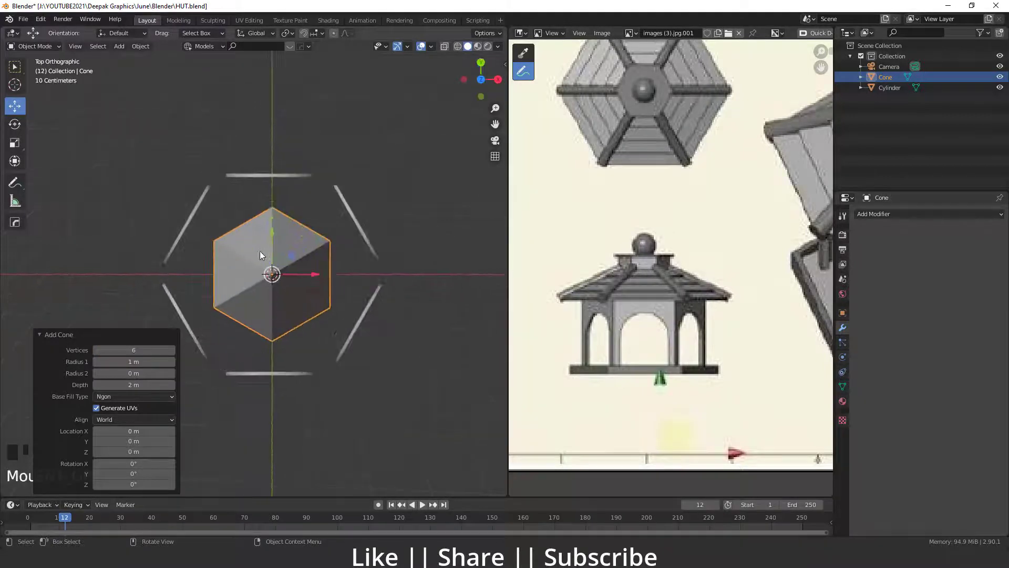
{"action": "left_click", "coordinate": [20, 122]}
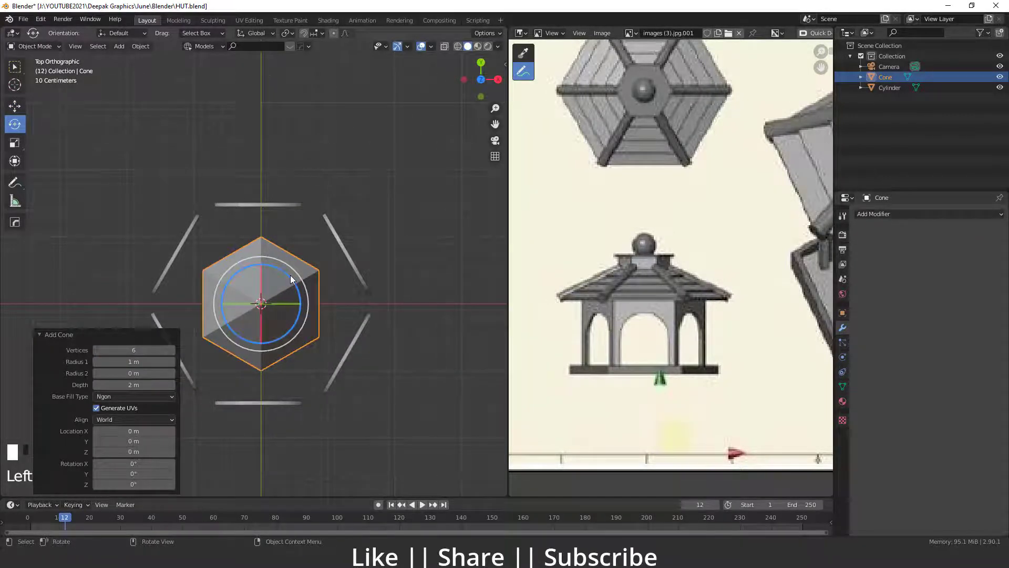
{"action": "left_click_drag", "start_coordinate": [292, 276], "coordinate": [274, 261]}
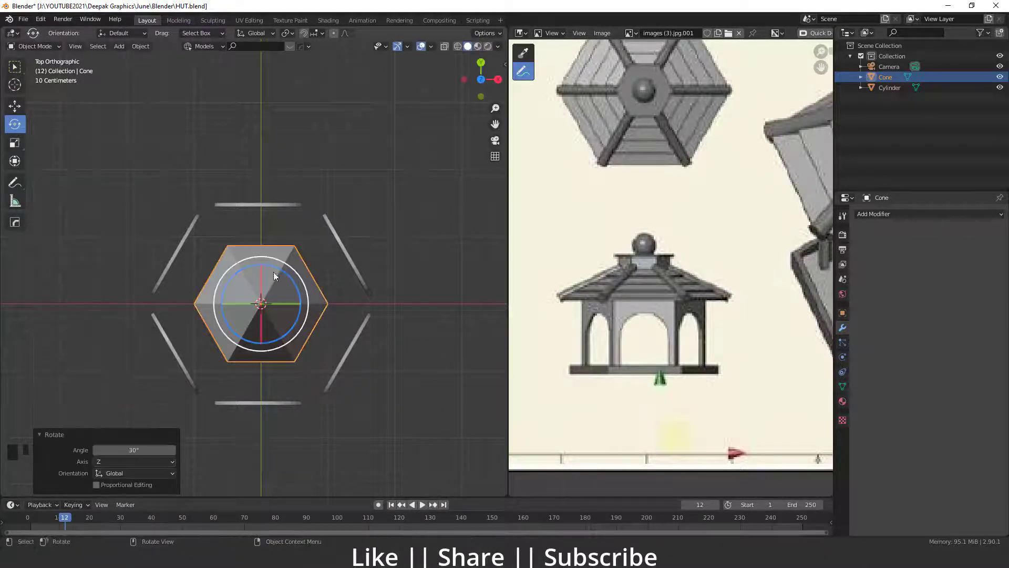
{"action": "key", "text": "s"}
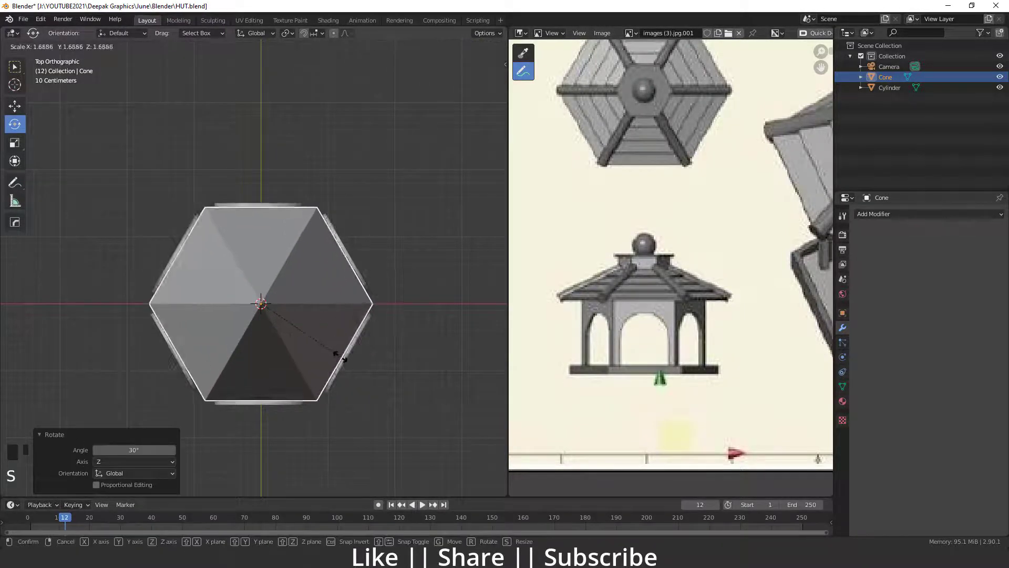
{"action": "left_click", "coordinate": [352, 362]}
{"action": "middle_click_drag", "start_coordinate": [352, 361], "coordinate": [279, 331]}
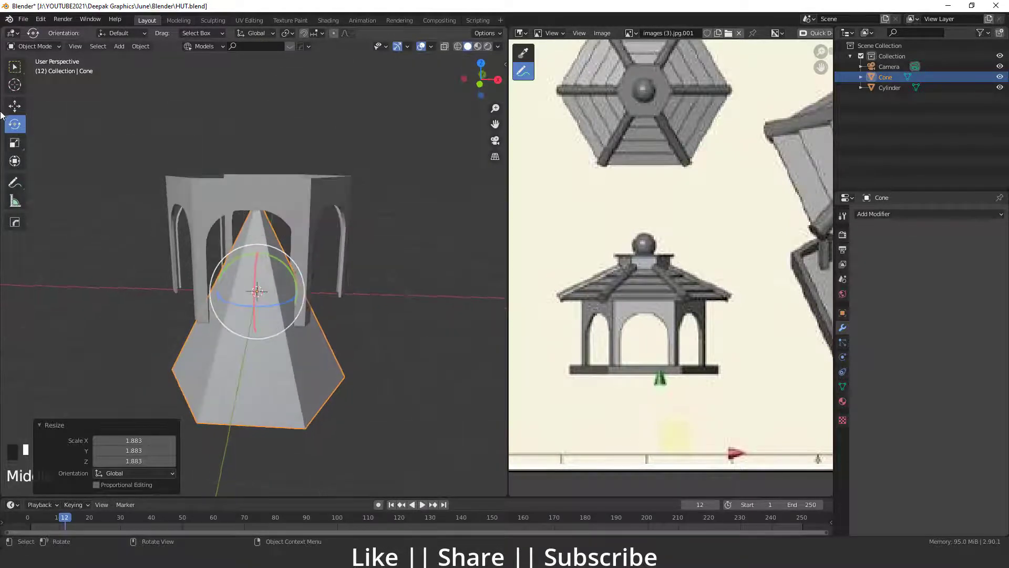
Step: Raise the cone about 2.8 m onto the wall tops and flatten it along Z into a shallow roof
{"action": "left_click", "coordinate": [15, 142]}
{"action": "left_click_drag", "start_coordinate": [257, 251], "coordinate": [258, 160]}
{"action": "left_click", "coordinate": [15, 106]}
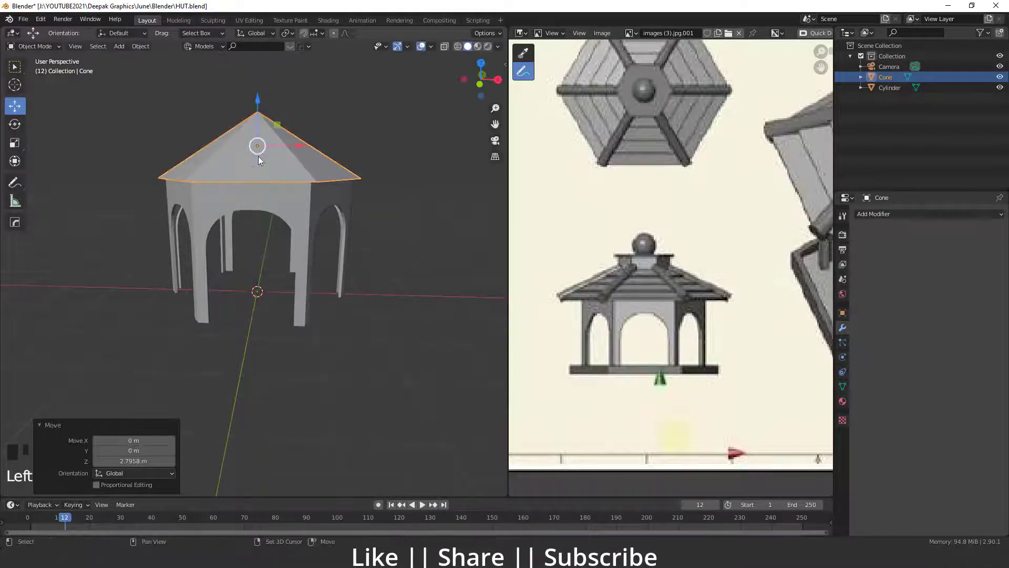
{"action": "middle_click_drag", "start_coordinate": [257, 156], "coordinate": [247, 195], "text": "shift"}
{"action": "left_click_drag", "start_coordinate": [245, 142], "coordinate": [246, 159]}
Step: Scale the cone roof uniformly and adjust its height so its eaves slightly overhang the walls
{"action": "key", "text": "s"}
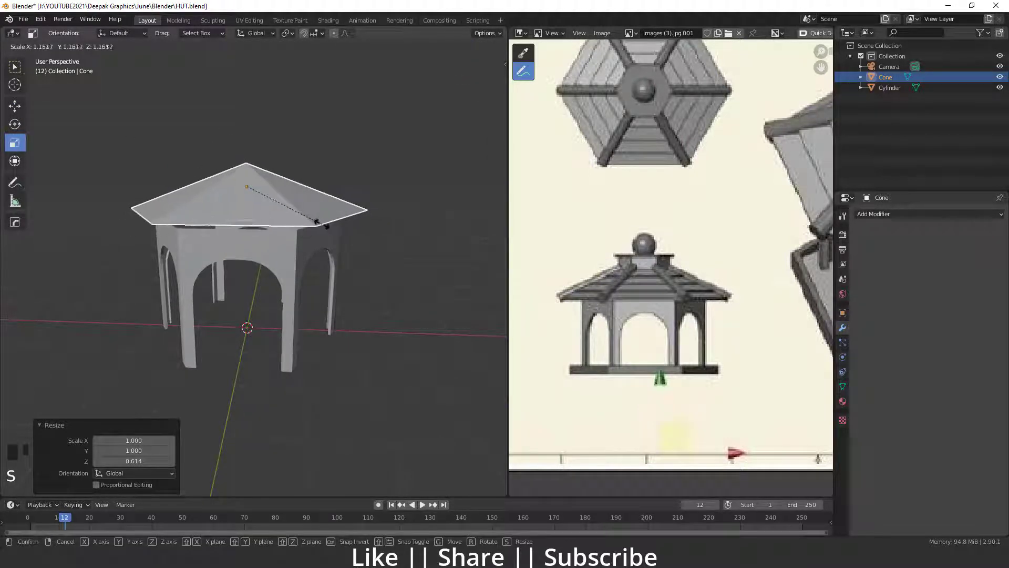
{"action": "left_click", "coordinate": [316, 218]}
{"action": "middle_click_drag", "start_coordinate": [278, 244], "coordinate": [271, 233]}
{"action": "key", "text": "w"}
{"action": "left_click_drag", "start_coordinate": [247, 139], "coordinate": [247, 146]}
{"action": "mouse_move", "coordinate": [261, 247]}
{"action": "middle_mouse_down"}
{"action": "mouse_move", "coordinate": [250, 220]}
{"action": "mouse_move", "coordinate": [264, 239]}
{"action": "middle_mouse_up"}
{"action": "key", "text": "s"}
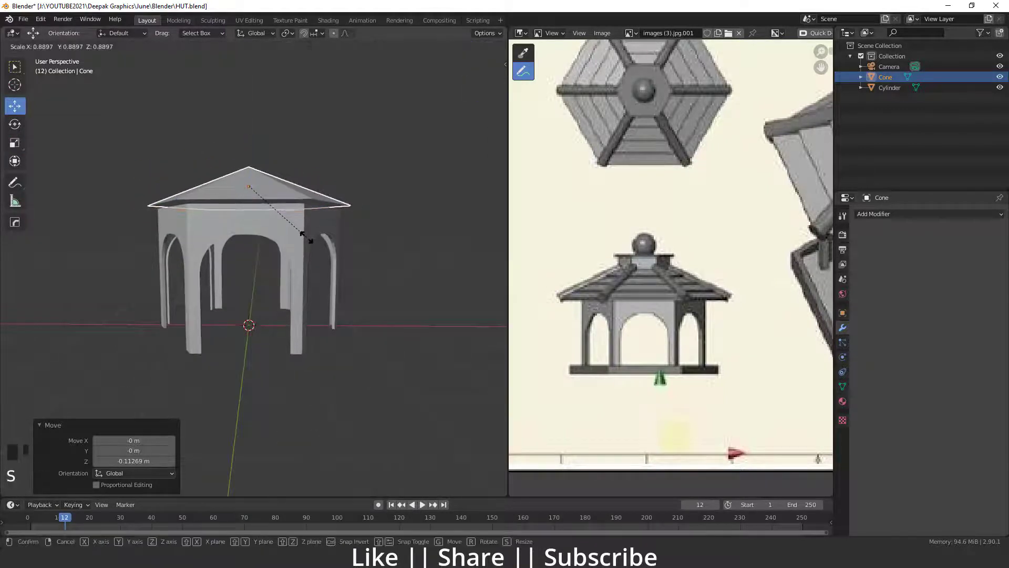
{"action": "left_click", "coordinate": [305, 236]}
{"action": "left_click_drag", "start_coordinate": [248, 143], "coordinate": [248, 146]}
{"action": "middle_click_drag", "start_coordinate": [248, 187], "coordinate": [246, 200]}
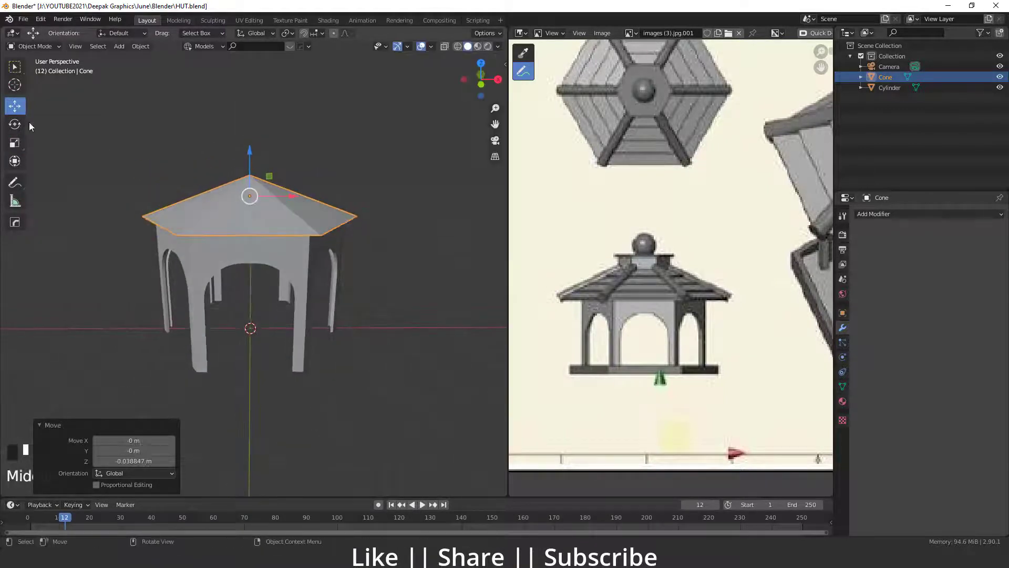
Step: Flatten the cone roof a little more along Z and delete its base face
{"action": "left_click", "coordinate": [15, 144]}
{"action": "left_click_drag", "start_coordinate": [250, 152], "coordinate": [251, 162]}
{"action": "middle_click_drag", "start_coordinate": [251, 162], "coordinate": [250, 230]}
{"action": "key", "text": "Tab"}
{"action": "left_click", "coordinate": [267, 223]}
{"action": "key", "text": "Delete"}
{"action": "left_click", "coordinate": [268, 271]}
{"action": "key", "text": "Tab"}
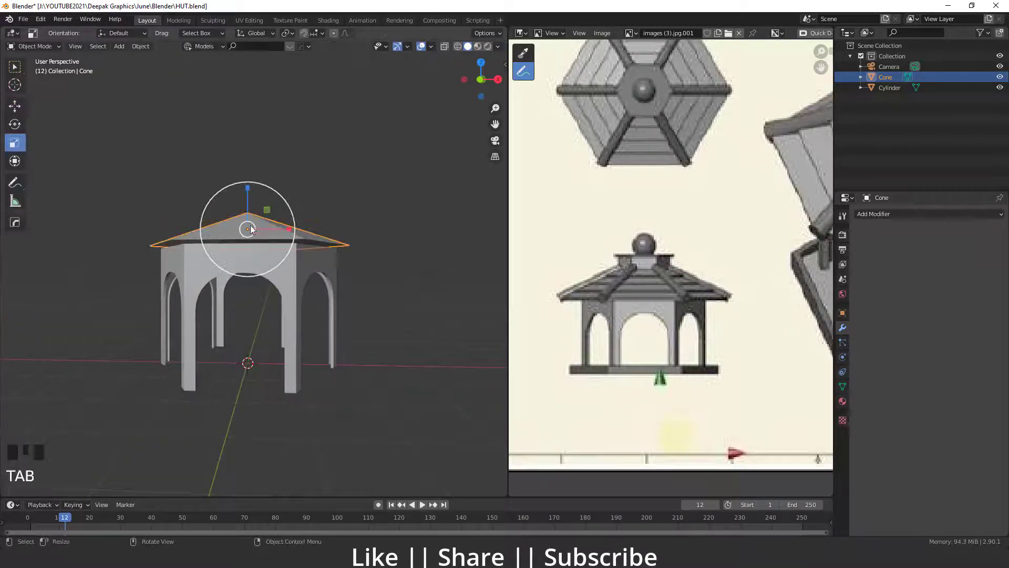
Step: Lower the cone roof about 0.09 m so it rests on the walls
{"action": "key", "text": "w"}
{"action": "mouse_move", "coordinate": [248, 188]}
{"action": "left_mouse_down"}
{"action": "mouse_move", "coordinate": [248, 175]}
{"action": "mouse_move", "coordinate": [249, 194]}
{"action": "left_mouse_up"}
{"action": "middle_click_drag", "start_coordinate": [242, 231], "coordinate": [244, 252]}
{"action": "scroll", "coordinate": [244, 220], "scroll_direction": "up", "scroll_amount": 1}
Step: Add a Solidify modifier to the cone roof with a thickness of 0.03 m
{"action": "left_click", "coordinate": [906, 215]}
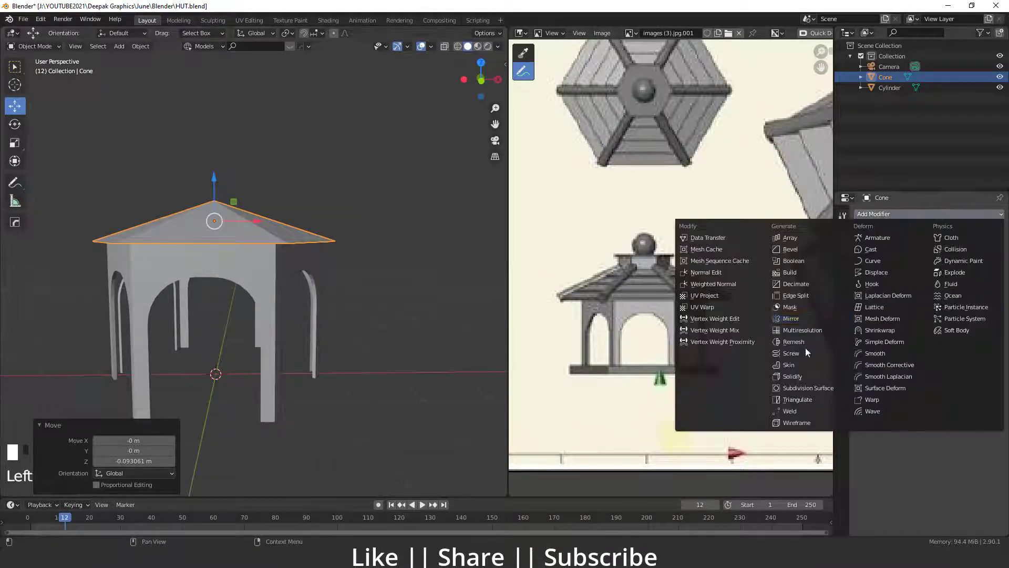
{"action": "left_click", "coordinate": [791, 376]}
{"action": "scroll", "coordinate": [321, 316], "scroll_direction": "up", "scroll_amount": 5}
{"action": "middle_click_drag", "start_coordinate": [321, 315], "coordinate": [288, 222], "text": "shift"}
{"action": "left_click_drag", "start_coordinate": [933, 260], "coordinate": [952, 260]}
Step: Apply the scale transform to the cone roof
{"action": "middle_click_drag", "start_coordinate": [316, 247], "coordinate": [303, 173]}
{"action": "key", "text": "ctrl+a"}
{"action": "left_click", "coordinate": [279, 169]}
{"action": "scroll", "coordinate": [303, 208], "scroll_direction": "down", "scroll_amount": 2}
{"action": "middle_click_drag", "start_coordinate": [235, 213], "coordinate": [207, 252], "text": "shift"}
{"action": "scroll", "coordinate": [258, 290], "scroll_direction": "down", "scroll_amount": 2}
{"action": "scroll", "coordinate": [203, 258], "scroll_direction": "up", "scroll_amount": 4}
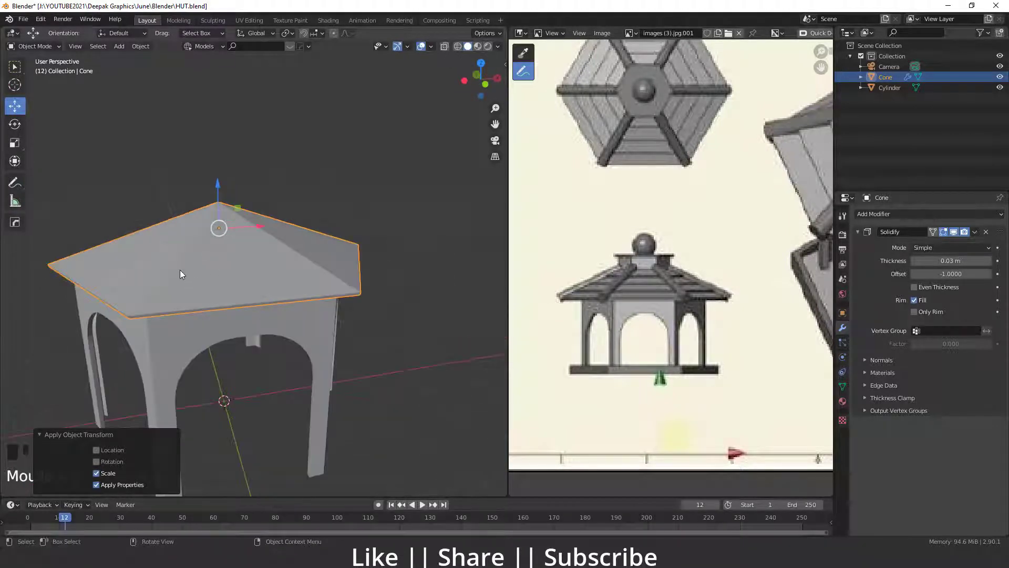
Step: Duplicate the cone roof about 0.17 m upward and scale the copy down for a second plank layer
{"action": "key", "text": "shift+d"}
{"action": "key", "text": "z"}
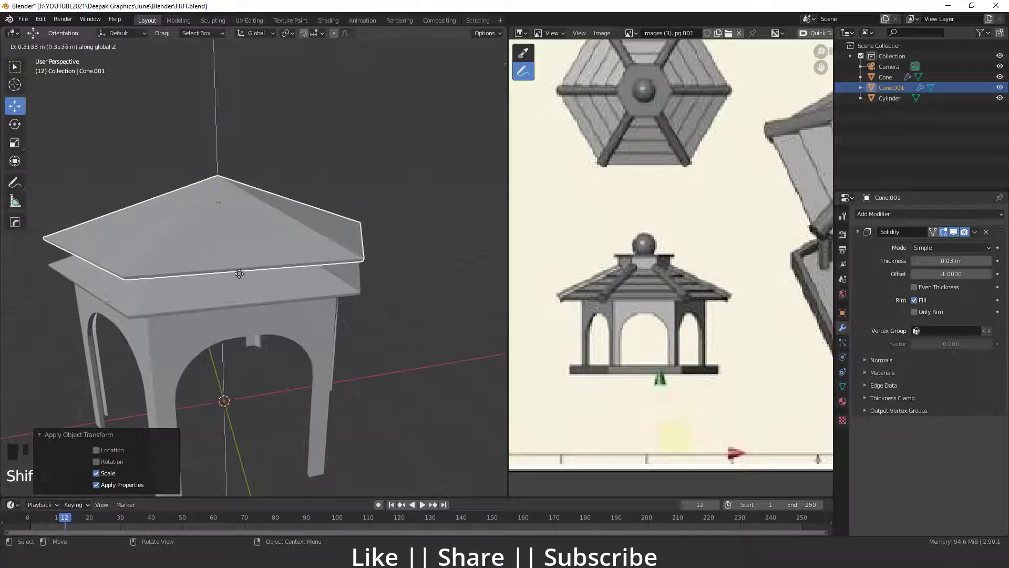
{"action": "left_click", "coordinate": [239, 283]}
{"action": "key", "text": "s"}
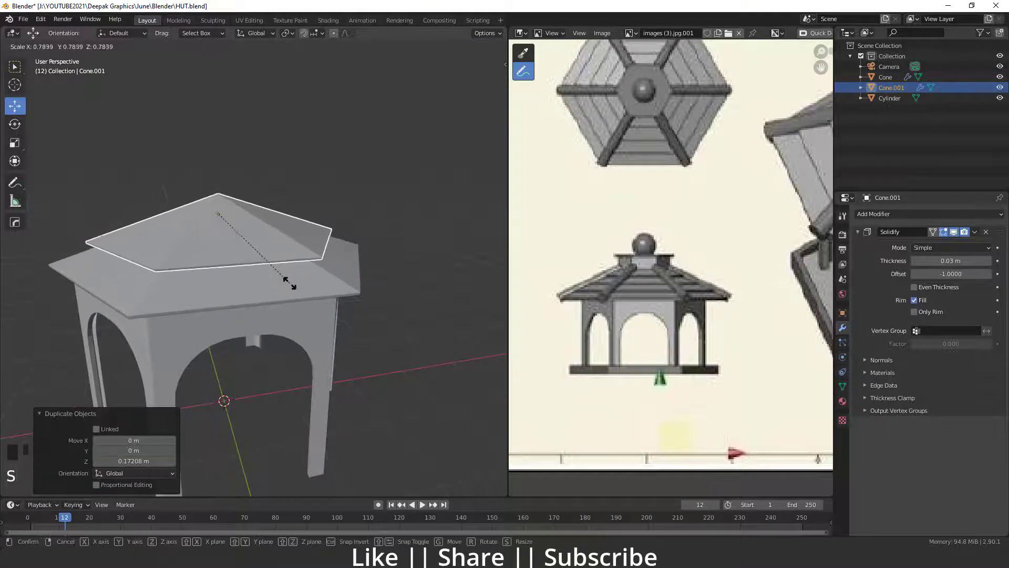
{"action": "left_click", "coordinate": [236, 193]}
Step: Lower the second roof layer about 0.09 m and fine-tune its scale so it overlaps the bottom layer
{"action": "key", "text": "g"}
{"action": "key", "text": "z"}
{"action": "left_click", "coordinate": [290, 231]}
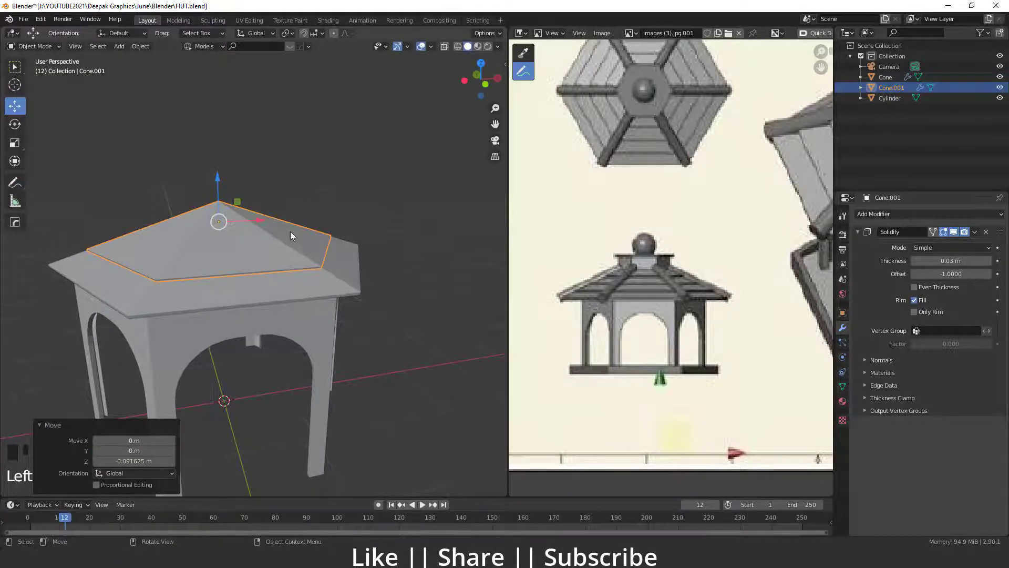
{"action": "key", "text": "s"}
{"action": "left_click", "coordinate": [293, 234]}
{"action": "middle_click_drag", "start_coordinate": [292, 258], "coordinate": [251, 219]}
{"action": "middle_click_drag", "start_coordinate": [234, 270], "coordinate": [256, 265], "text": "shift"}
Step: Duplicate the second roof layer upward, scale the copy by about 0.73 and lower it onto the layer below
{"action": "key", "text": "shift+d"}
{"action": "key", "text": "z"}
{"action": "left_click", "coordinate": [263, 258]}
{"action": "key", "text": "s"}
{"action": "left_click", "coordinate": [266, 250]}
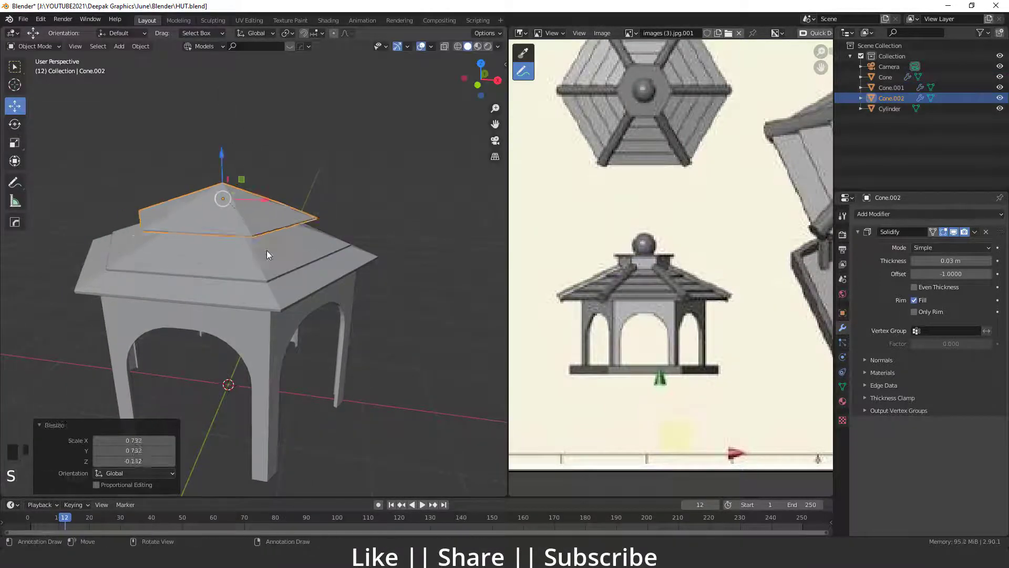
{"action": "key", "text": "g"}
{"action": "key", "text": "z"}
{"action": "left_click", "coordinate": [267, 263]}
Step: Stack two more progressively smaller duplicates of the roof layer toward the peak, then clear the selection
{"action": "key", "text": "shift+d"}
{"action": "key", "text": "z"}
{"action": "left_click", "coordinate": [247, 253]}
{"action": "left_click", "coordinate": [225, 237], "text": "shift"}
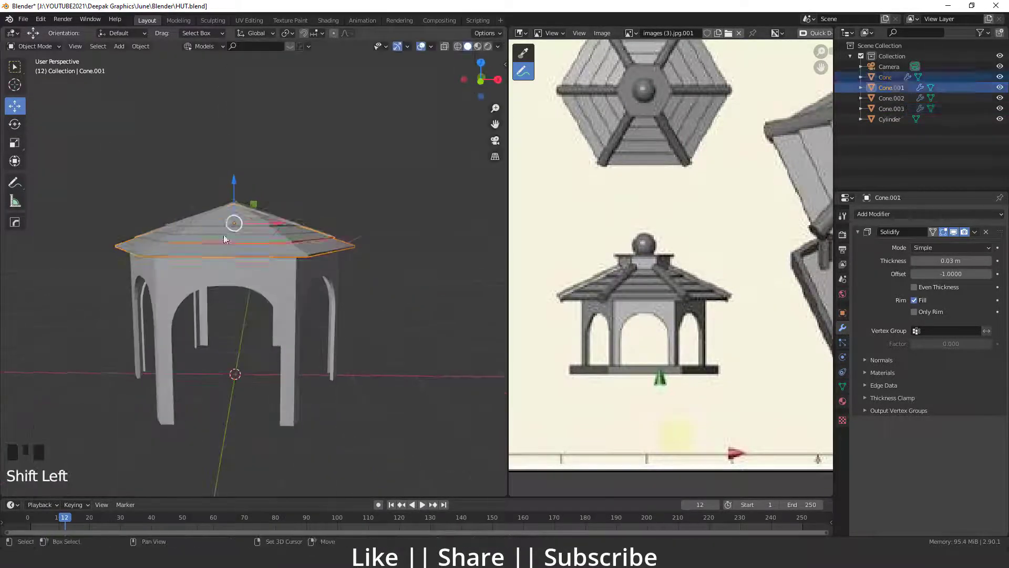
{"action": "left_click", "coordinate": [336, 179]}
Step: Mark the ridge beam and central hub on the top-view reference drawing with an annotation stroke
{"action": "middle_click_drag", "start_coordinate": [247, 252], "coordinate": [268, 285]}
{"action": "middle_click_drag", "start_coordinate": [697, 273], "coordinate": [677, 304], "text": "shift"}
{"action": "middle_click_drag", "start_coordinate": [640, 98], "coordinate": [626, 155], "text": "shift"}
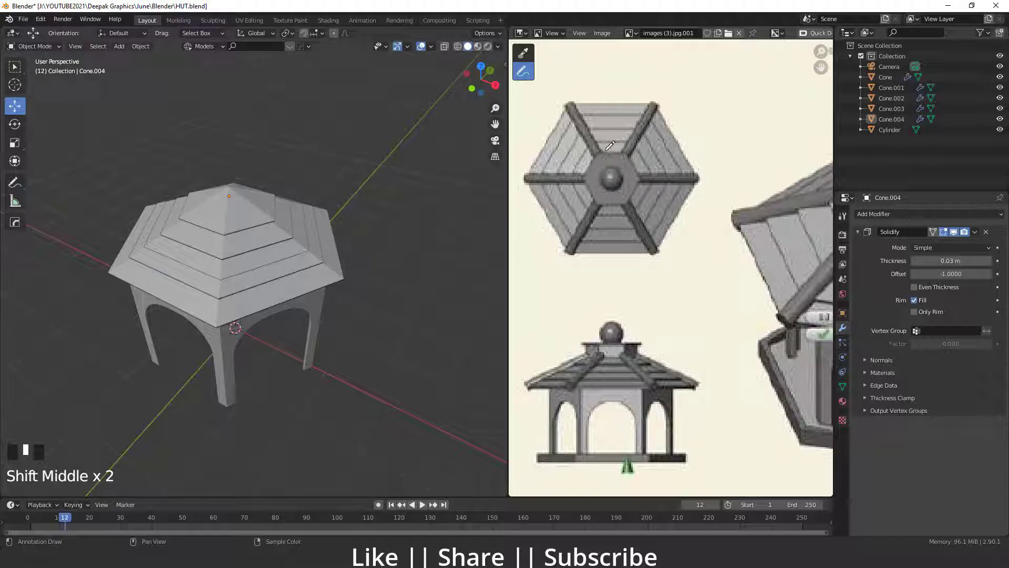
{"action": "left_click_drag", "start_coordinate": [646, 110], "coordinate": [646, 110]}
Step: In the top view, add a cylinder with 6 vertices and rotate it -30° about Z to match the roof
{"action": "middle_click_drag", "start_coordinate": [239, 203], "coordinate": [276, 213], "text": "shift"}
{"action": "key", "text": "grave"}
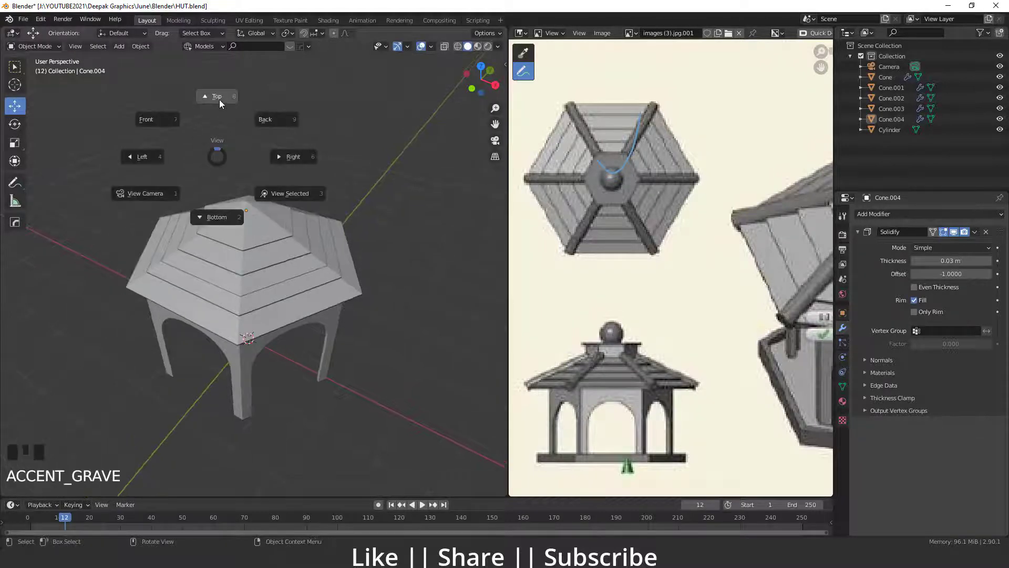
{"action": "key", "text": "shift+a"}
{"action": "mouse_move", "coordinate": [229, 263]}
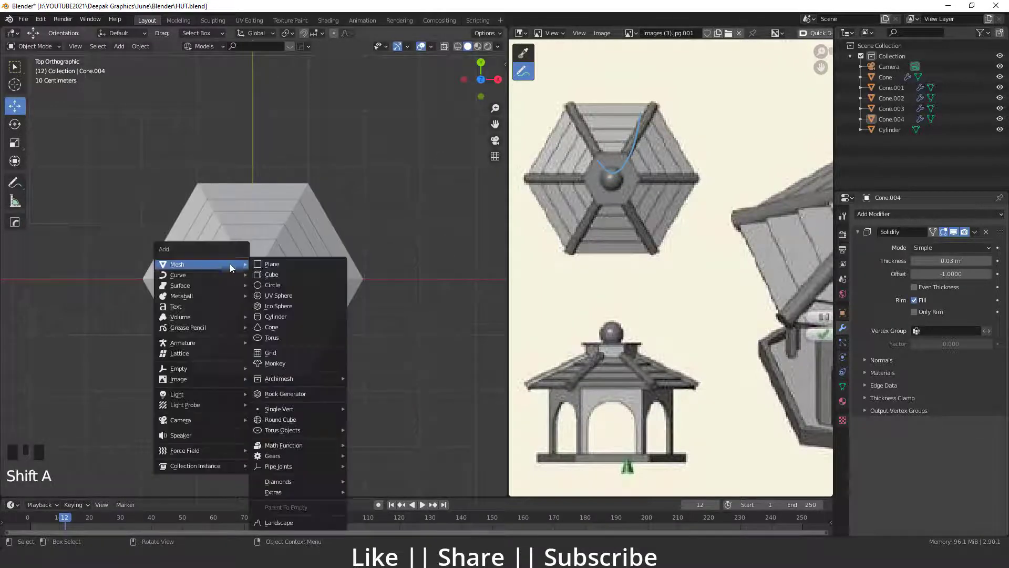
{"action": "left_click", "coordinate": [282, 316]}
{"action": "left_click", "coordinate": [14, 128]}
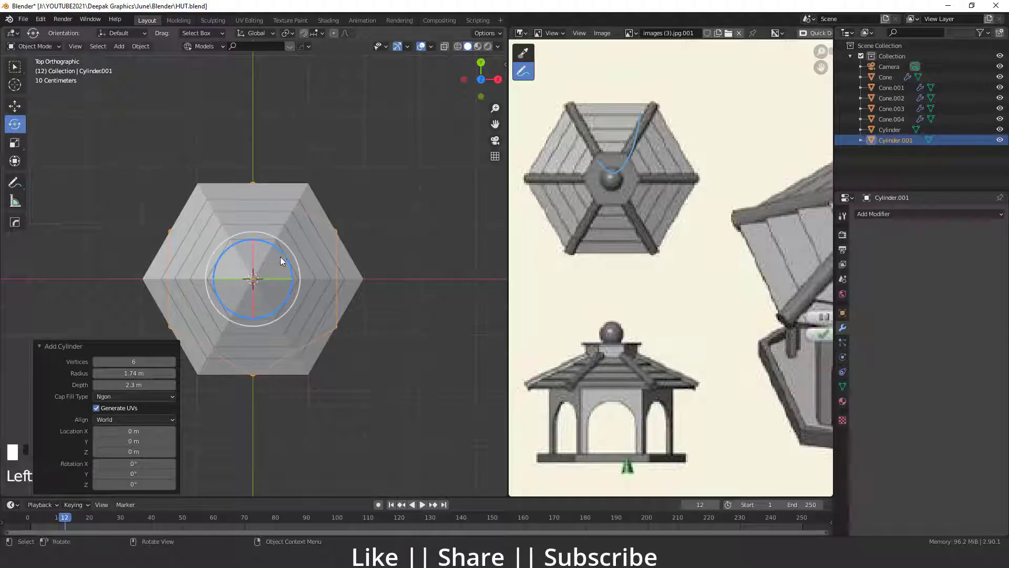
{"action": "left_click_drag", "start_coordinate": [283, 256], "coordinate": [291, 270]}
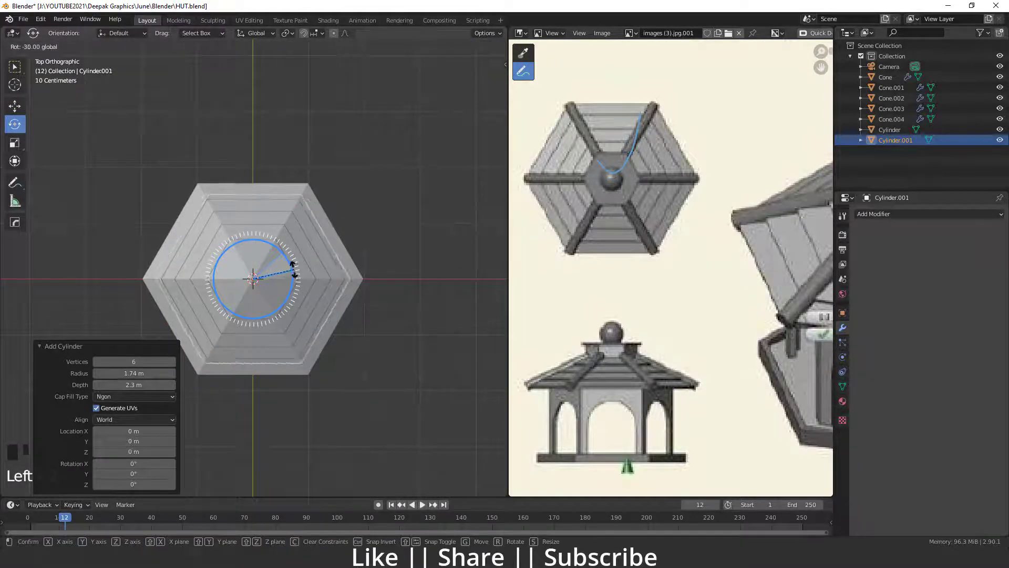
Step: Scale the new six-sided cylinder down and raise it about 3.17 m above the roof peak
{"action": "middle_click_drag", "start_coordinate": [291, 270], "coordinate": [284, 315]}
{"action": "key", "text": "s"}
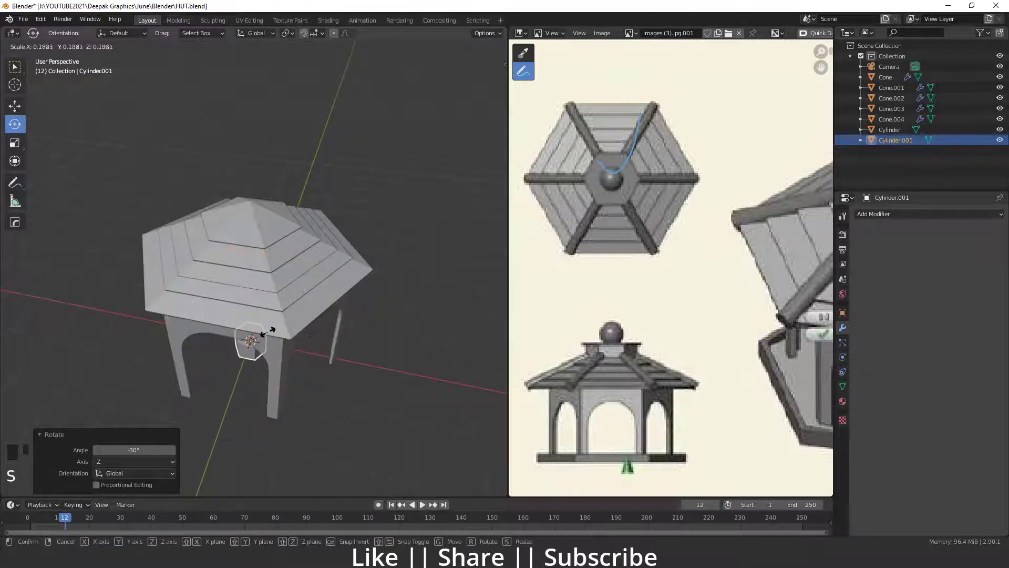
{"action": "left_click", "coordinate": [263, 356]}
{"action": "key", "text": "w"}
{"action": "left_click_drag", "start_coordinate": [249, 311], "coordinate": [247, 168]}
{"action": "middle_click_drag", "start_coordinate": [264, 239], "coordinate": [275, 210]}
Step: Widen the hexagonal cap above the peak, flatten it along Z and scale it by a further 1.114
{"action": "key", "text": "s"}
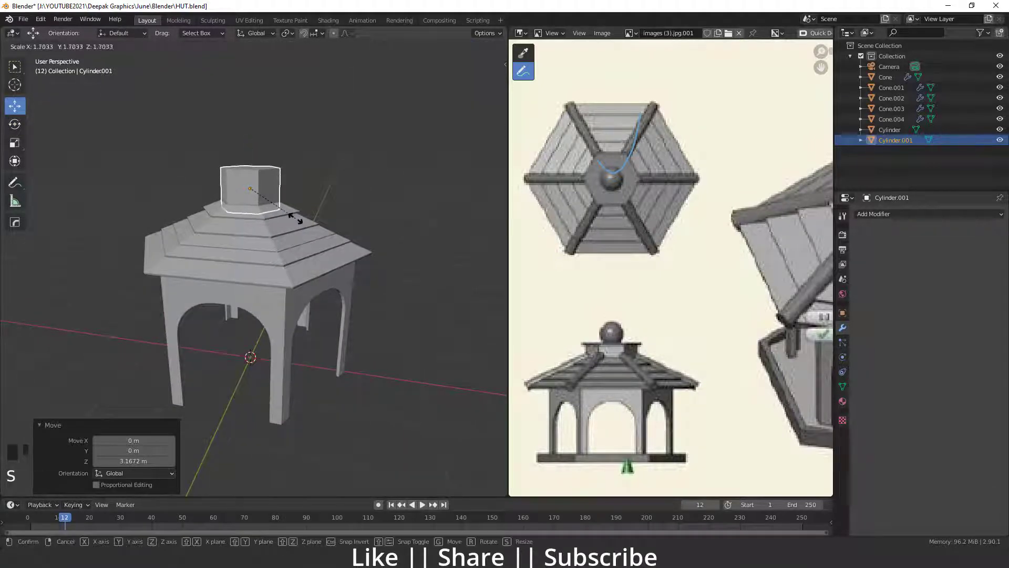
{"action": "left_click", "coordinate": [15, 143]}
{"action": "left_click_drag", "start_coordinate": [251, 143], "coordinate": [252, 162]}
{"action": "key", "text": "s"}
{"action": "left_click", "coordinate": [291, 214]}
{"action": "middle_click_drag", "start_coordinate": [292, 213], "coordinate": [268, 203]}
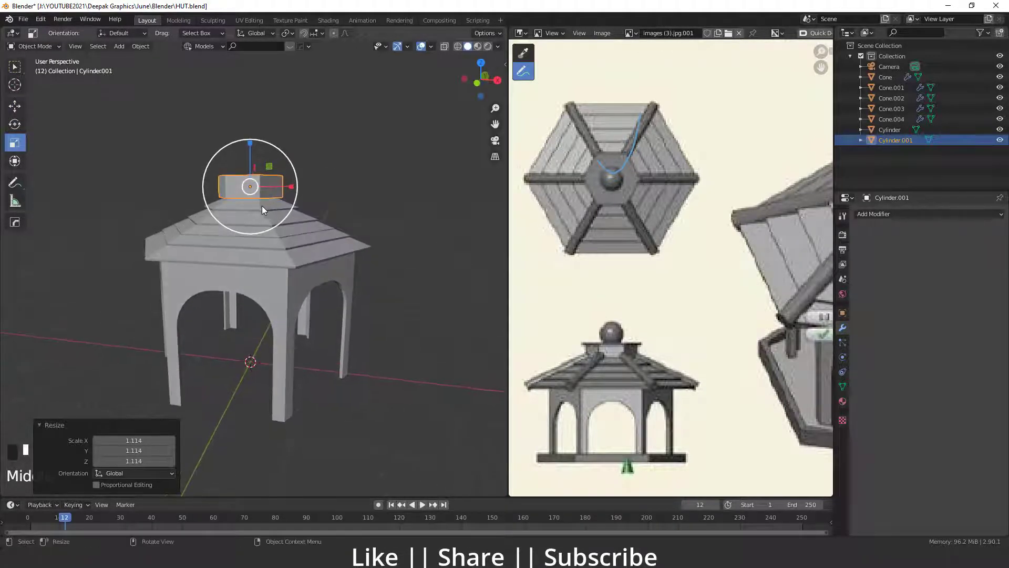
Step: Lower the hexagonal cap slightly along Z so it sits on the roof peak
{"action": "key", "text": "w"}
{"action": "left_click_drag", "start_coordinate": [250, 142], "coordinate": [253, 149]}
{"action": "left_click", "coordinate": [279, 164]}
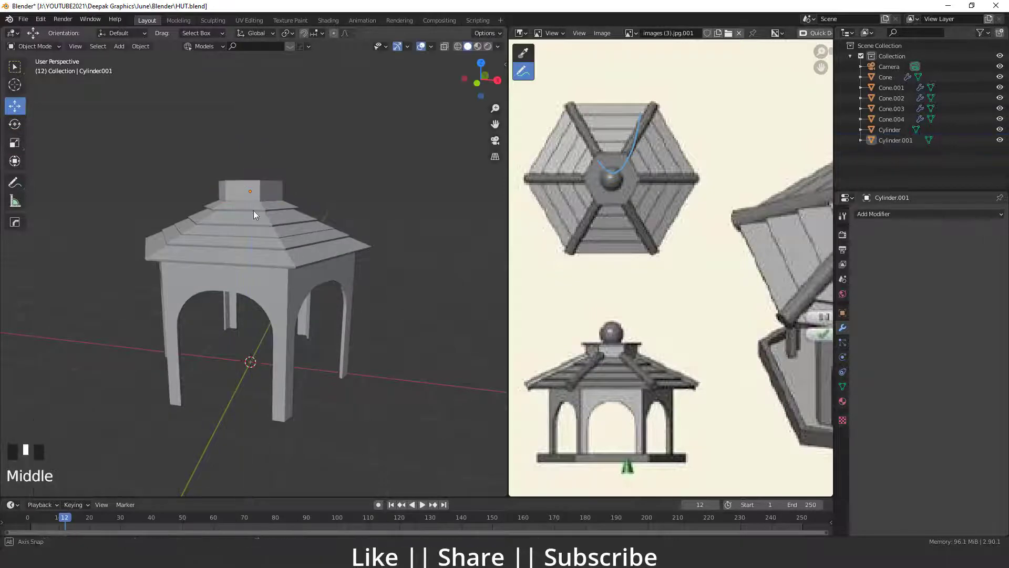
Step: Extrude the cap's top face outward by scaling it 1.282, and extrude it up about 0.08 m to form a rim
{"action": "middle_click_drag", "start_coordinate": [253, 210], "coordinate": [222, 258]}
{"action": "scroll", "coordinate": [245, 232], "scroll_direction": "up", "scroll_amount": 2}
{"action": "key", "text": "Tab"}
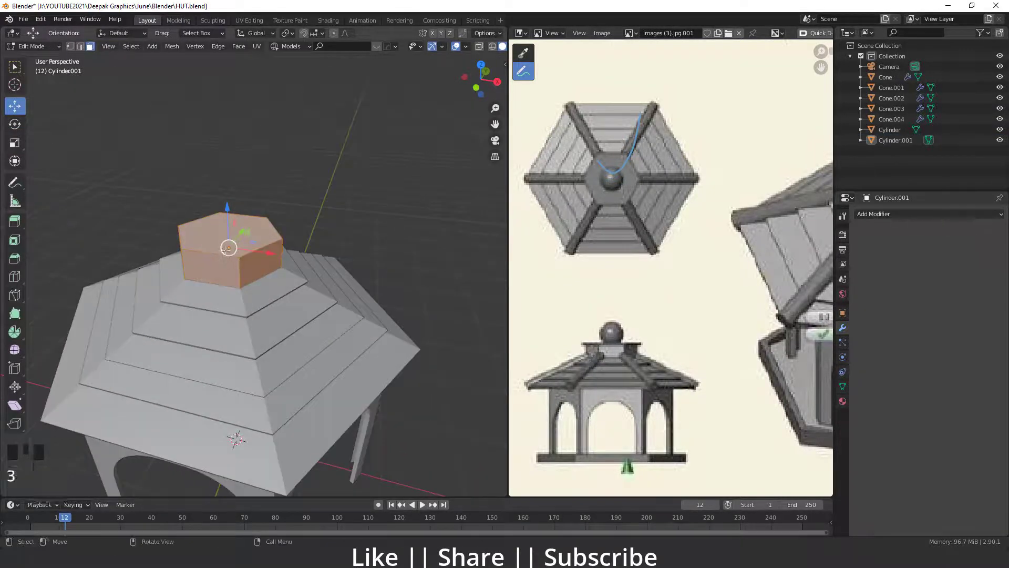
{"action": "key", "text": "ctrl+z"}
{"action": "key", "text": "e"}
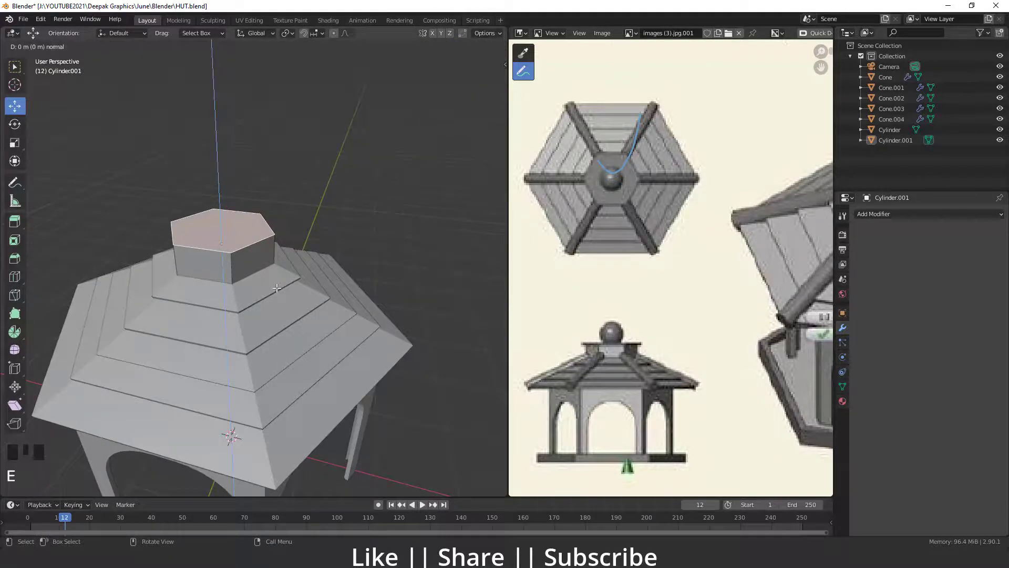
{"action": "key", "text": "s"}
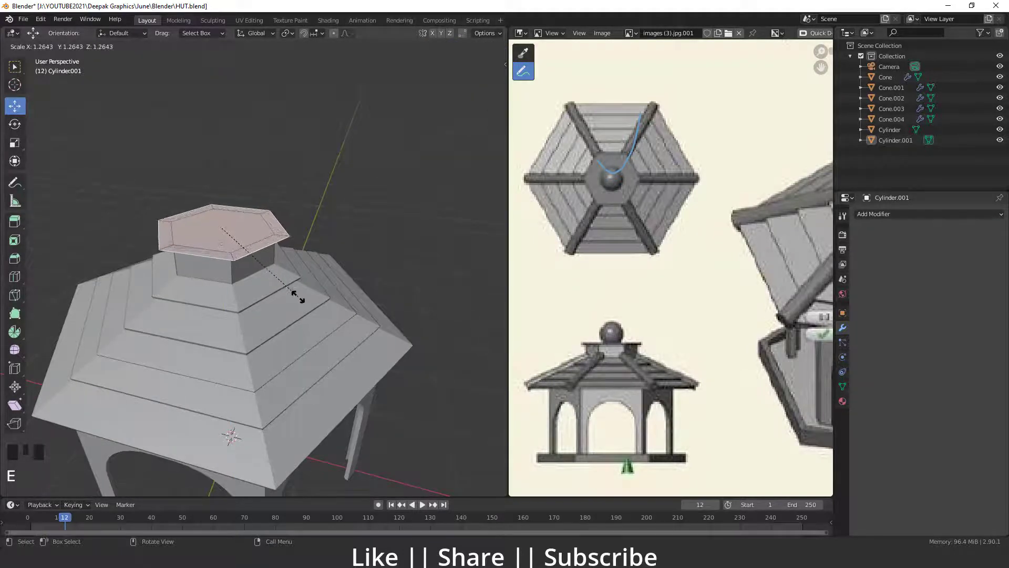
{"action": "left_click", "coordinate": [293, 290]}
{"action": "key", "text": "e"}
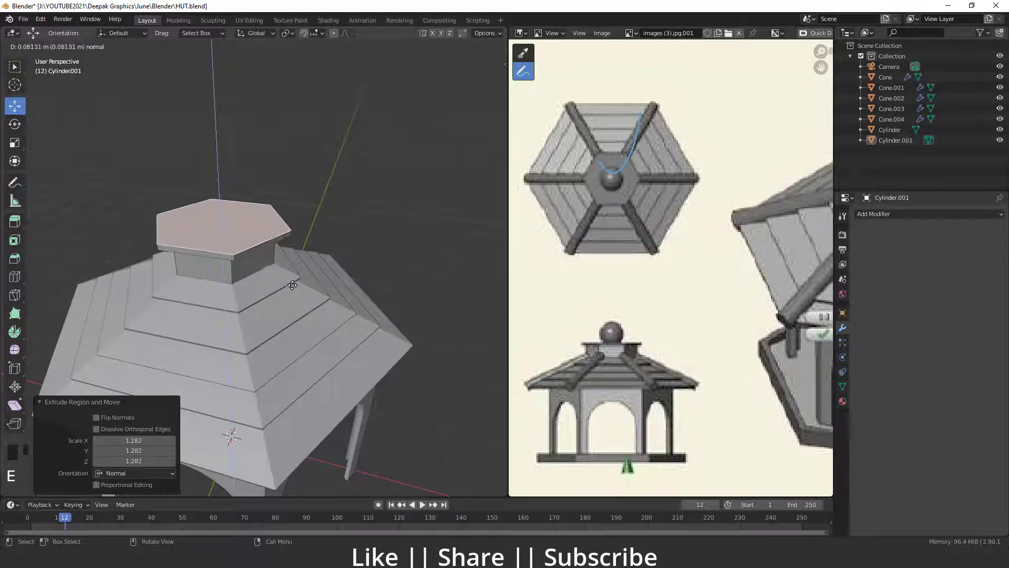
{"action": "left_click", "coordinate": [292, 283]}
{"action": "key", "text": "Tab"}
Step: Add a UV sphere, scale it by 0.240 and raise it about 3.46 m onto the hexagonal cap
{"action": "scroll", "coordinate": [272, 260], "scroll_direction": "down", "scroll_amount": 2}
{"action": "middle_click_drag", "start_coordinate": [273, 260], "coordinate": [232, 258]}
{"action": "key", "text": "shift+a"}
{"action": "mouse_move", "coordinate": [229, 255]}
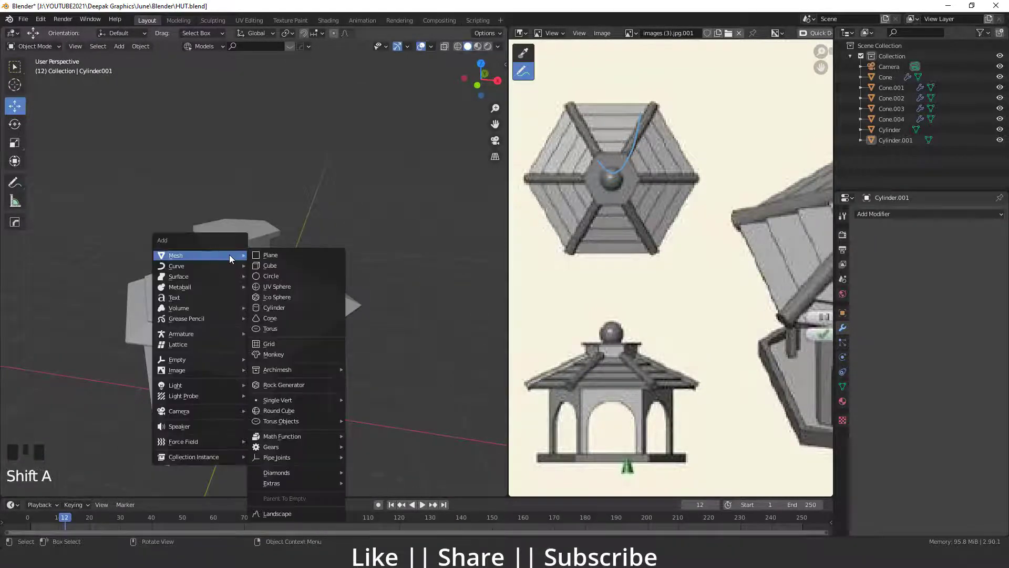
{"action": "left_click", "coordinate": [277, 289]}
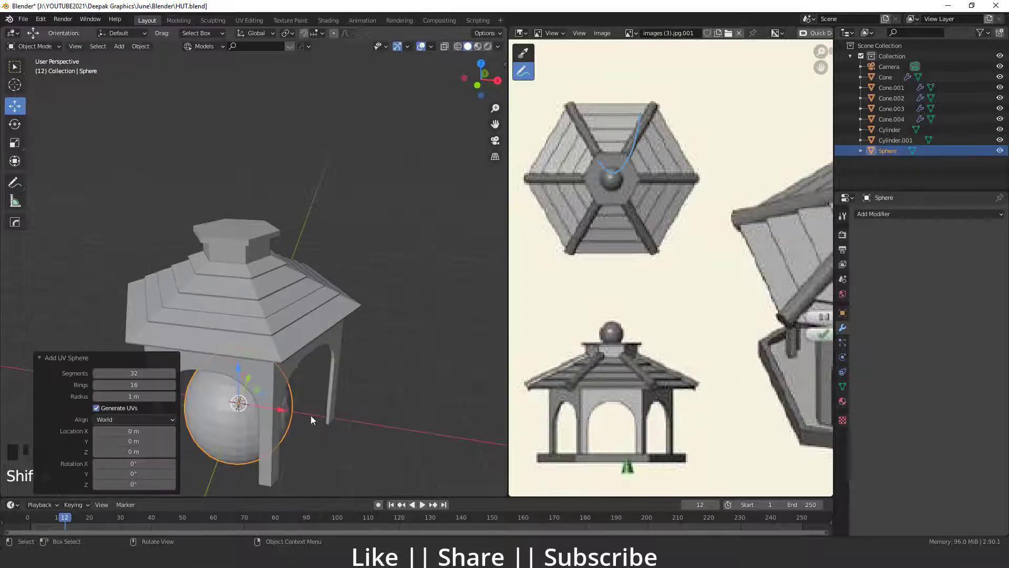
{"action": "key", "text": "s"}
{"action": "left_click", "coordinate": [256, 402]}
{"action": "left_click_drag", "start_coordinate": [237, 358], "coordinate": [239, 335]}
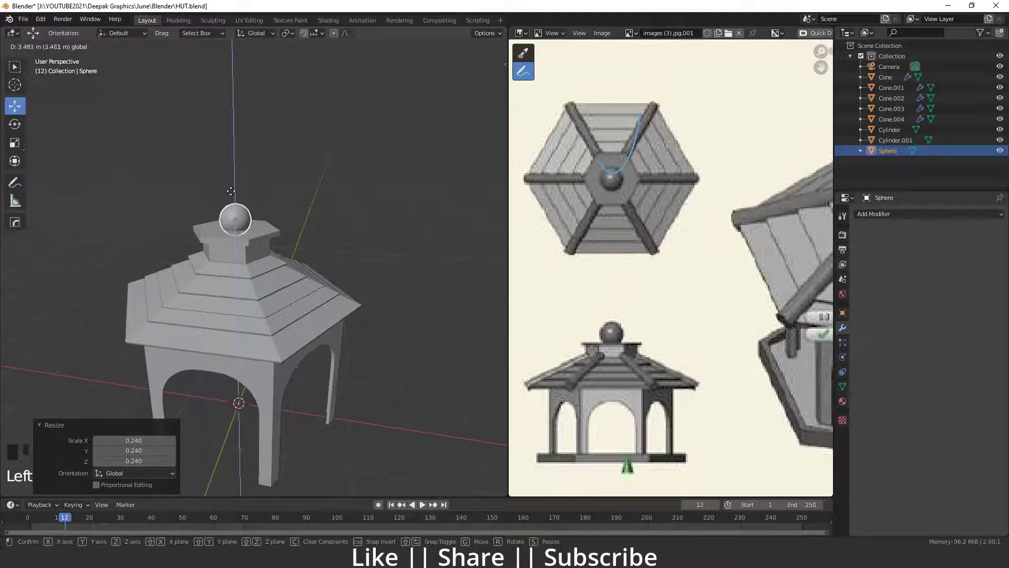
Step: Enlarge the sphere slightly and raise it about 0.04 m above the cap
{"action": "left_click", "coordinate": [247, 220]}
{"action": "key", "text": "s"}
{"action": "left_click", "coordinate": [273, 235]}
{"action": "left_click_drag", "start_coordinate": [235, 174], "coordinate": [235, 170]}
Step: Shade the sphere smooth and move it up a further 0.02 m to rest on the cap
{"action": "right_click", "coordinate": [237, 210]}
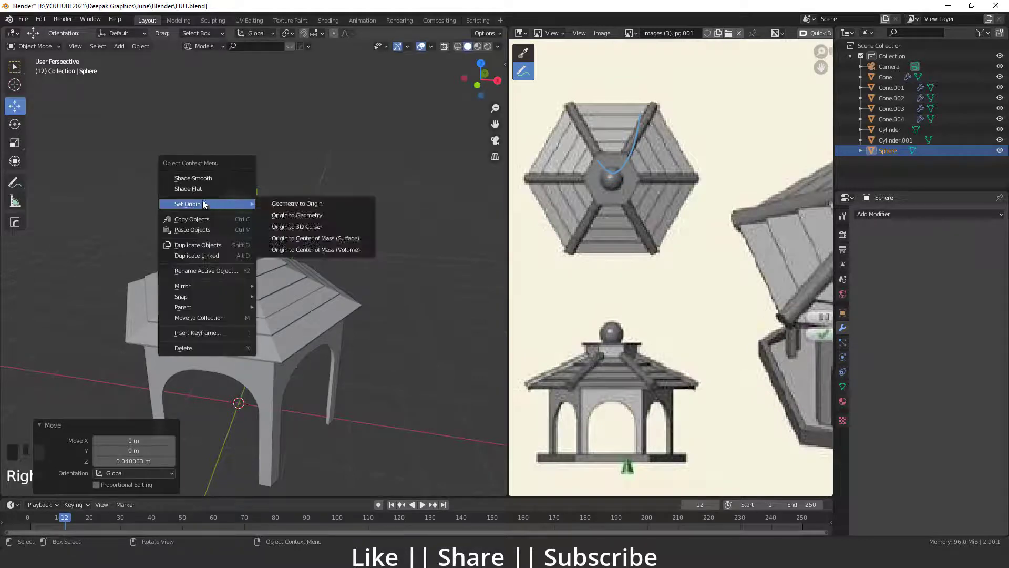
{"action": "scroll", "coordinate": [270, 285], "scroll_direction": "up", "scroll_amount": 3}
{"action": "scroll", "coordinate": [267, 269], "scroll_direction": "down", "scroll_amount": 1}
{"action": "middle_click_drag", "start_coordinate": [267, 269], "coordinate": [274, 276]}
{"action": "middle_click_drag", "start_coordinate": [247, 231], "coordinate": [256, 294], "text": "shift"}
{"action": "left_click_drag", "start_coordinate": [245, 187], "coordinate": [245, 185]}
Step: Add a 6-vertex cylinder for the floor base and rotate it 30° about Z in the top view to match the hut
{"action": "scroll", "coordinate": [304, 371], "scroll_direction": "down", "scroll_amount": 4}
{"action": "middle_click_drag", "start_coordinate": [304, 371], "coordinate": [291, 307]}
{"action": "scroll", "coordinate": [342, 368], "scroll_direction": "down", "scroll_amount": 1}
{"action": "middle_click_drag", "start_coordinate": [349, 375], "coordinate": [354, 386]}
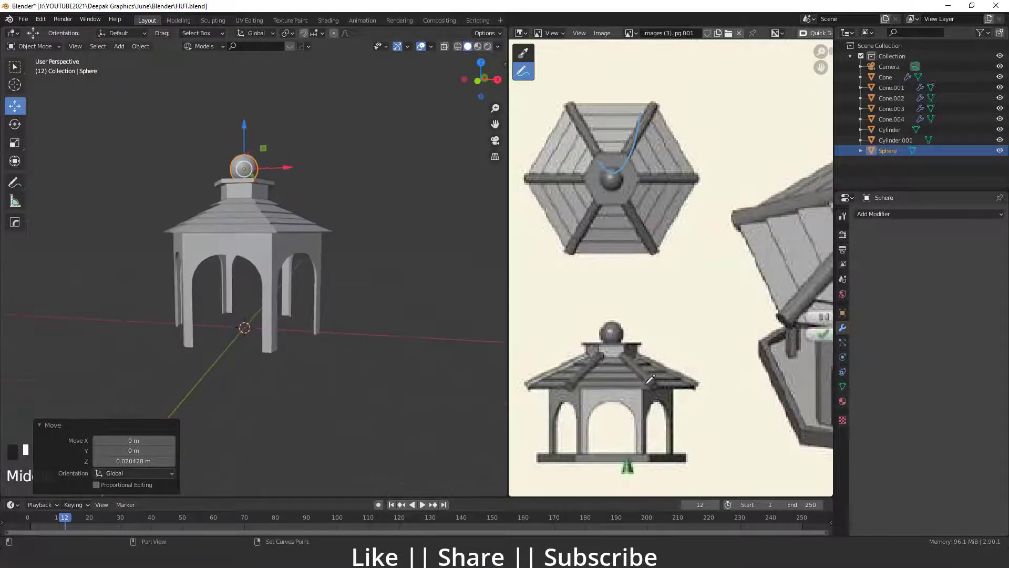
{"action": "scroll", "coordinate": [693, 382], "scroll_direction": "down", "scroll_amount": 2}
{"action": "middle_click_drag", "start_coordinate": [800, 373], "coordinate": [738, 315], "text": "shift"}
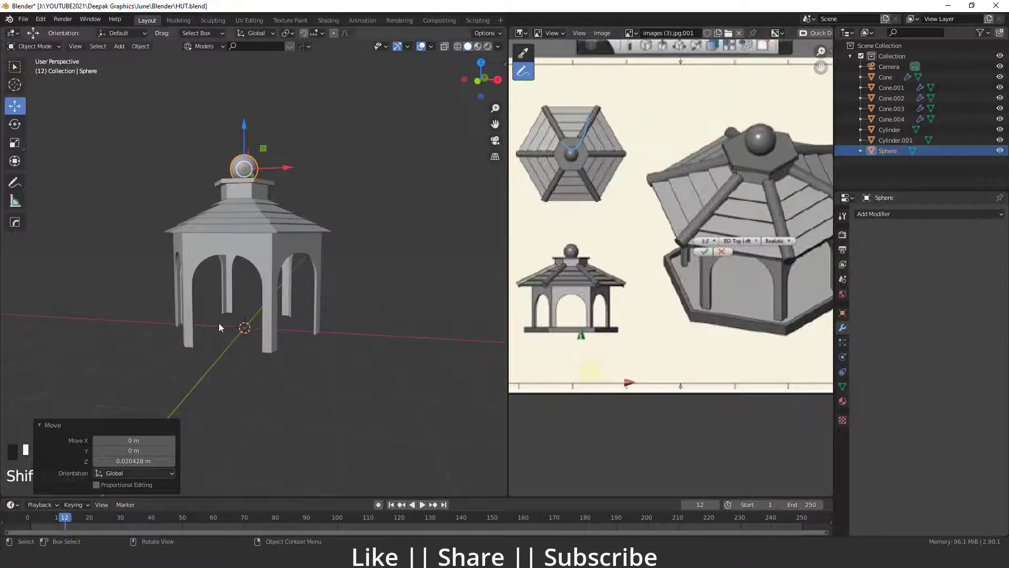
{"action": "key", "text": "shift+a"}
{"action": "mouse_move", "coordinate": [217, 316]}
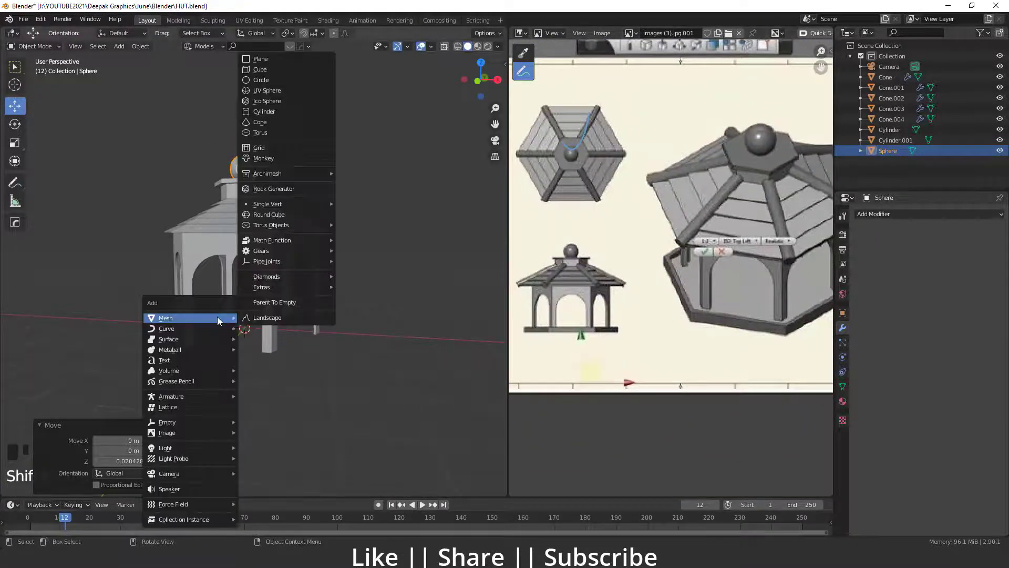
{"action": "left_click", "coordinate": [257, 112]}
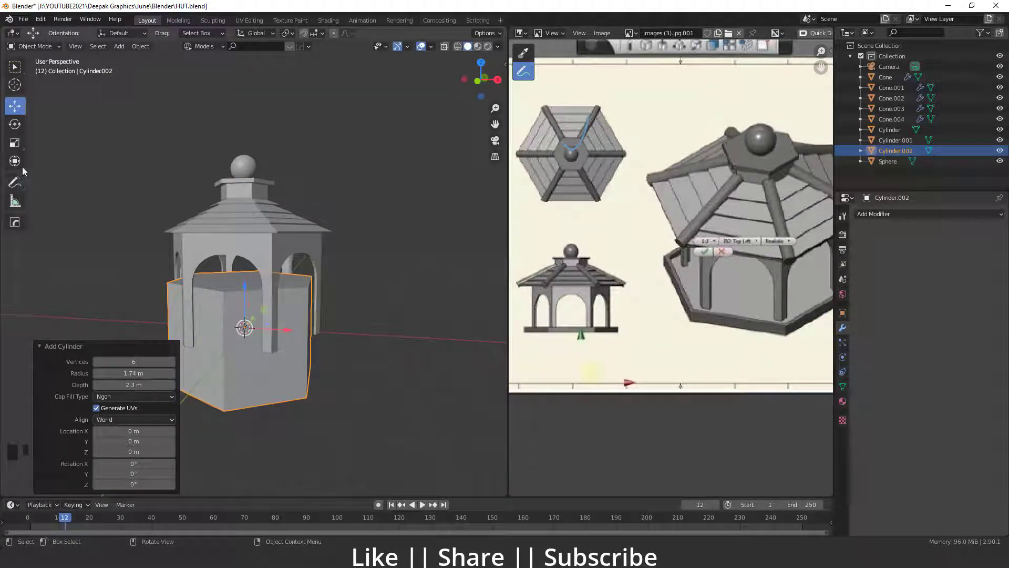
{"action": "key", "text": "grave"}
{"action": "left_click", "coordinate": [228, 109]}
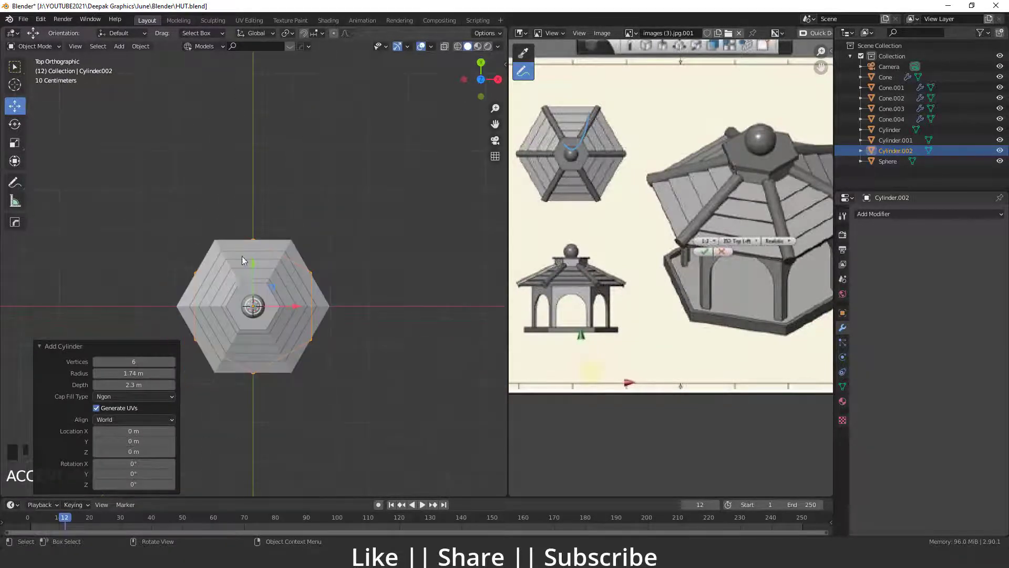
{"action": "left_click", "coordinate": [15, 124]}
{"action": "left_click_drag", "start_coordinate": [286, 282], "coordinate": [297, 325]}
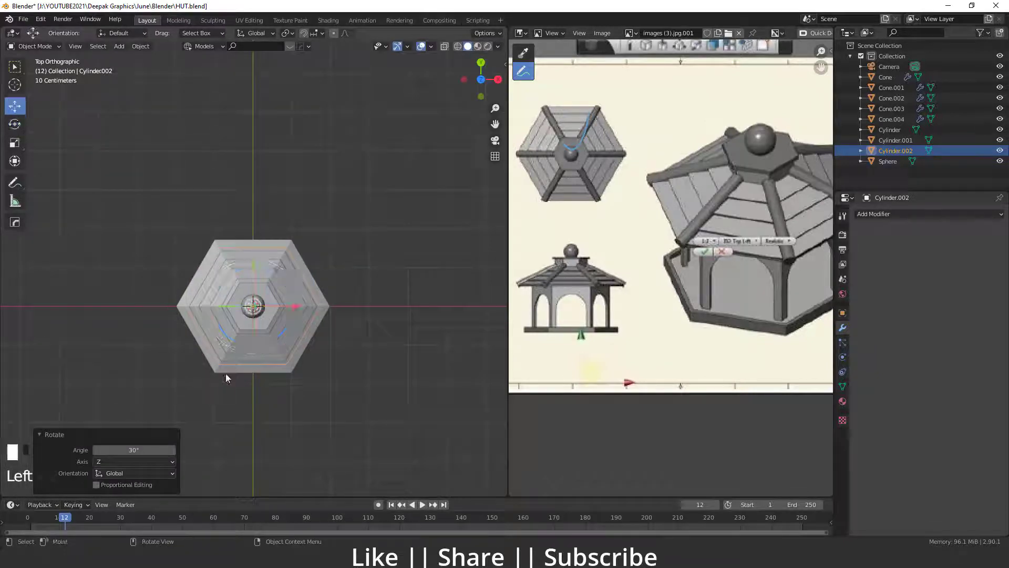
Step: Flatten the base cylinder to 0.076 along Z and scale it up by about 1.14
{"action": "middle_click_drag", "start_coordinate": [225, 373], "coordinate": [137, 263]}
{"action": "left_click", "coordinate": [15, 142]}
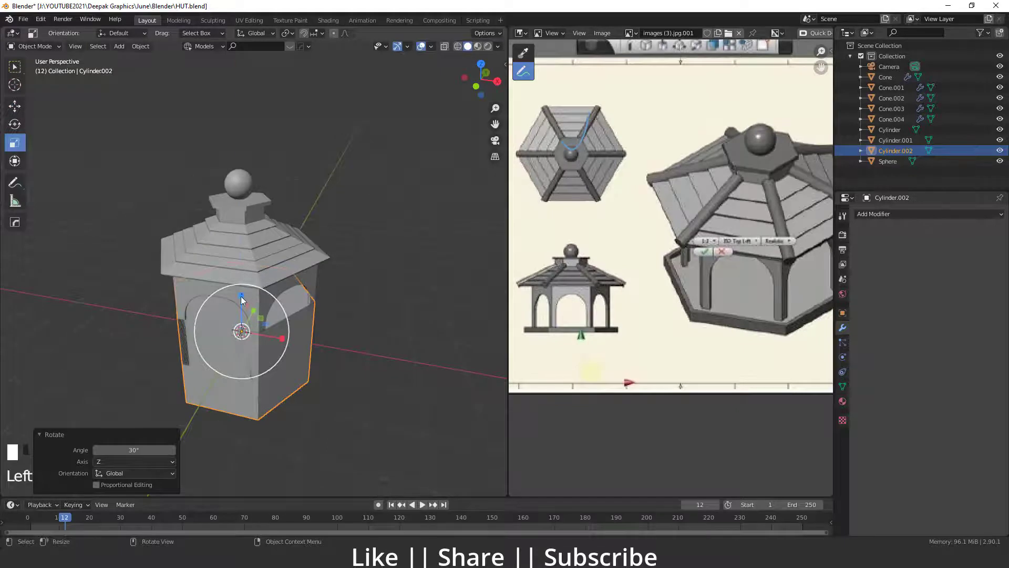
{"action": "left_click_drag", "start_coordinate": [241, 300], "coordinate": [279, 385]}
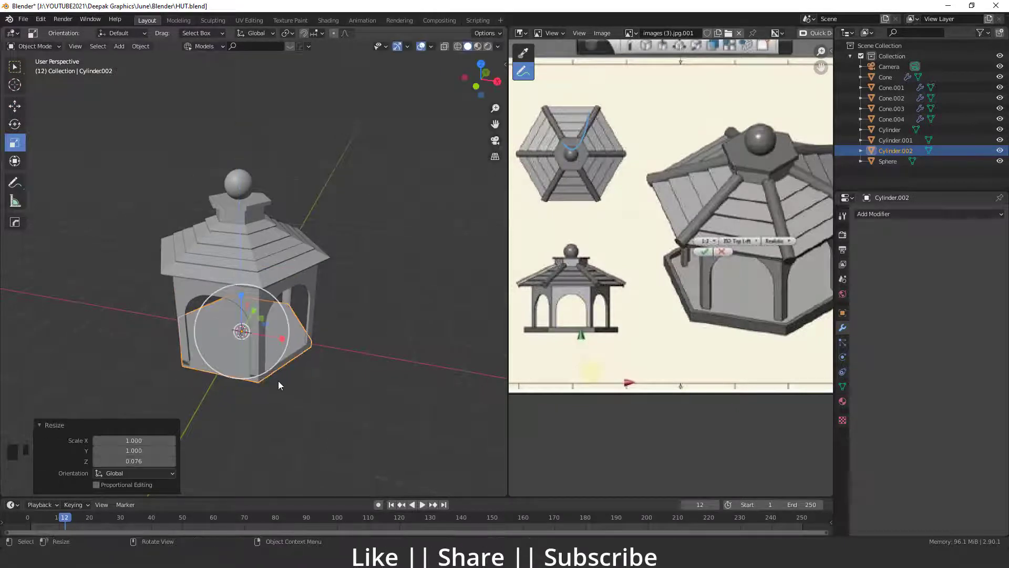
{"action": "key", "text": "s"}
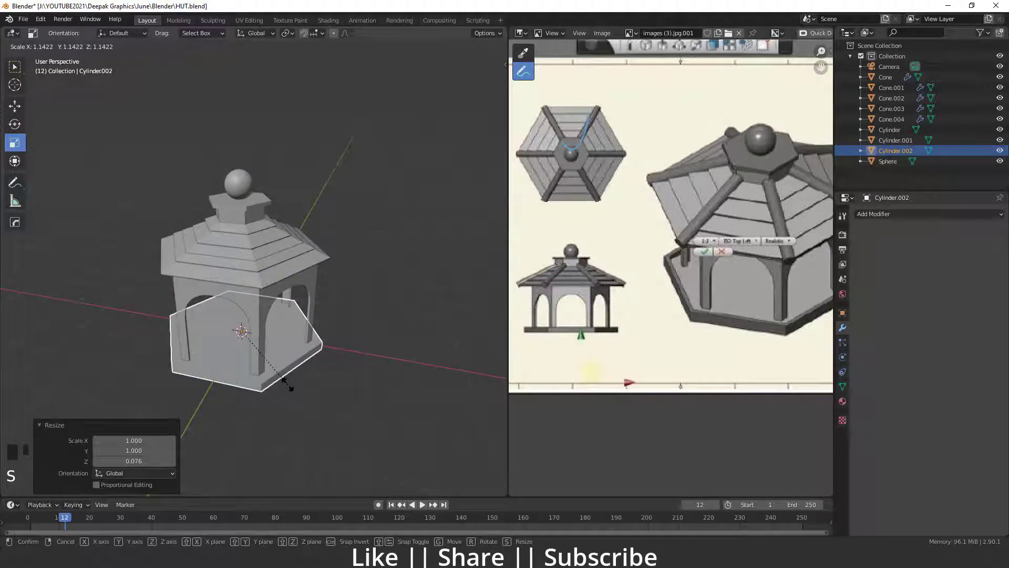
{"action": "left_click", "coordinate": [290, 387]}
Step: Apply the base's transforms and inset its top face by about 0.165 m
{"action": "middle_click_drag", "start_coordinate": [260, 367], "coordinate": [232, 325]}
{"action": "key", "text": "ctrl+a"}
{"action": "left_click", "coordinate": [224, 370]}
{"action": "key", "text": "Tab"}
{"action": "key", "text": "Tab"}
{"action": "key", "text": "Tab"}
{"action": "left_click", "coordinate": [283, 319]}
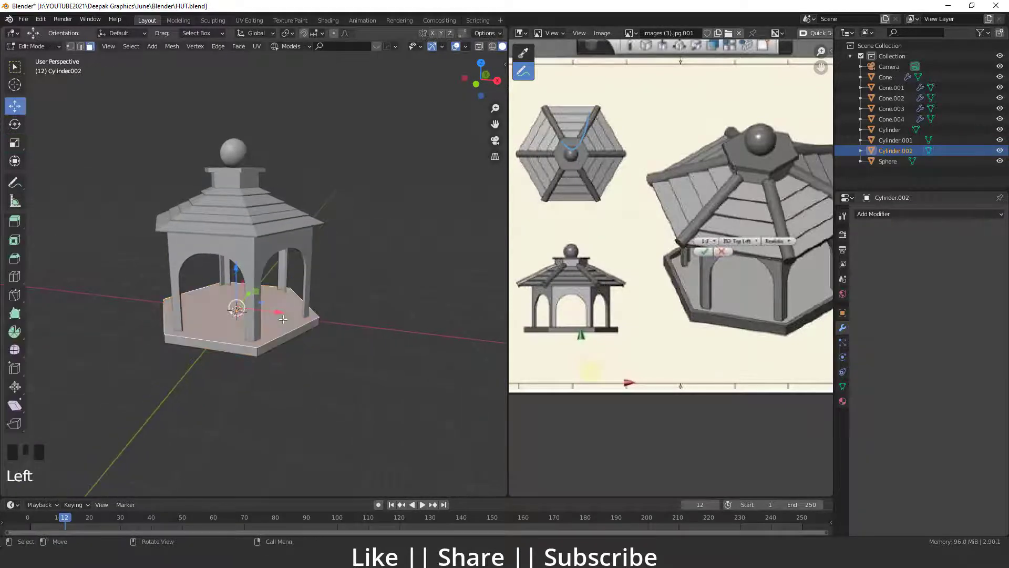
{"action": "key", "text": "i"}
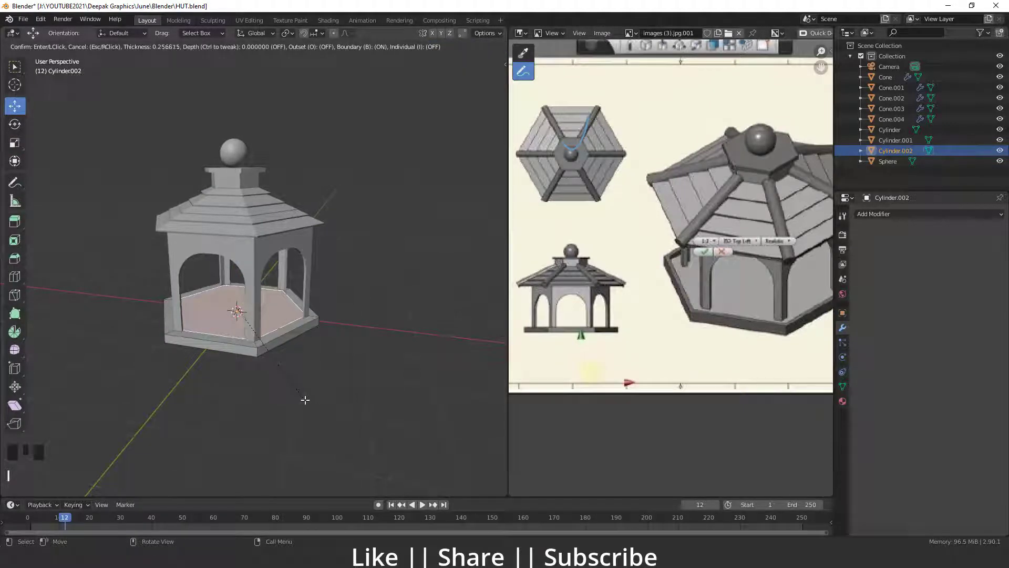
{"action": "left_click", "coordinate": [308, 400]}
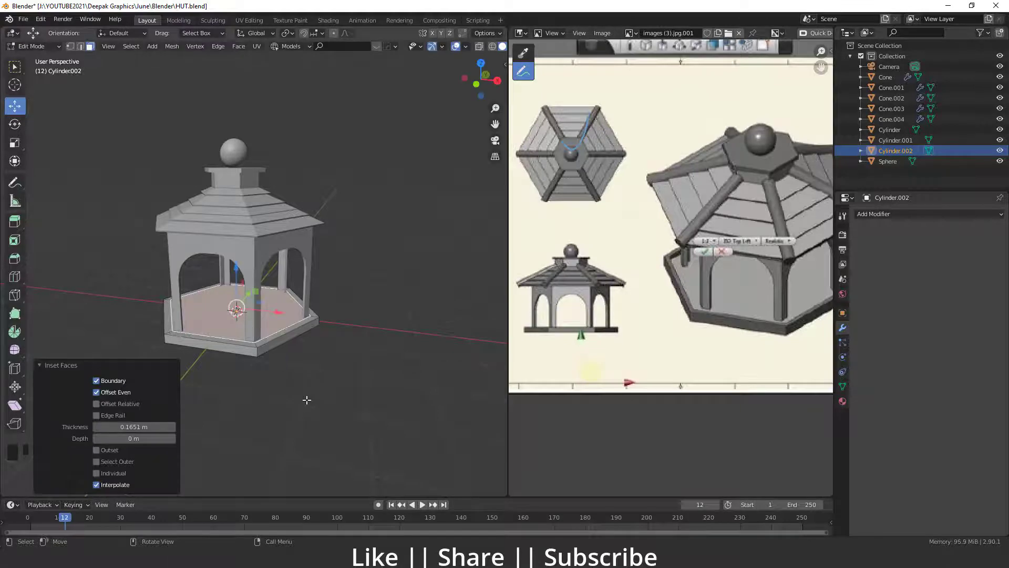
Step: Extrude the inset floor face down about 0.18 m and scale the whole base up slightly
{"action": "key", "text": "e"}
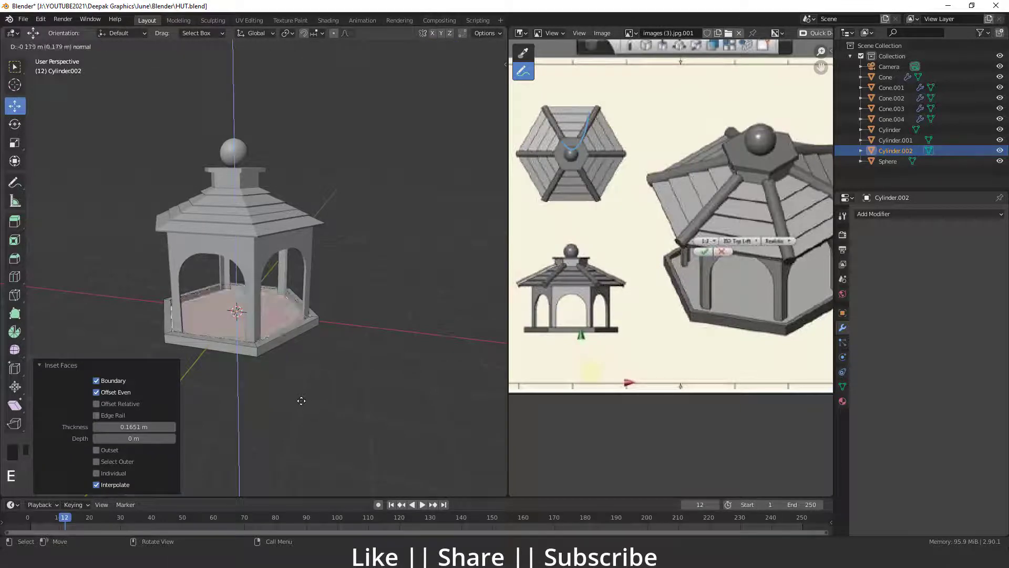
{"action": "left_click", "coordinate": [301, 399]}
{"action": "key", "text": "Tab"}
{"action": "scroll", "coordinate": [279, 343], "scroll_direction": "down", "scroll_amount": 2}
{"action": "key", "text": "s"}
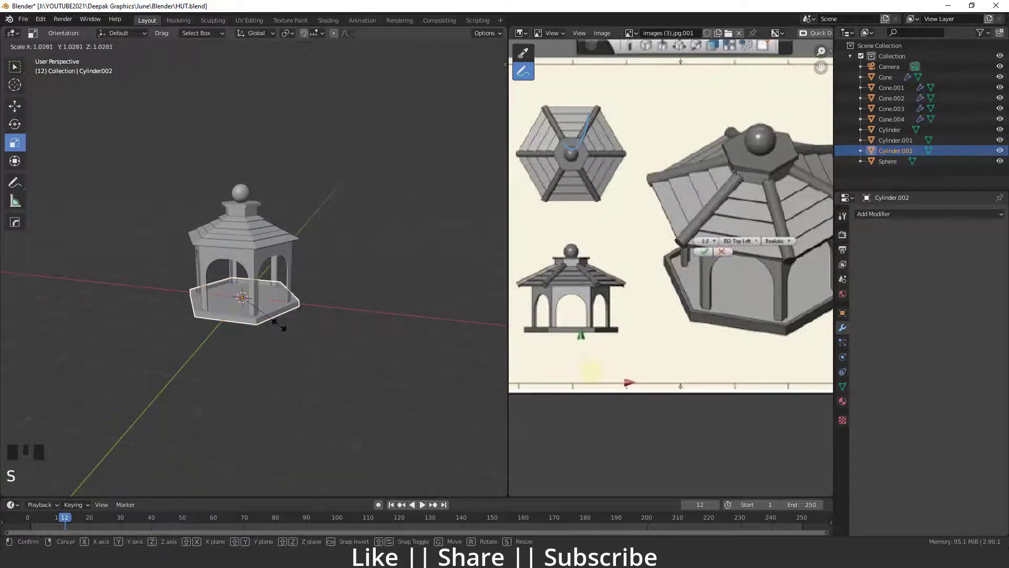
{"action": "left_click", "coordinate": [285, 333]}
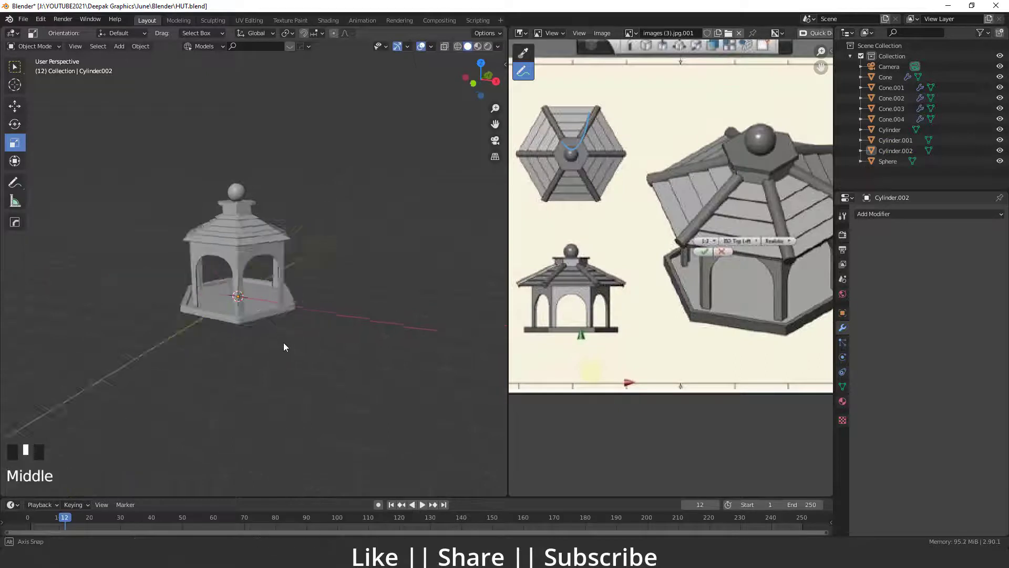
Step: Add a cylinder for the roof beam with 32 vertices, a 0.17 m radius and a 2.56 m depth
{"action": "middle_click_drag", "start_coordinate": [282, 342], "coordinate": [277, 285]}
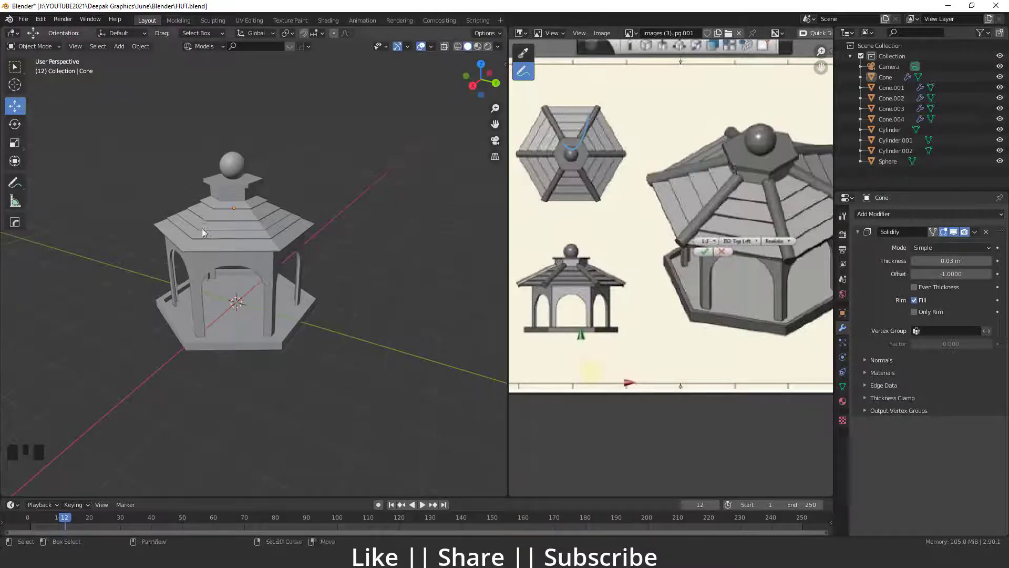
{"action": "key", "text": "shift+a"}
{"action": "left_click", "coordinate": [251, 280]}
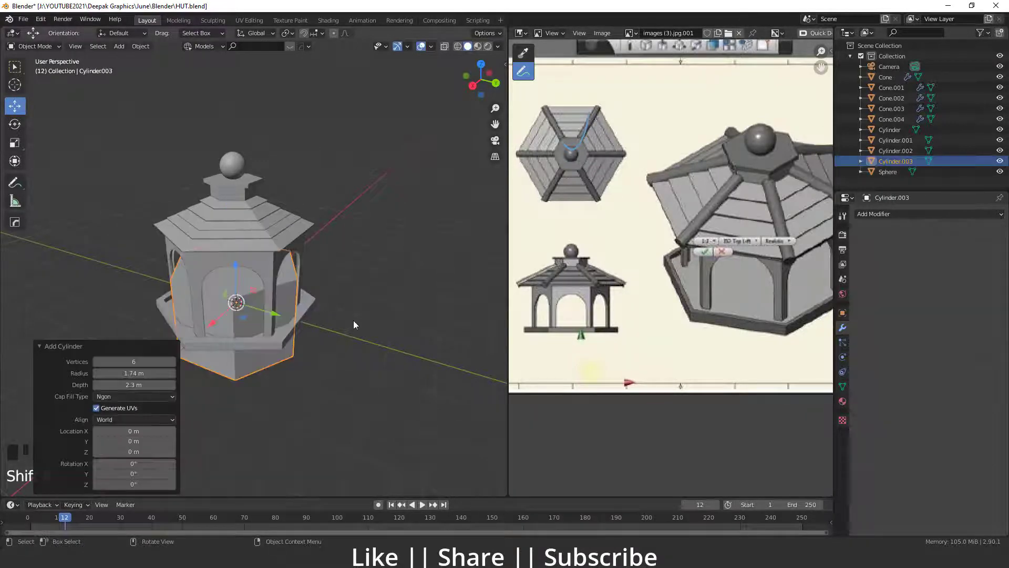
{"action": "left_click", "coordinate": [133, 362]}
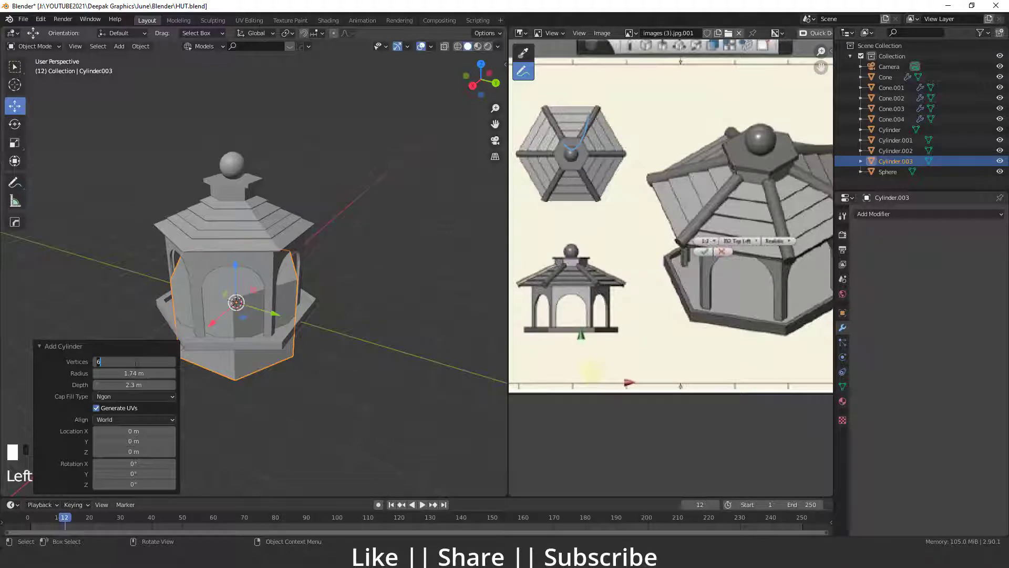
{"action": "key", "text": "Return"}
{"action": "middle_click_drag", "start_coordinate": [264, 328], "coordinate": [266, 304]}
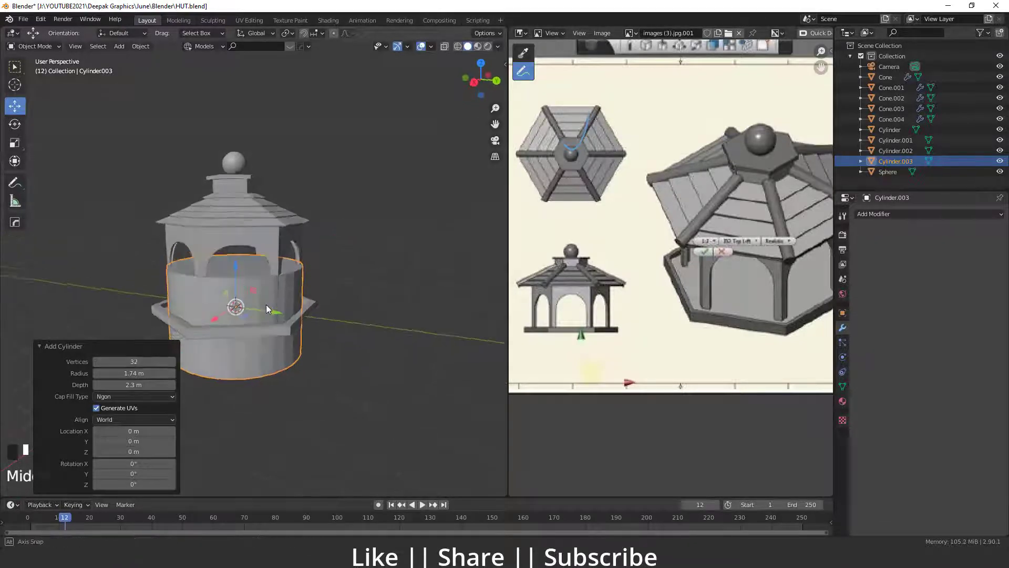
{"action": "left_click_drag", "start_coordinate": [138, 385], "coordinate": [100, 373]}
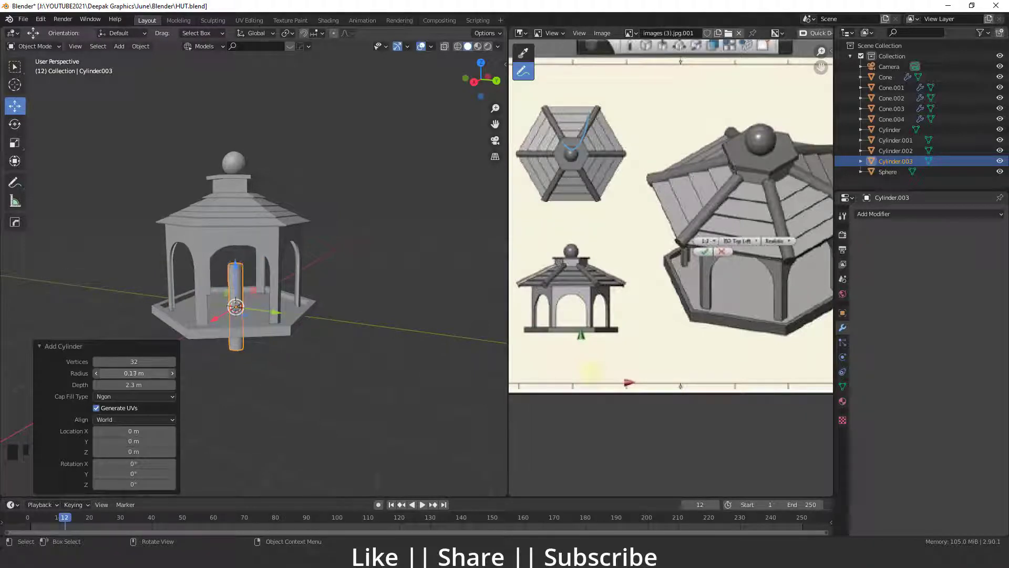
{"action": "left_click_drag", "start_coordinate": [135, 385], "coordinate": [136, 385]}
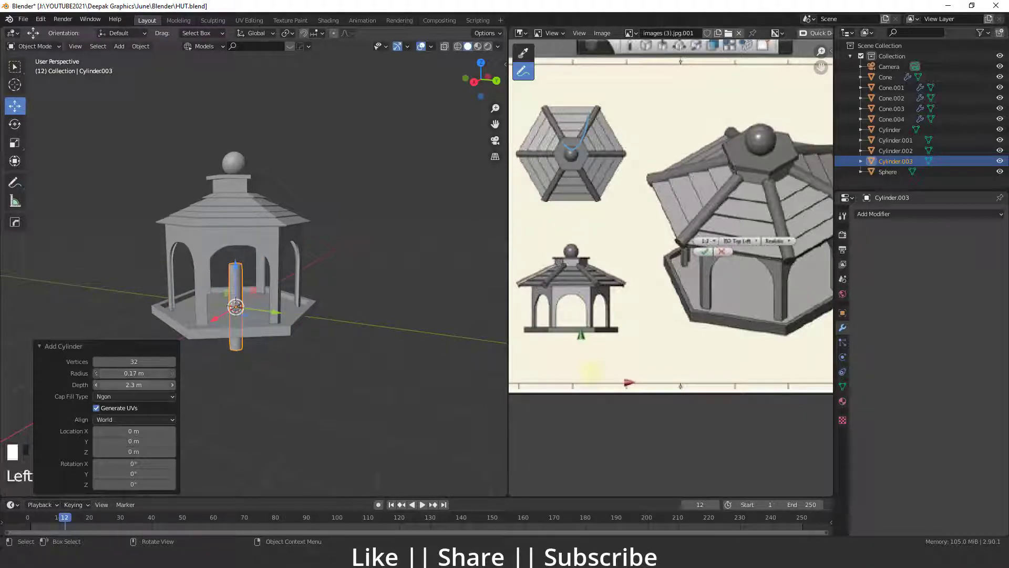
Step: Rotate the thin beam cylinder -90° about X and switch to the left orthographic view to position it
{"action": "key", "text": "grave"}
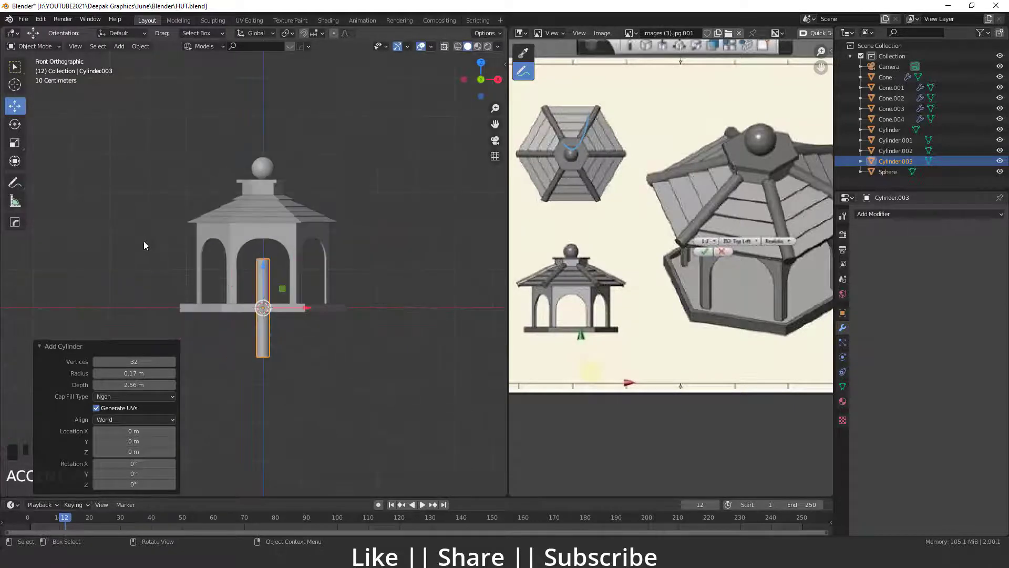
{"action": "key", "text": "grave"}
{"action": "left_click", "coordinate": [236, 131]}
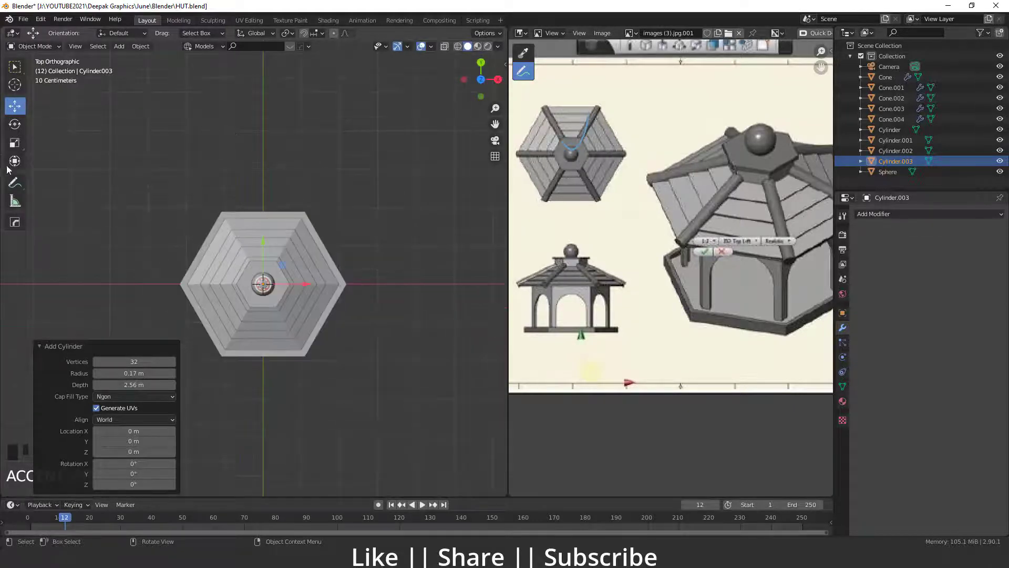
{"action": "left_click", "coordinate": [14, 124]}
{"action": "middle_click_drag", "start_coordinate": [131, 236], "coordinate": [260, 248]}
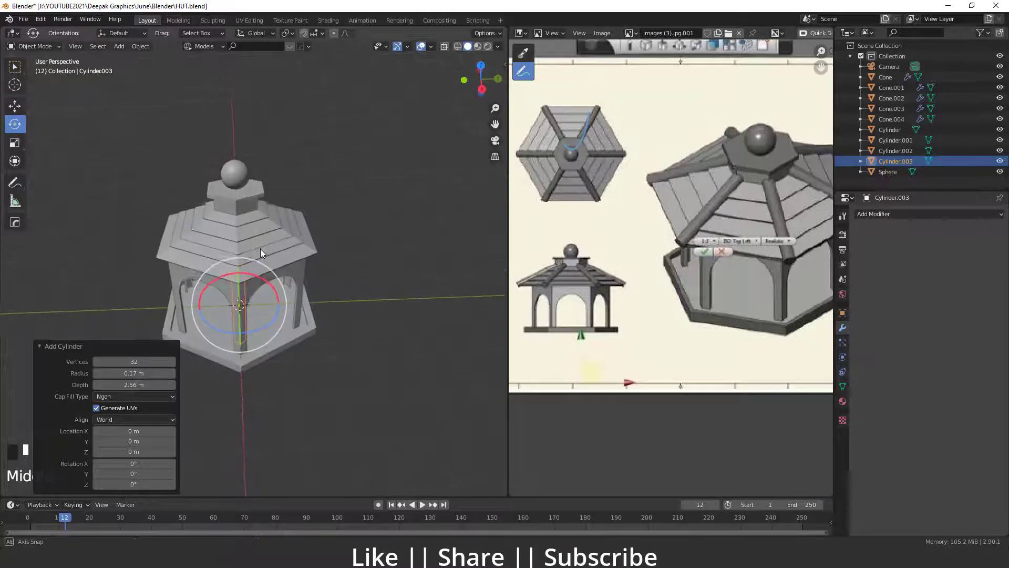
{"action": "left_click_drag", "start_coordinate": [264, 279], "coordinate": [294, 356]}
{"action": "key", "text": "grave"}
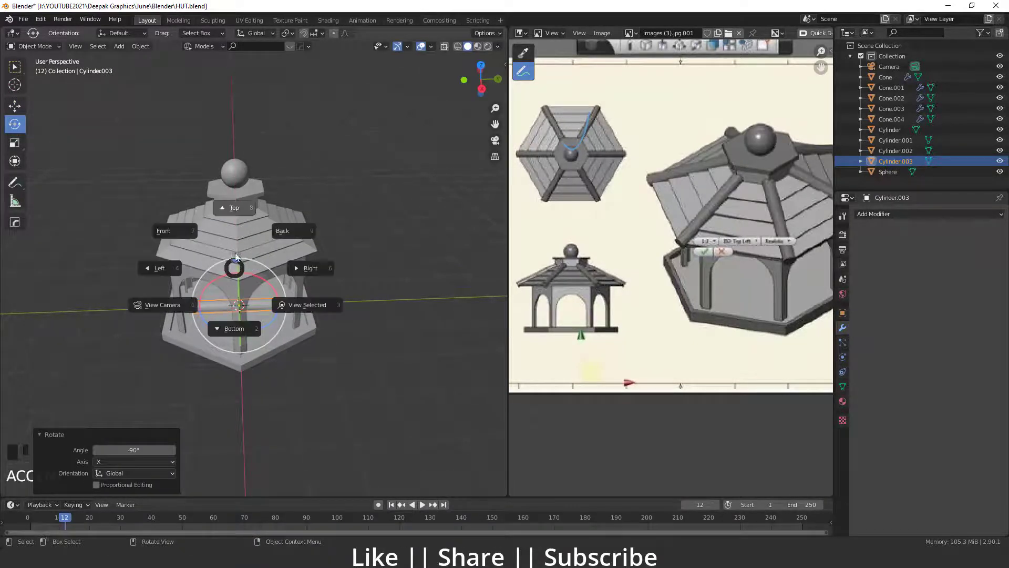
{"action": "left_click", "coordinate": [161, 235]}
{"action": "key", "text": "w"}
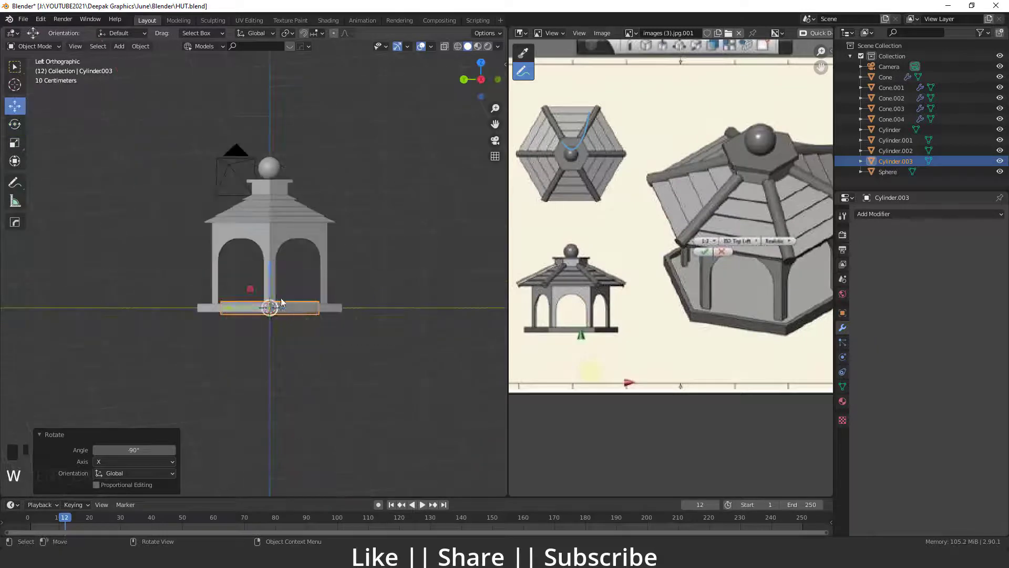
Step: Raise the beam cylinder about 2.94 m along Z to the height of the roof
{"action": "left_click_drag", "start_coordinate": [267, 271], "coordinate": [272, 182]}
{"action": "key", "text": "ctrl+z"}
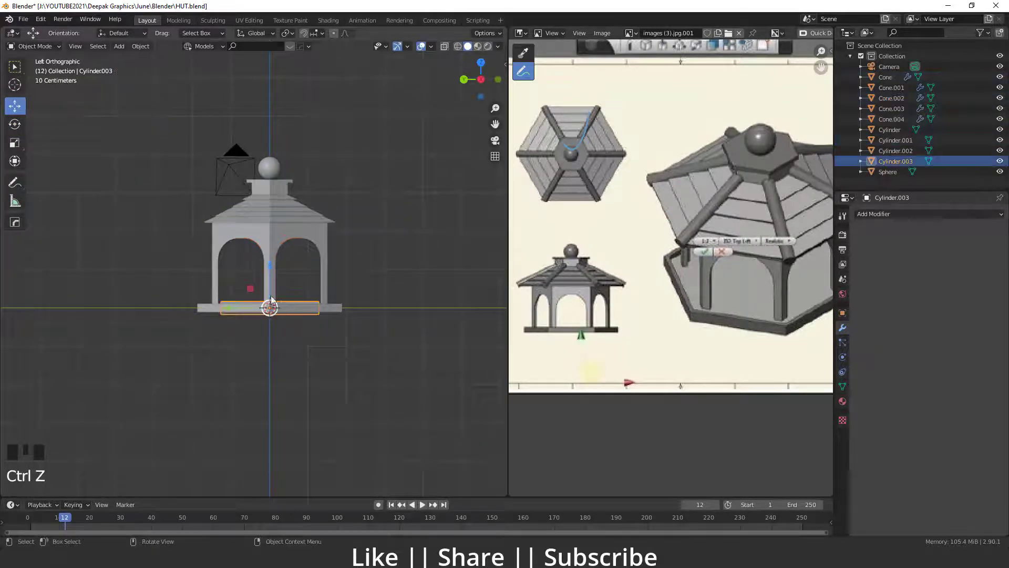
{"action": "left_click_drag", "start_coordinate": [270, 275], "coordinate": [270, 195]}
Step: Scale the beam cylinder down uniformly by a factor of about 0.684
{"action": "key", "text": "grave"}
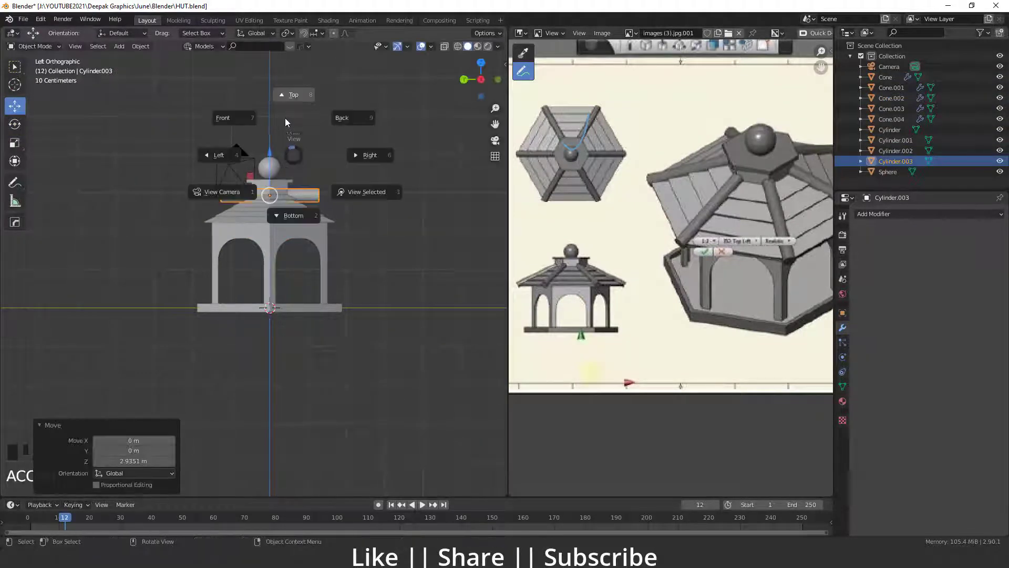
{"action": "left_click", "coordinate": [292, 151]}
{"action": "middle_click_drag", "start_coordinate": [294, 184], "coordinate": [301, 258]}
{"action": "middle_click_drag", "start_coordinate": [302, 258], "coordinate": [266, 339], "text": "shift"}
{"action": "key", "text": "s"}
{"action": "left_click", "coordinate": [314, 292]}
{"action": "middle_click_drag", "start_coordinate": [312, 293], "coordinate": [265, 278]}
Step: In the top view, move the beam out from the centre along negative Y and about 0.41 m along X
{"action": "key", "text": "grave"}
{"action": "left_click", "coordinate": [244, 188]}
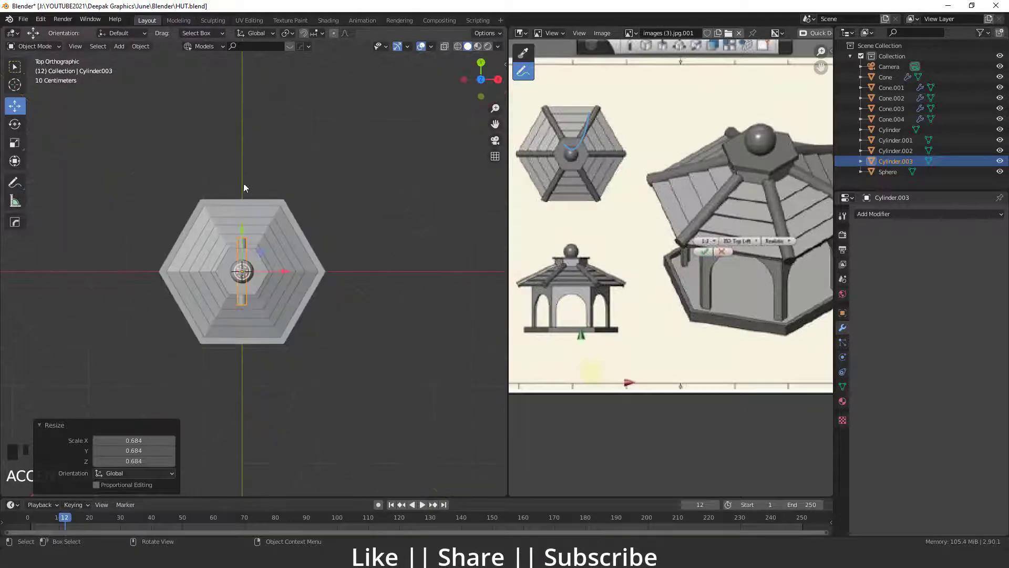
{"action": "left_click_drag", "start_coordinate": [243, 239], "coordinate": [243, 283]}
{"action": "middle_click_drag", "start_coordinate": [265, 317], "coordinate": [250, 275], "text": "shift"}
{"action": "left_click_drag", "start_coordinate": [258, 275], "coordinate": [273, 279]}
Step: Rotate the beam 30° about Z, then move it about 0.18 m along its local X axis toward the roof corner
{"action": "scroll", "coordinate": [266, 286], "scroll_direction": "up", "scroll_amount": 3}
{"action": "middle_click_drag", "start_coordinate": [266, 285], "coordinate": [238, 247], "text": "shift"}
{"action": "left_click", "coordinate": [15, 124]}
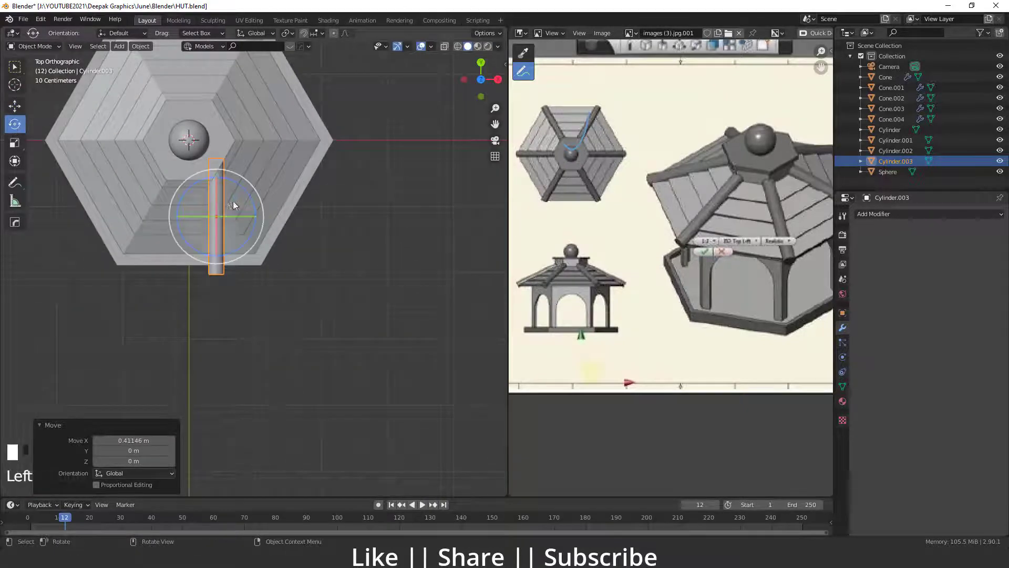
{"action": "left_click_drag", "start_coordinate": [253, 235], "coordinate": [256, 215]}
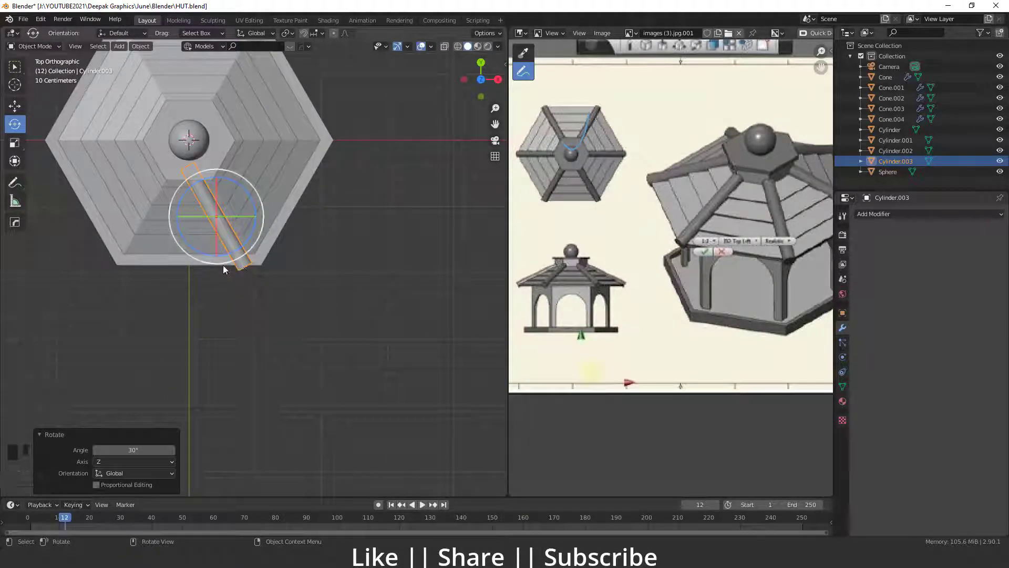
{"action": "key", "text": "w"}
{"action": "left_click", "coordinate": [256, 33]}
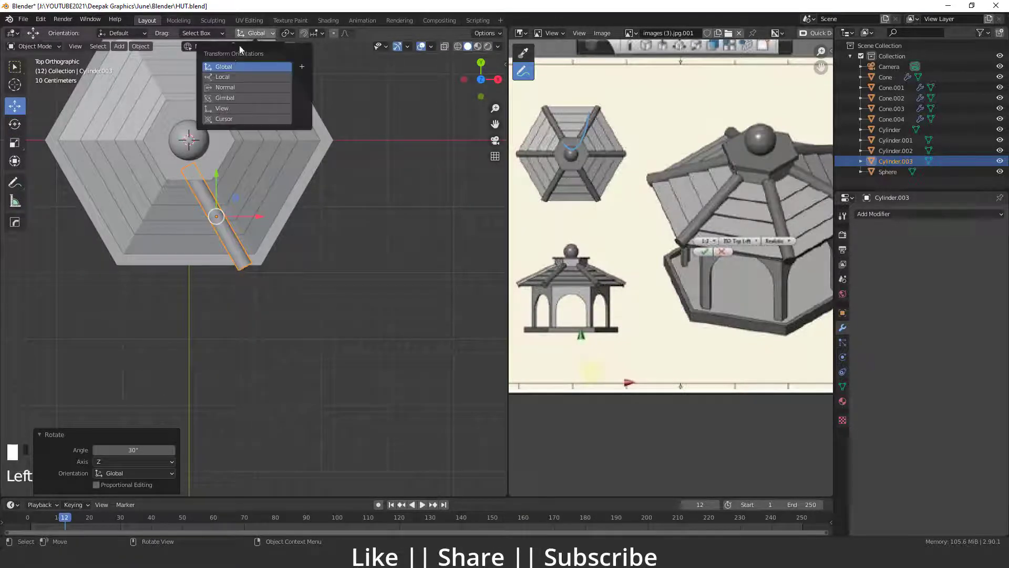
{"action": "left_click", "coordinate": [235, 77]}
{"action": "left_click_drag", "start_coordinate": [197, 182], "coordinate": [263, 214]}
Step: Tilt the beam 25° about its local X axis to follow the roof slope
{"action": "middle_click_drag", "start_coordinate": [263, 230], "coordinate": [232, 261]}
{"action": "scroll", "coordinate": [235, 256], "scroll_direction": "up", "scroll_amount": 2}
{"action": "left_click", "coordinate": [15, 124]}
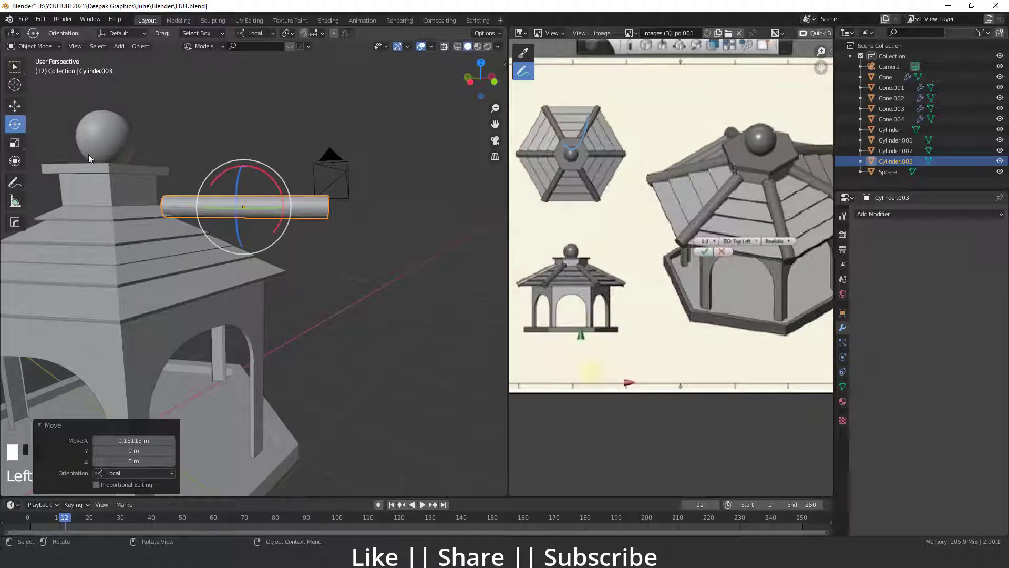
{"action": "left_click_drag", "start_coordinate": [281, 196], "coordinate": [284, 213]}
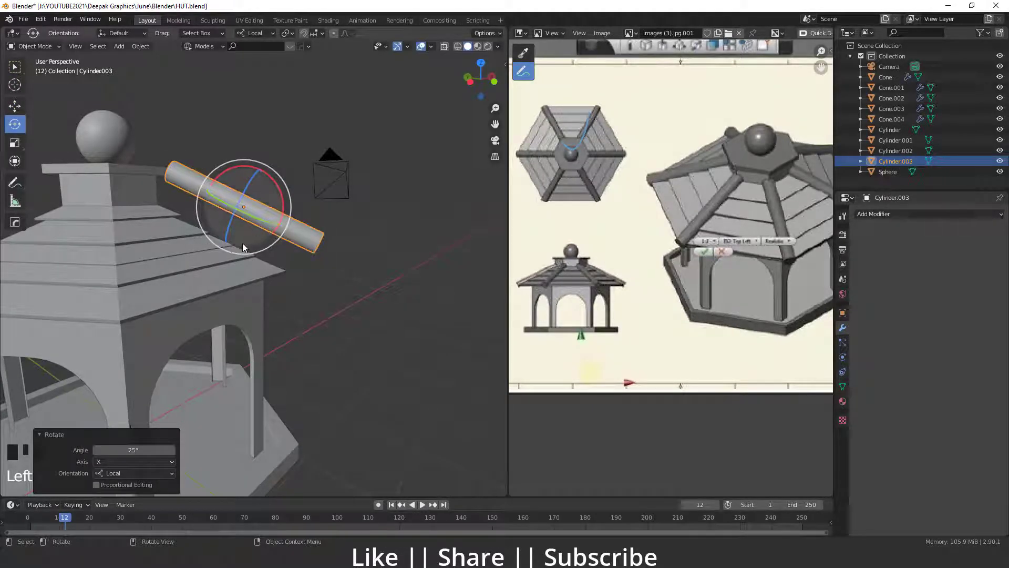
Step: Lower the tilted beam onto the roof ridge and shift it about 0.04 m along its local X to align it
{"action": "key", "text": "w"}
{"action": "left_click_drag", "start_coordinate": [229, 232], "coordinate": [212, 265]}
{"action": "middle_click_drag", "start_coordinate": [212, 265], "coordinate": [228, 305], "text": "shift"}
{"action": "left_click_drag", "start_coordinate": [212, 264], "coordinate": [196, 257]}
{"action": "middle_click_drag", "start_coordinate": [228, 281], "coordinate": [149, 306]}
{"action": "middle_click_drag", "start_coordinate": [261, 265], "coordinate": [223, 292], "text": "shift"}
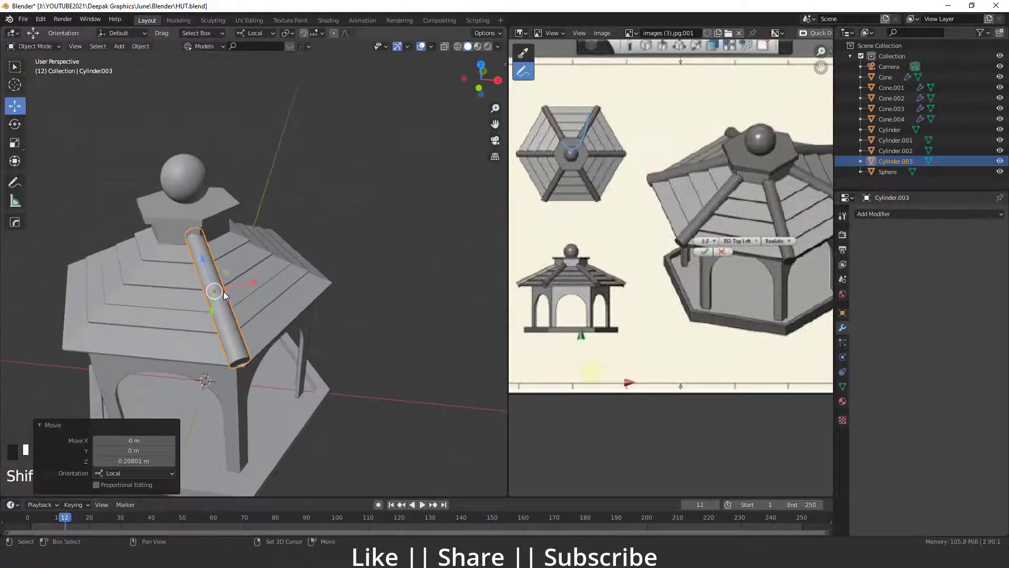
{"action": "left_click_drag", "start_coordinate": [242, 282], "coordinate": [245, 281]}
Step: In the top view, set the ridge beam's origin to the 3D cursor at the hut's centre
{"action": "middle_click_drag", "start_coordinate": [245, 282], "coordinate": [242, 197]}
{"action": "key", "text": "grave"}
{"action": "left_click", "coordinate": [251, 112]}
{"action": "middle_click_drag", "start_coordinate": [224, 300], "coordinate": [228, 333], "text": "shift"}
{"action": "scroll", "coordinate": [272, 313], "scroll_direction": "down", "scroll_amount": 3}
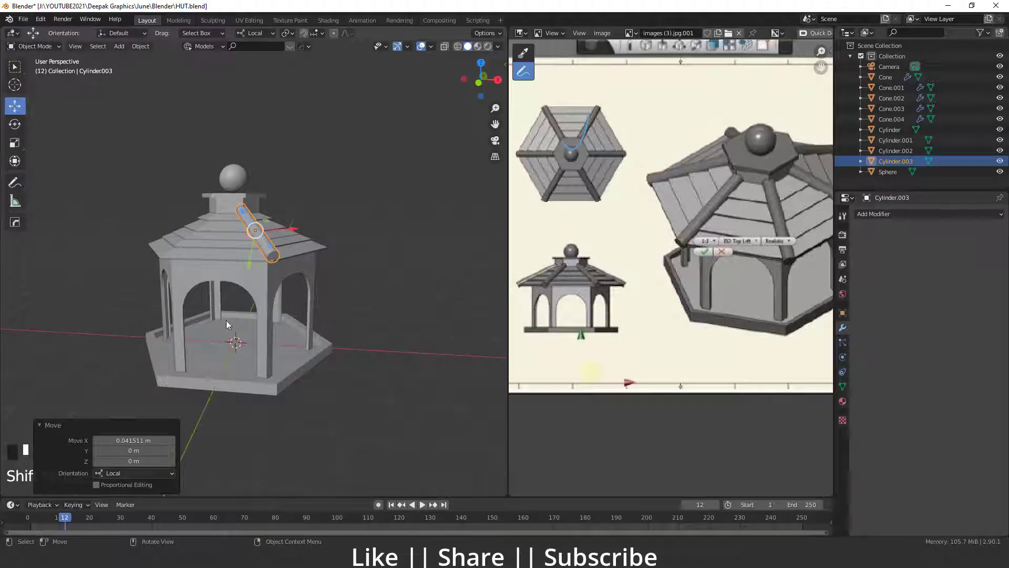
{"action": "key", "text": "grave"}
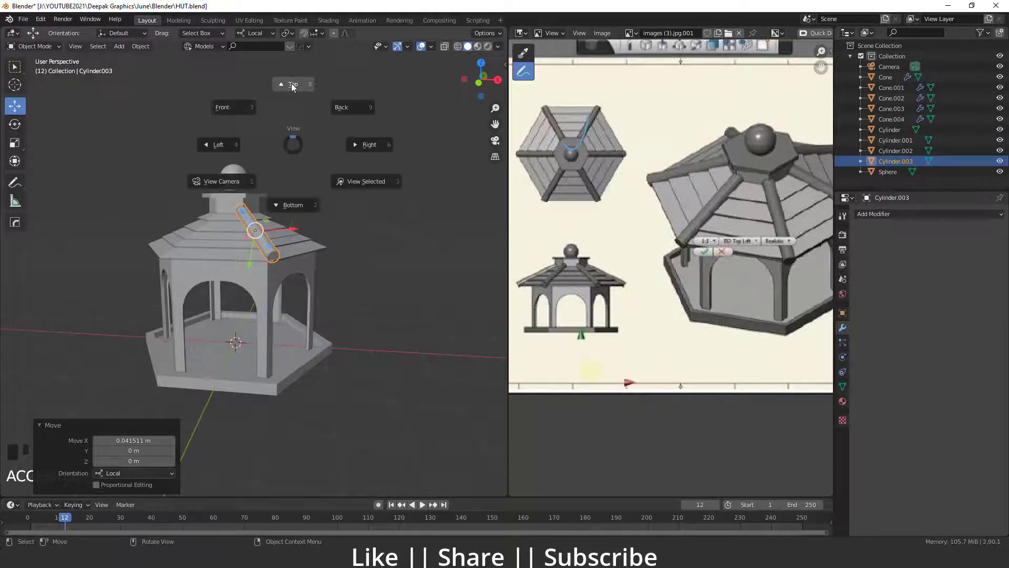
{"action": "left_click", "coordinate": [290, 85]}
{"action": "key", "text": "Delete"}
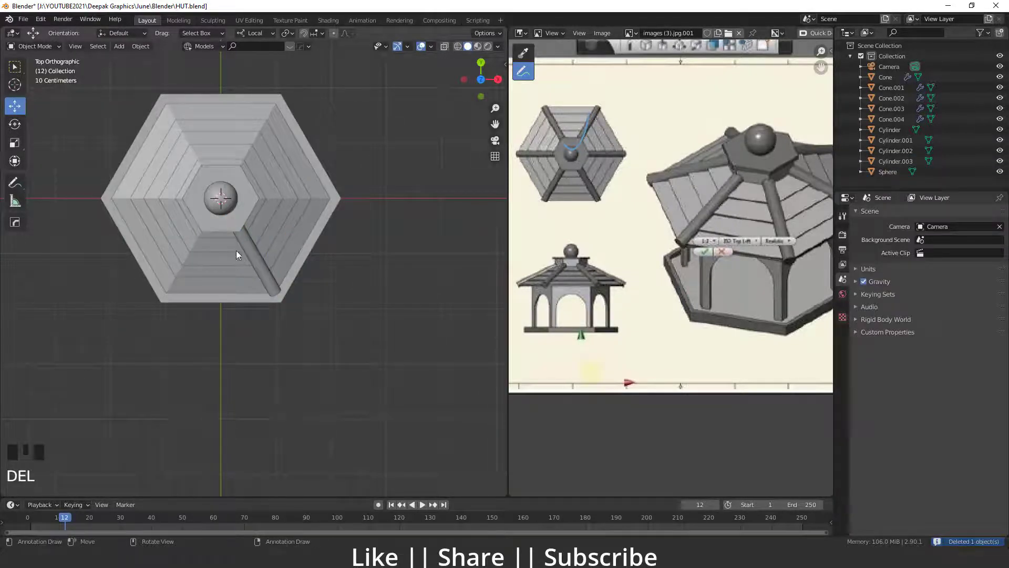
{"action": "left_click", "coordinate": [269, 268]}
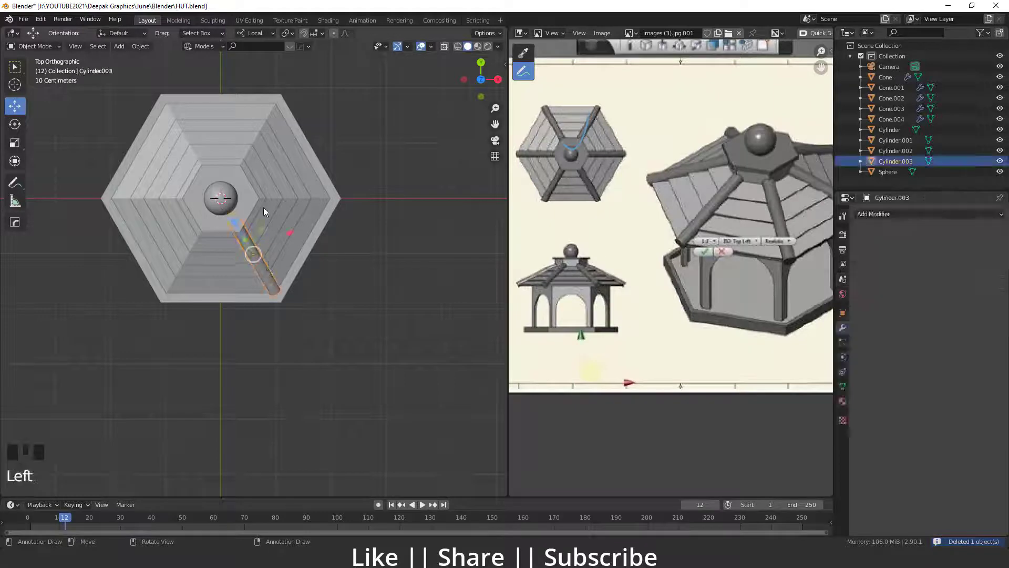
{"action": "right_click", "coordinate": [269, 280]}
{"action": "mouse_move", "coordinate": [242, 297]}
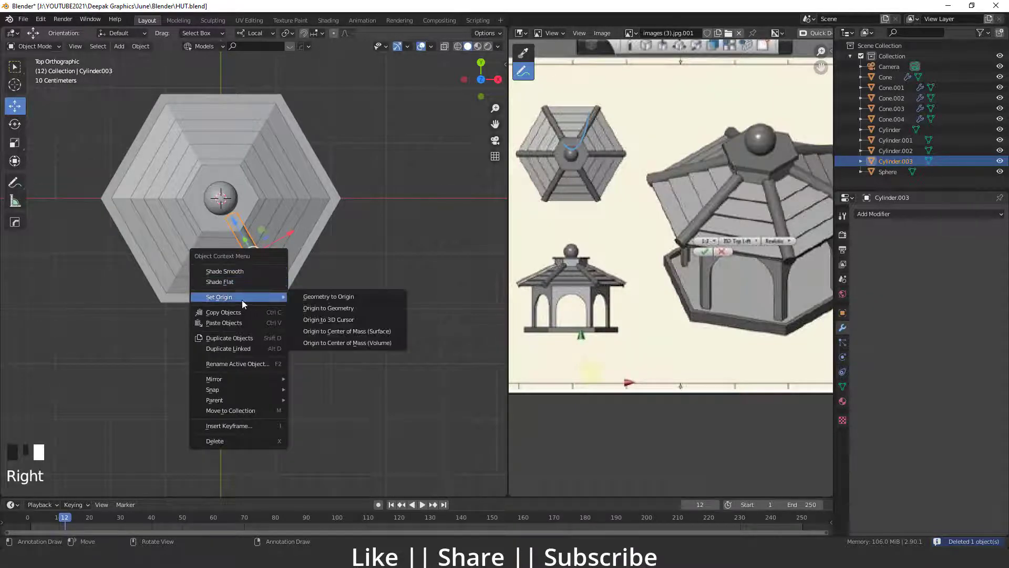
{"action": "left_click", "coordinate": [334, 317]}
Step: Discard the trial copies of the beam, set the transform orientation to Global and reselect the original beam
{"action": "key", "text": "Delete"}
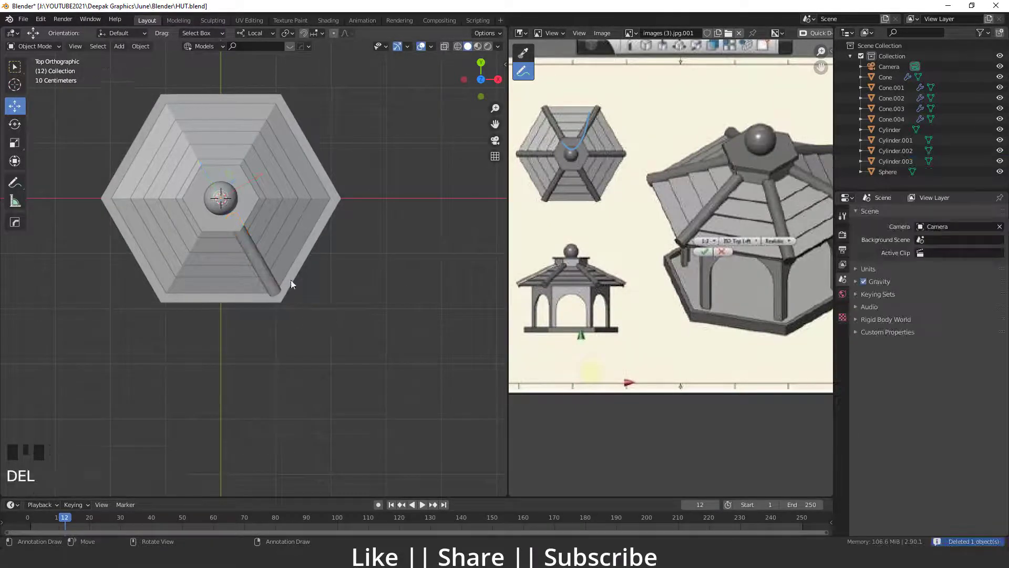
{"action": "left_click", "coordinate": [251, 257]}
{"action": "left_click", "coordinate": [269, 33]}
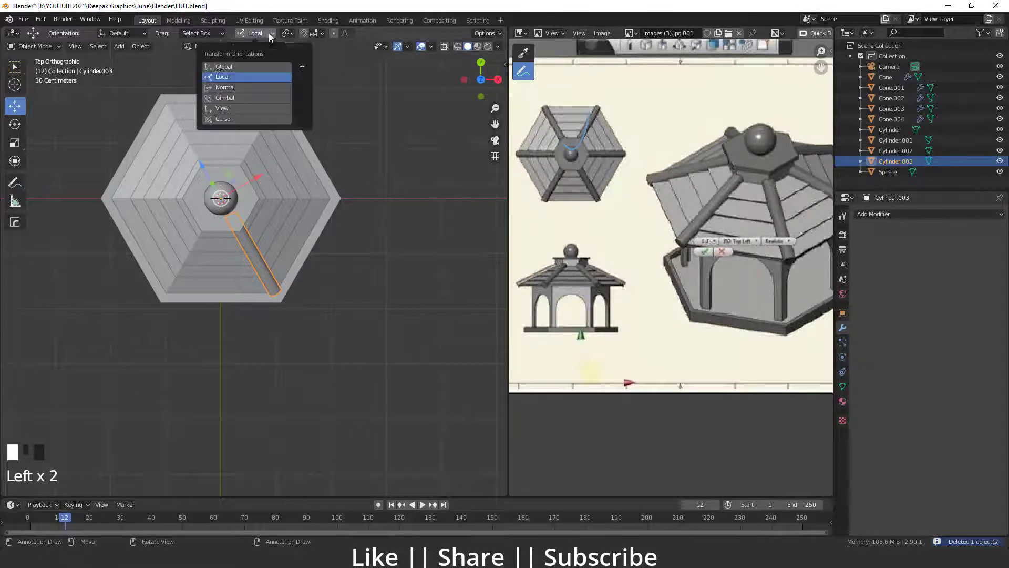
{"action": "left_click", "coordinate": [242, 67]}
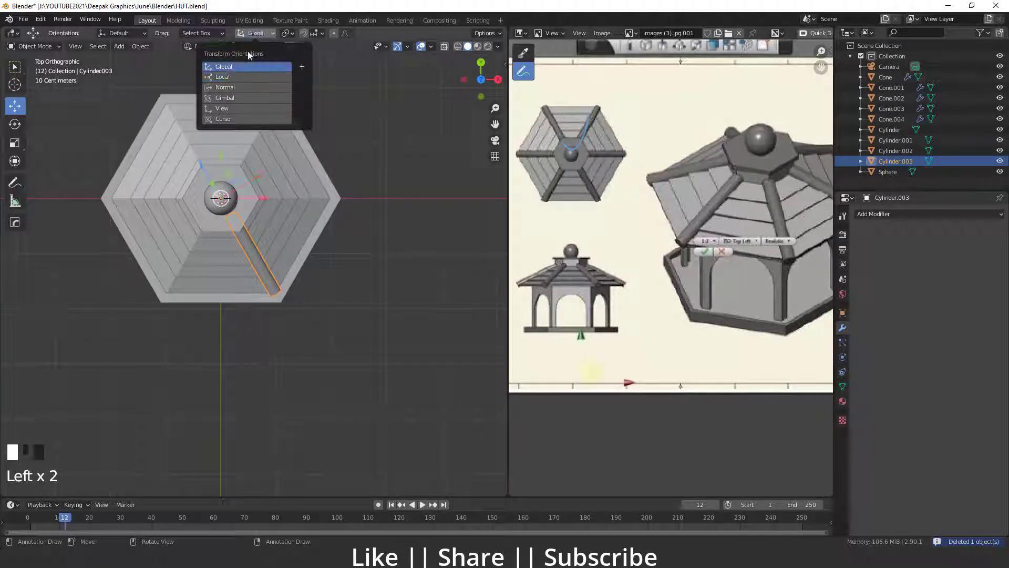
{"action": "key", "text": "Delete"}
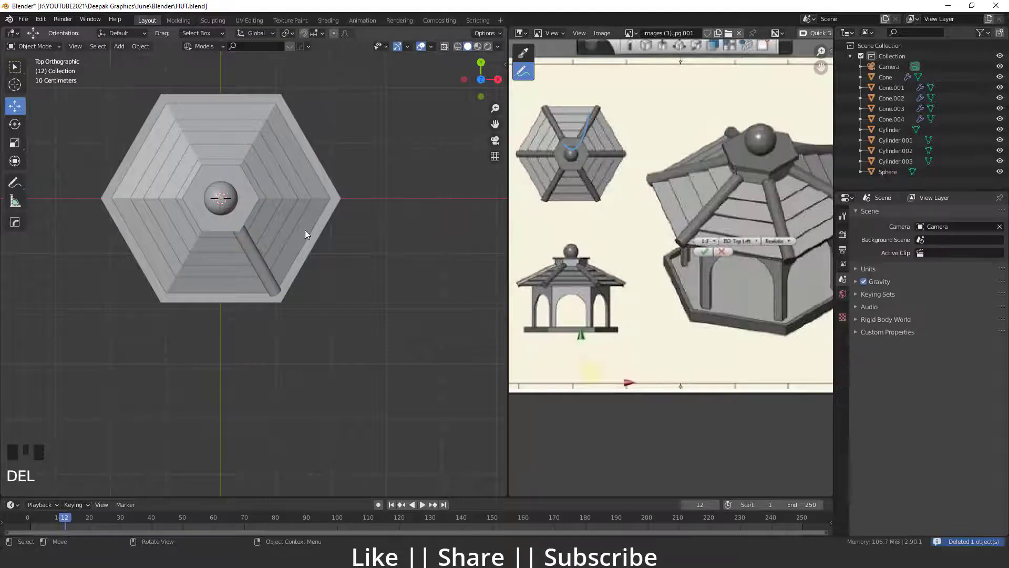
{"action": "left_click", "coordinate": [253, 261]}
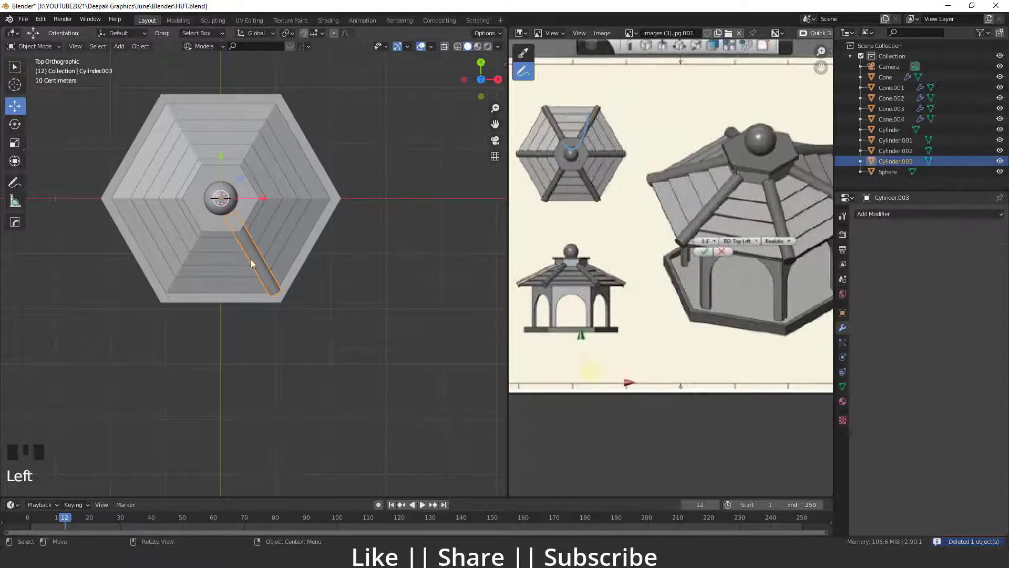
Step: Duplicate the ridge beam and rotate the copy 60° about Z onto the neighbouring roof corner
{"action": "key", "text": "shift+d"}
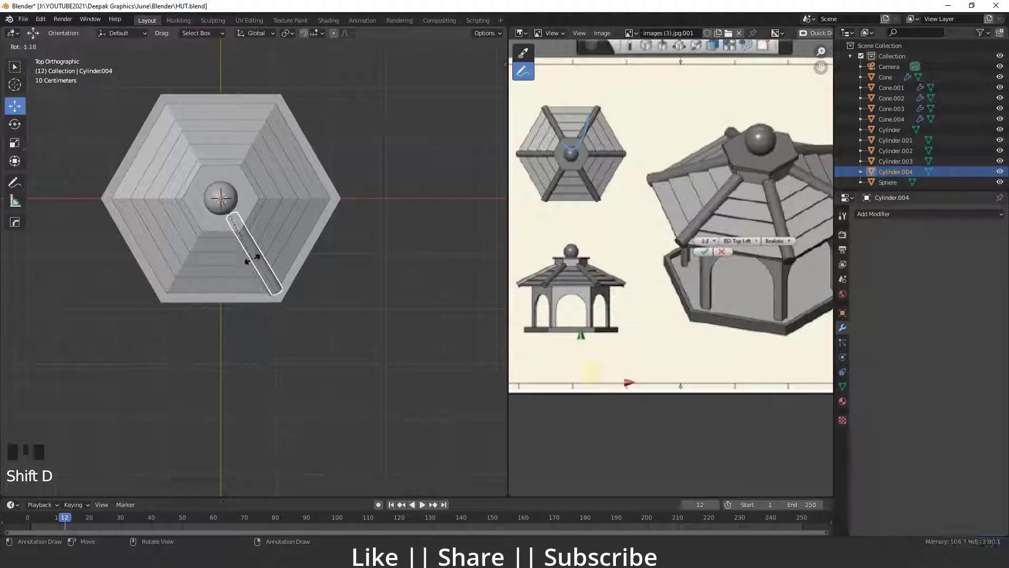
{"action": "key", "text": "z"}
{"action": "left_click", "coordinate": [311, 203]}
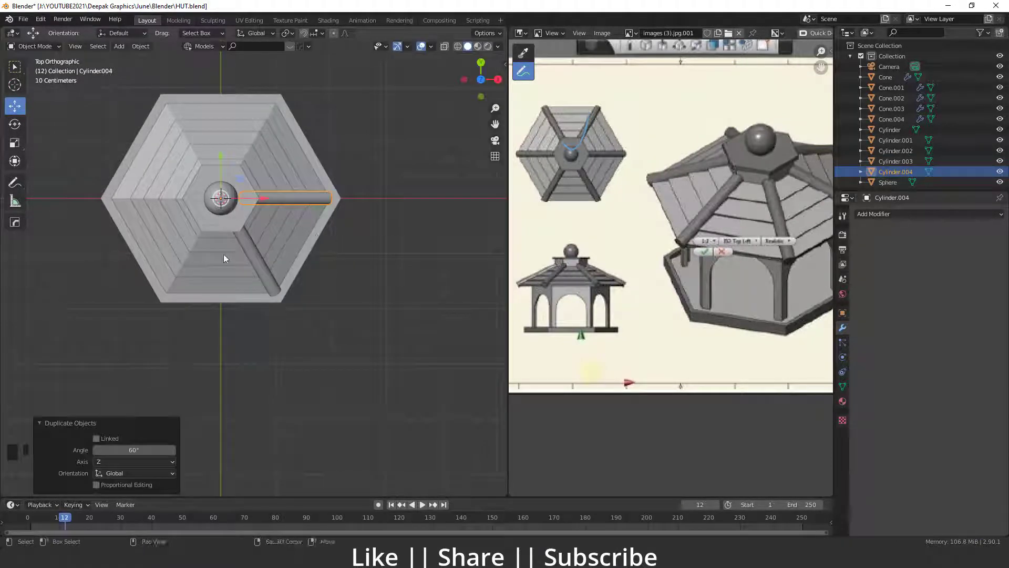
Step: Repeat the 60° rotated duplication four more times to place beams on all six roof ridges
{"action": "key", "text": "shift+r"}
{"action": "key", "text": "shift+r"}
{"action": "key", "text": "shift+r"}
{"action": "key", "text": "shift+r"}
{"action": "middle_click_drag", "start_coordinate": [224, 258], "coordinate": [273, 224]}
{"action": "middle_click_drag", "start_coordinate": [273, 224], "coordinate": [249, 225], "text": "shift"}
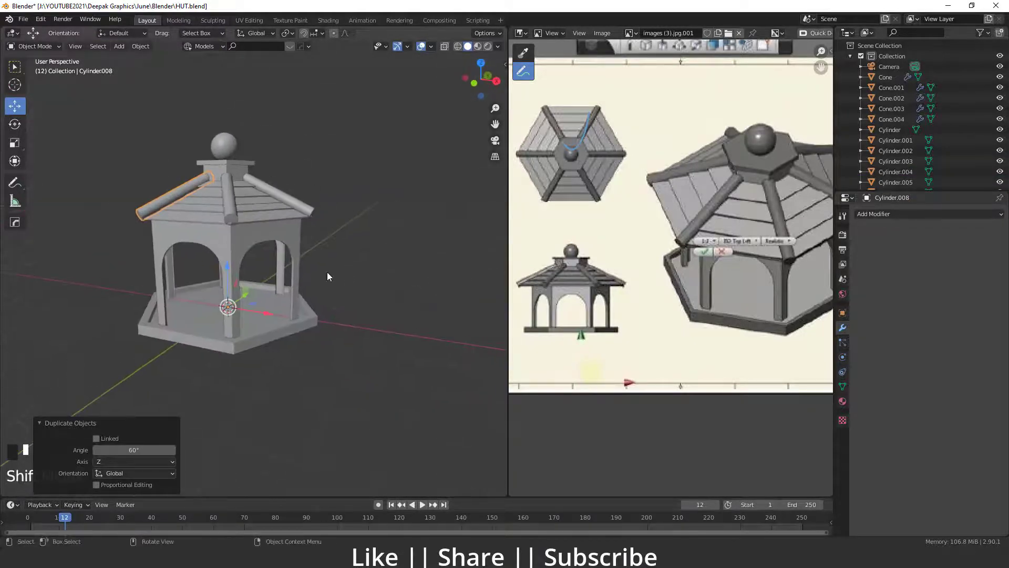
{"action": "left_click", "coordinate": [327, 272]}
Step: Switch to Local orientation and lengthen one ridge beam by a factor of about 1.097 along its local Z
{"action": "middle_click_drag", "start_coordinate": [210, 257], "coordinate": [238, 234]}
{"action": "key", "text": "shift+space"}
{"action": "key", "text": "s"}
{"action": "left_click", "coordinate": [244, 247]}
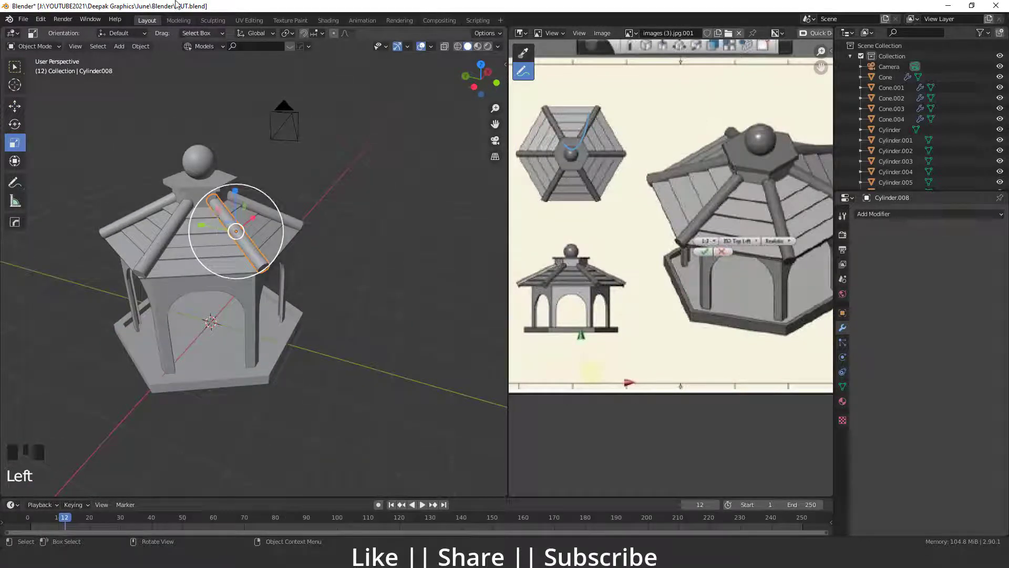
{"action": "left_click", "coordinate": [197, 33]}
{"action": "left_click", "coordinate": [267, 36]}
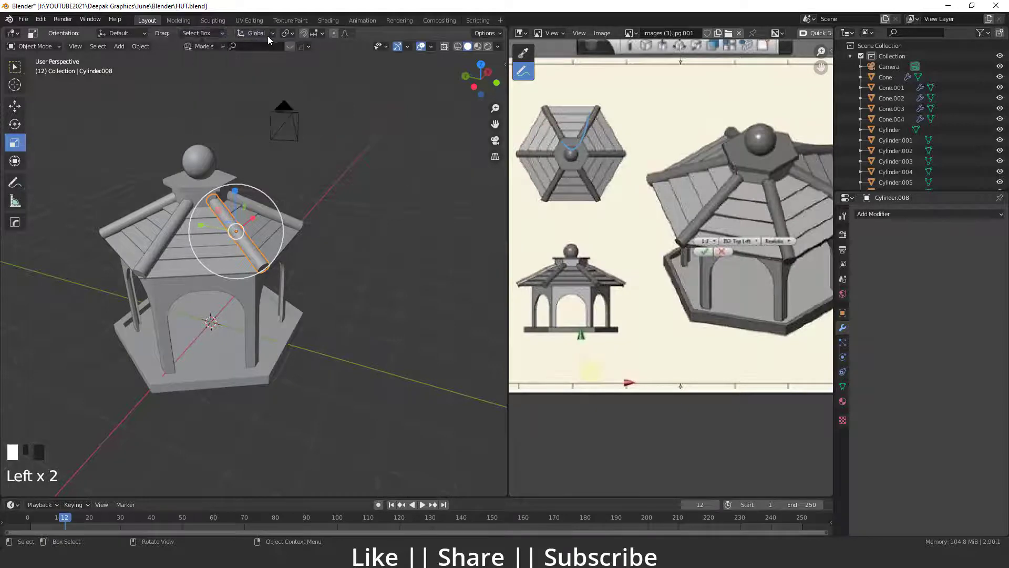
{"action": "left_click", "coordinate": [267, 36]}
{"action": "left_click", "coordinate": [269, 73]}
{"action": "middle_click_drag", "start_coordinate": [197, 253], "coordinate": [224, 213]}
{"action": "left_click_drag", "start_coordinate": [224, 213], "coordinate": [213, 202]}
{"action": "middle_click_drag", "start_coordinate": [312, 264], "coordinate": [202, 184]}
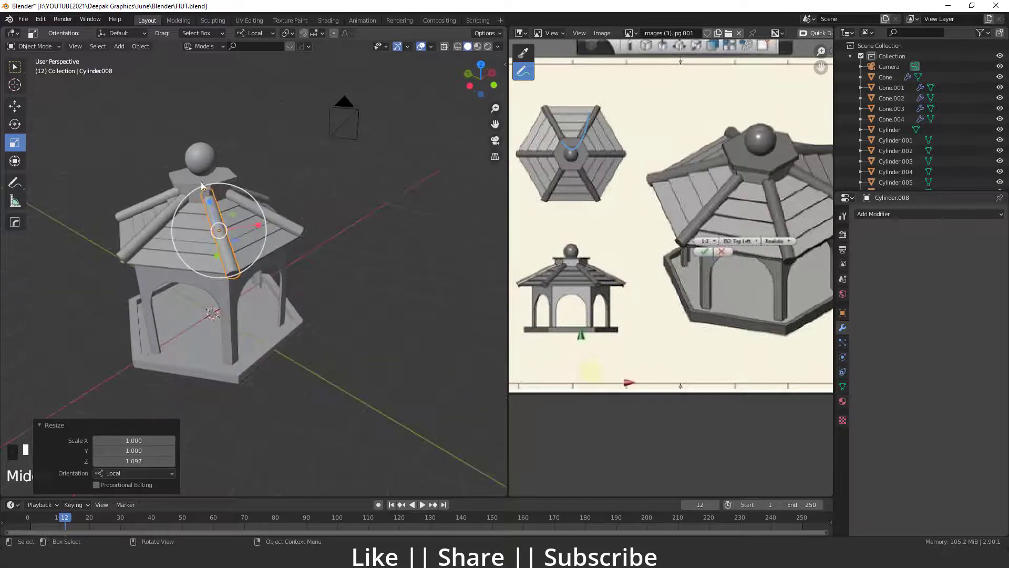
Step: Repeat the same local Z scaling on the other roof ridge beams
{"action": "mouse_move", "coordinate": [289, 238]}
{"action": "middle_mouse_down"}
{"action": "mouse_move", "coordinate": [276, 241]}
{"action": "mouse_move", "coordinate": [295, 217]}
{"action": "mouse_move", "coordinate": [275, 222]}
{"action": "mouse_move", "coordinate": [292, 227]}
{"action": "middle_mouse_up"}
{"action": "left_click", "coordinate": [292, 246]}
{"action": "key", "text": "shift+r"}
{"action": "left_click", "coordinate": [310, 216]}
{"action": "left_click", "coordinate": [352, 219]}
{"action": "middle_click_drag", "start_coordinate": [351, 219], "coordinate": [357, 254]}
{"action": "left_click", "coordinate": [375, 240]}
{"action": "key", "text": "shift+r"}
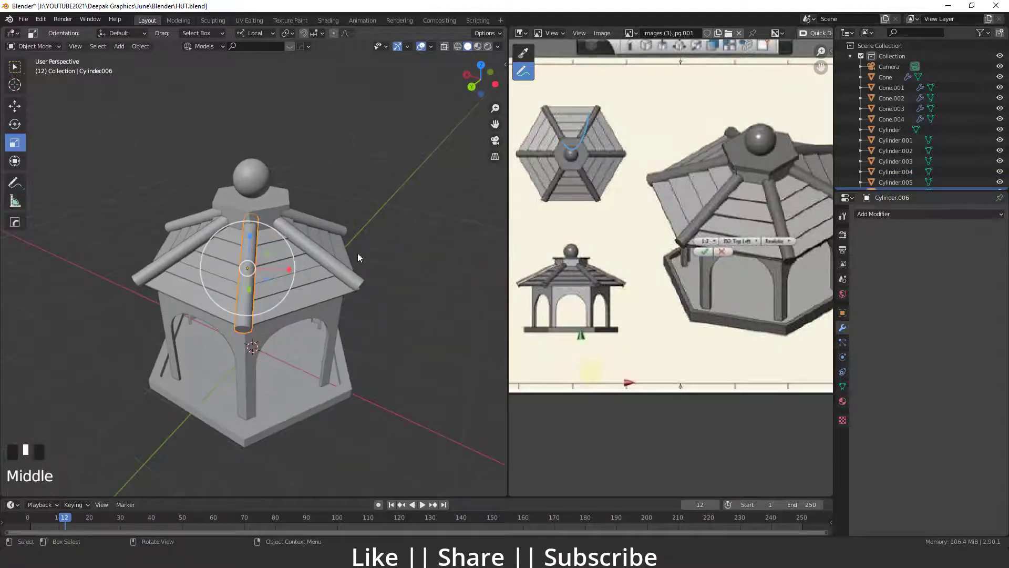
{"action": "left_click", "coordinate": [344, 269]}
{"action": "scroll", "coordinate": [357, 287], "scroll_direction": "down", "scroll_amount": 2}
{"action": "middle_click_drag", "start_coordinate": [359, 288], "coordinate": [275, 284]}
{"action": "left_click", "coordinate": [287, 287]}
{"action": "middle_click_drag", "start_coordinate": [212, 289], "coordinate": [241, 285], "text": "shift"}
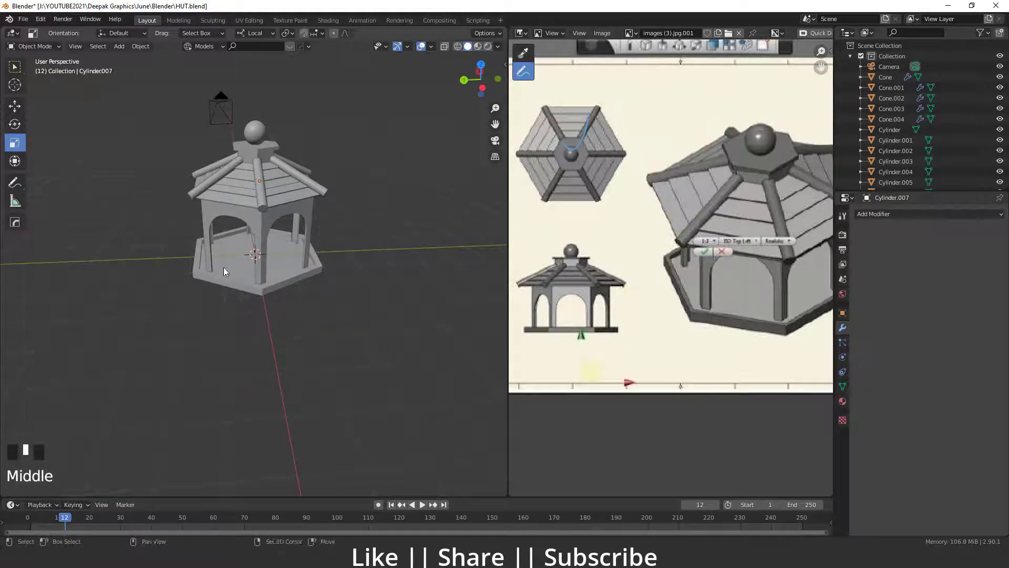
Step: Add a 2 m plane beneath the hut and scale it up by about 12.7 as a ground
{"action": "key", "text": "shift+a"}
{"action": "left_click", "coordinate": [263, 268]}
{"action": "key", "text": "s"}
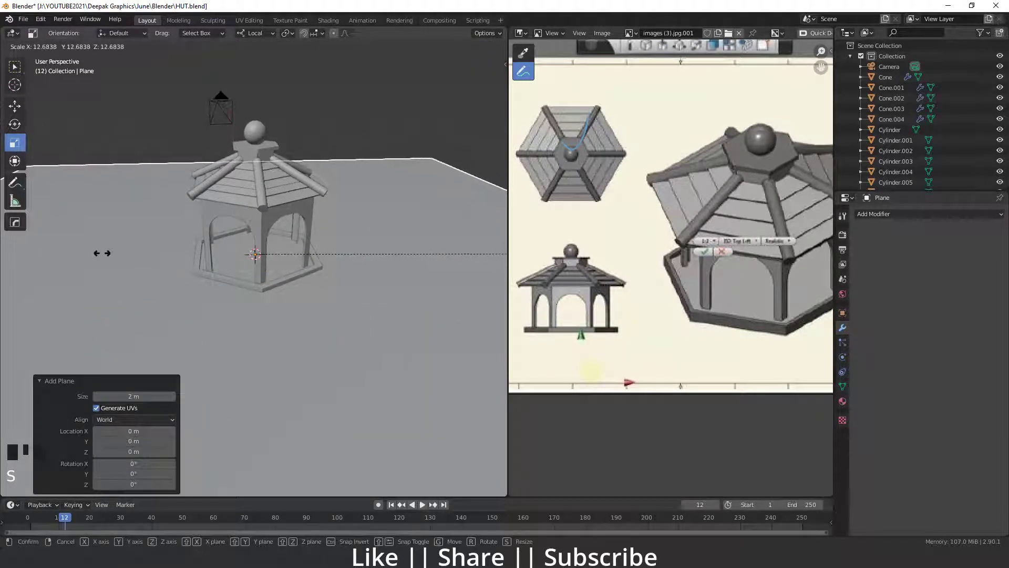
{"action": "left_click", "coordinate": [102, 253]}
{"action": "scroll", "coordinate": [102, 253], "scroll_direction": "down", "scroll_amount": 5}
{"action": "middle_click_drag", "start_coordinate": [368, 257], "coordinate": [159, 279]}
Step: Extrude the ground plane's edge behind the hut upward about 16.8 m along local Z as a backdrop wall
{"action": "key", "text": "Tab"}
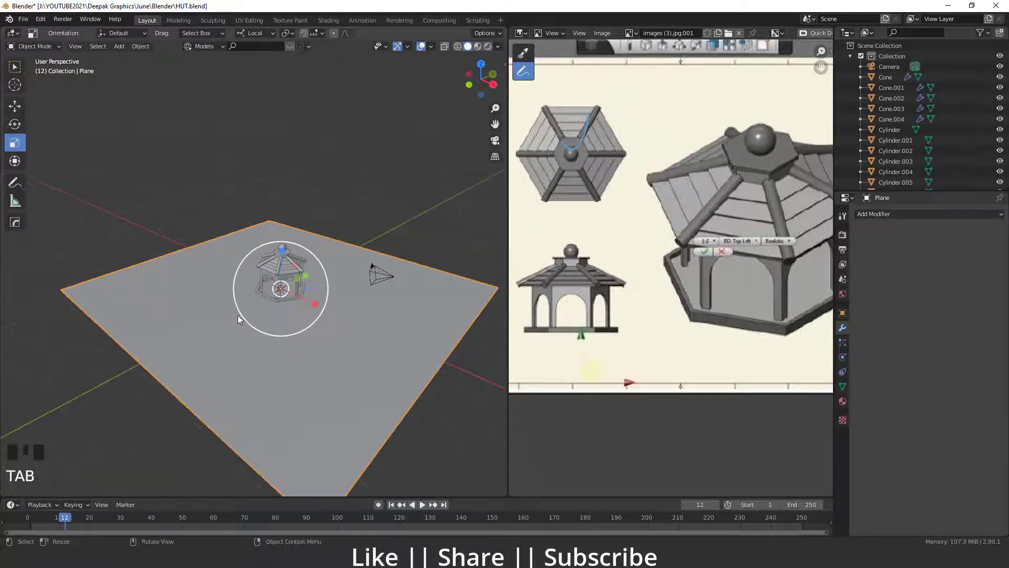
{"action": "key", "text": "Tab"}
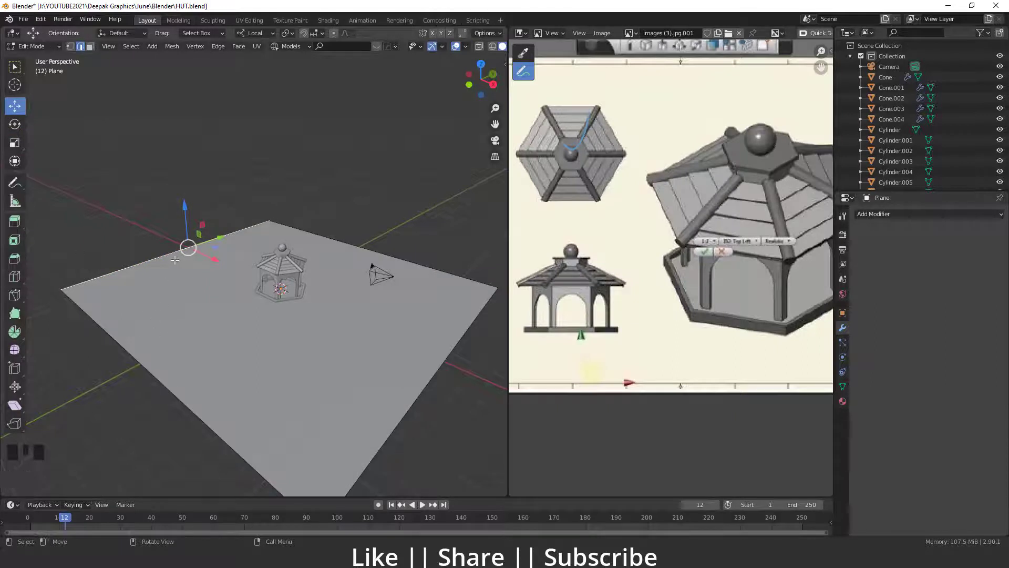
{"action": "key", "text": "e"}
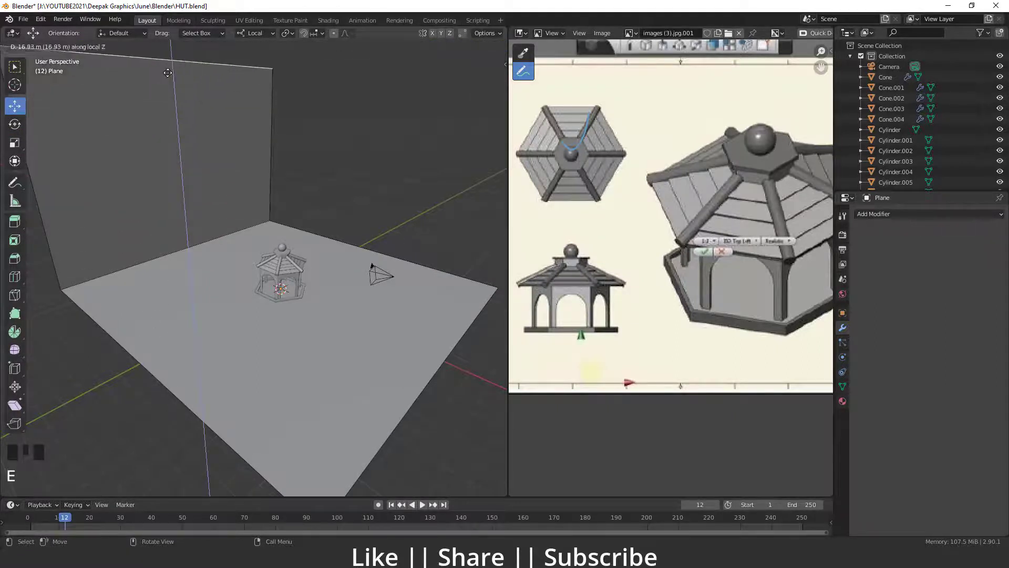
{"action": "left_click", "coordinate": [167, 73]}
{"action": "middle_click_drag", "start_coordinate": [169, 74], "coordinate": [193, 111], "text": "shift"}
Step: Bevel the edge between floor and backdrop wall with 10 segments and a width of about 0.764 m
{"action": "left_click", "coordinate": [196, 280]}
{"action": "key", "text": "ctrl+b"}
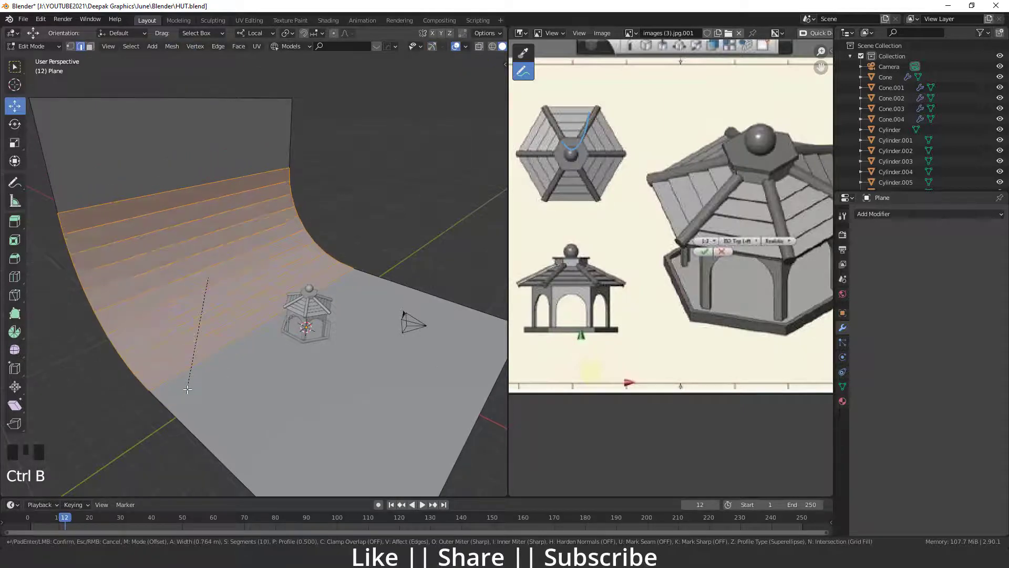
{"action": "left_click", "coordinate": [187, 389]}
Step: Return to Object Mode and shade the curved backdrop smooth
{"action": "key", "text": "Tab"}
{"action": "right_click", "coordinate": [204, 298]}
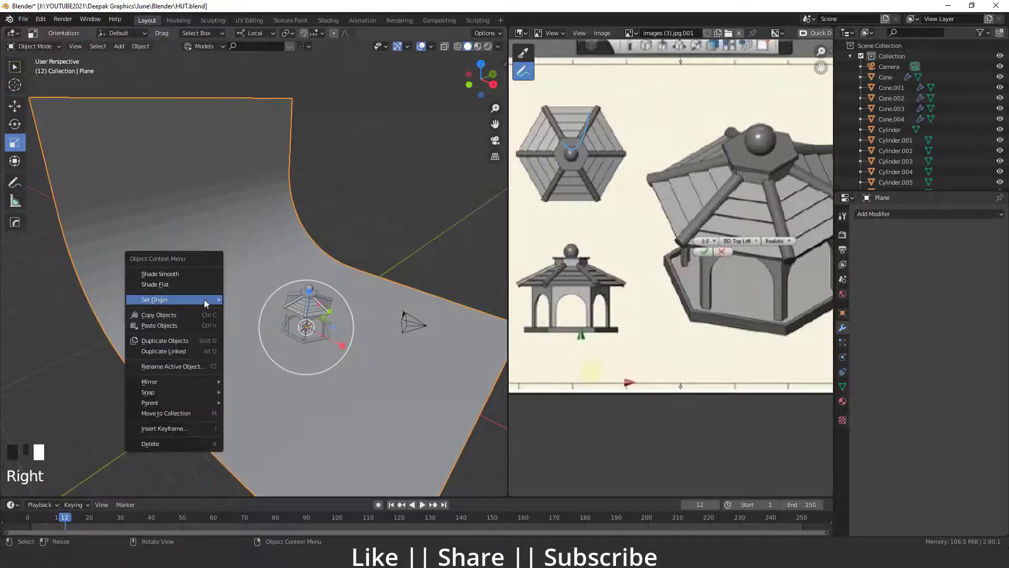
{"action": "left_click", "coordinate": [161, 274]}
{"action": "middle_click_drag", "start_coordinate": [251, 327], "coordinate": [288, 342]}
{"action": "middle_click_drag", "start_coordinate": [306, 346], "coordinate": [269, 355], "text": "shift"}
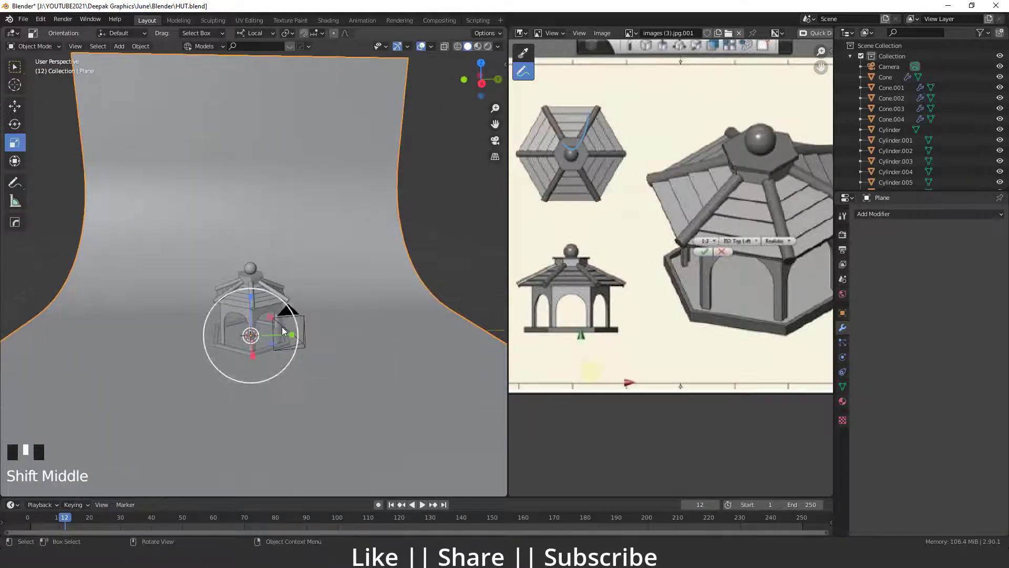
Step: Look through the camera, open the world settings and switch the viewport to rendered shading
{"action": "key", "text": "KP_0"}
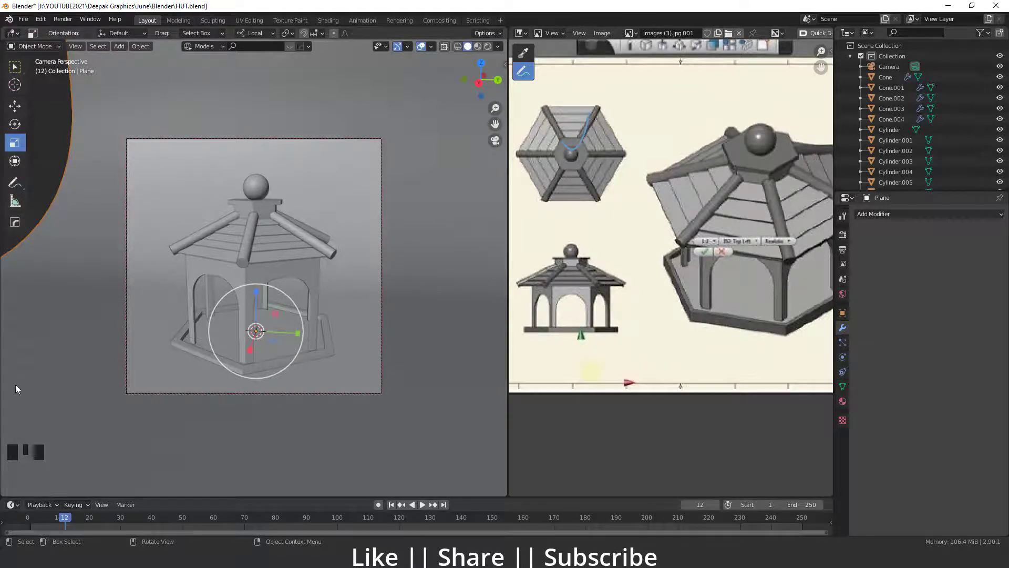
{"action": "left_click", "coordinate": [842, 294]}
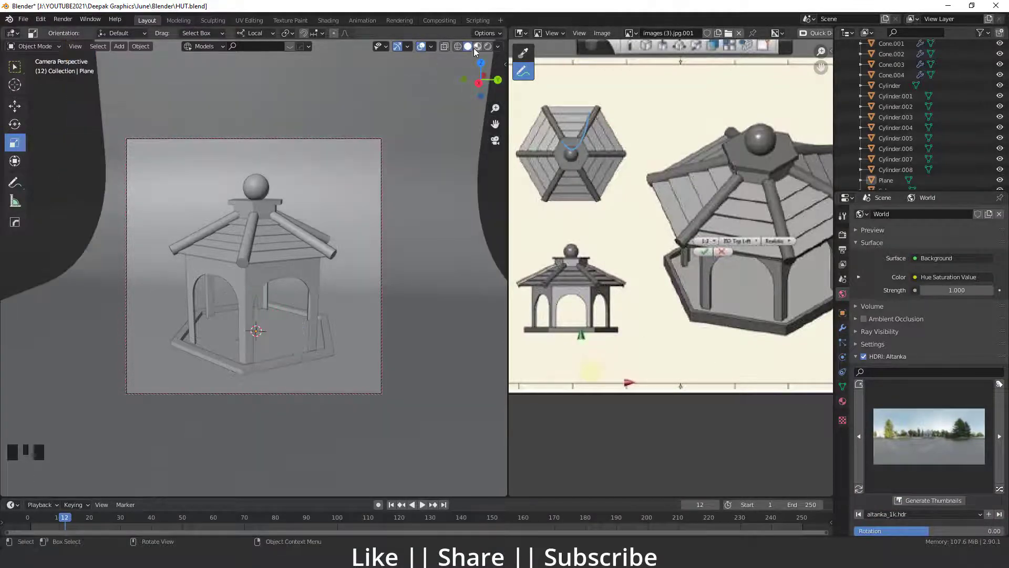
{"action": "left_click", "coordinate": [487, 48]}
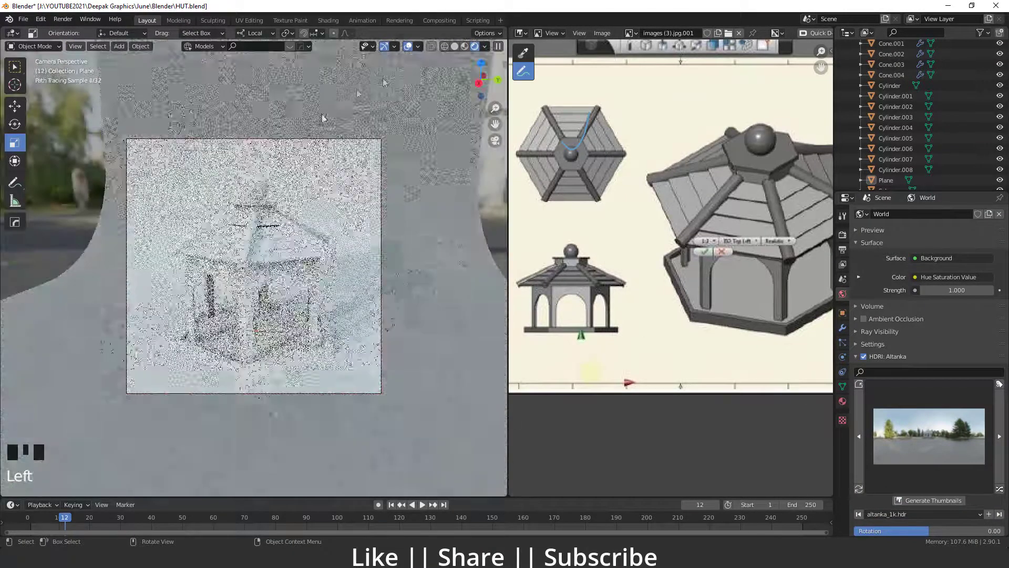
Step: Darken the base color of the hut's shared material from the roof layer to a medium grey
{"action": "left_click", "coordinate": [275, 252]}
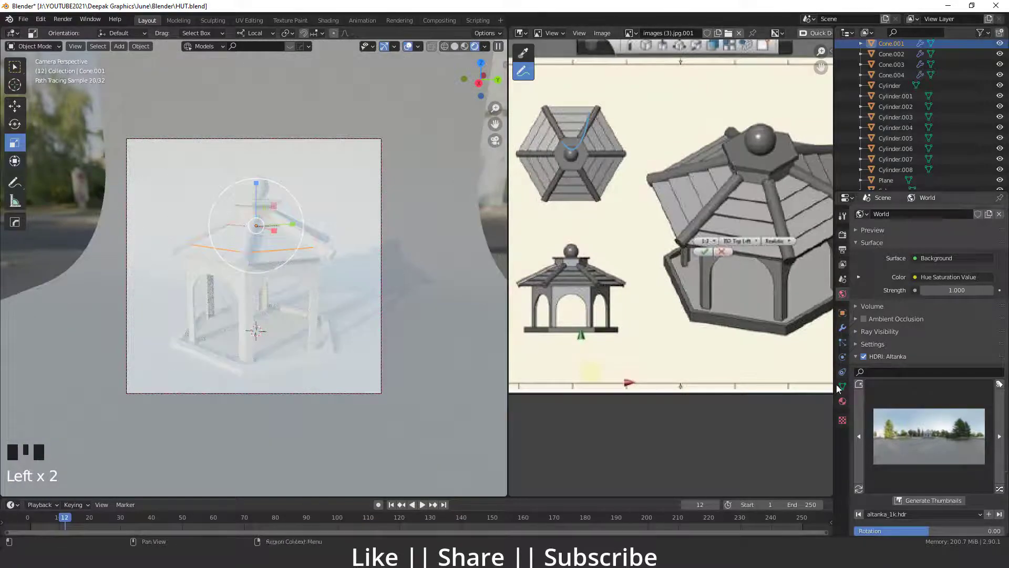
{"action": "left_click", "coordinate": [842, 401]}
{"action": "left_click", "coordinate": [957, 338]}
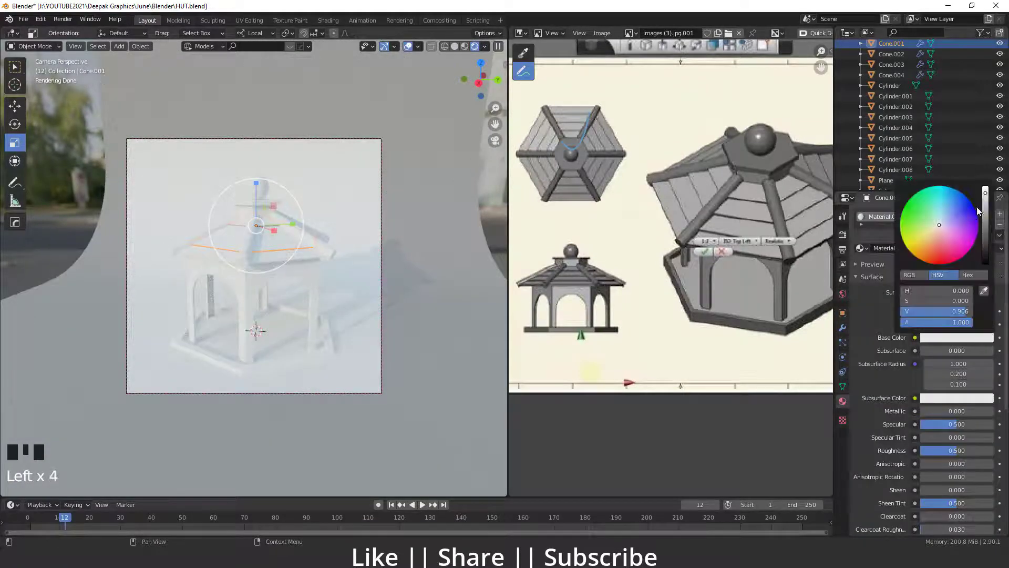
{"action": "left_click_drag", "start_coordinate": [985, 197], "coordinate": [985, 227]}
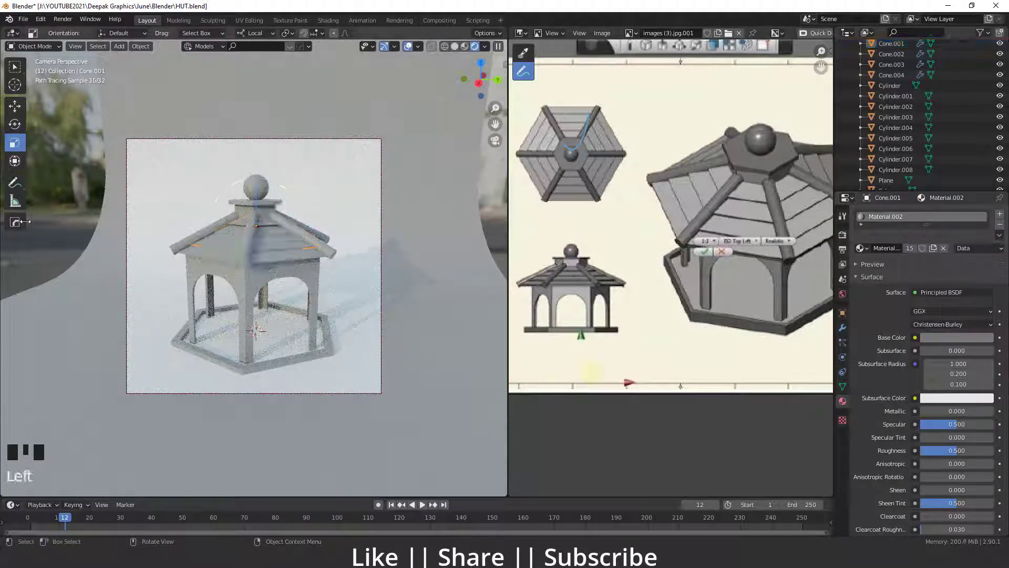